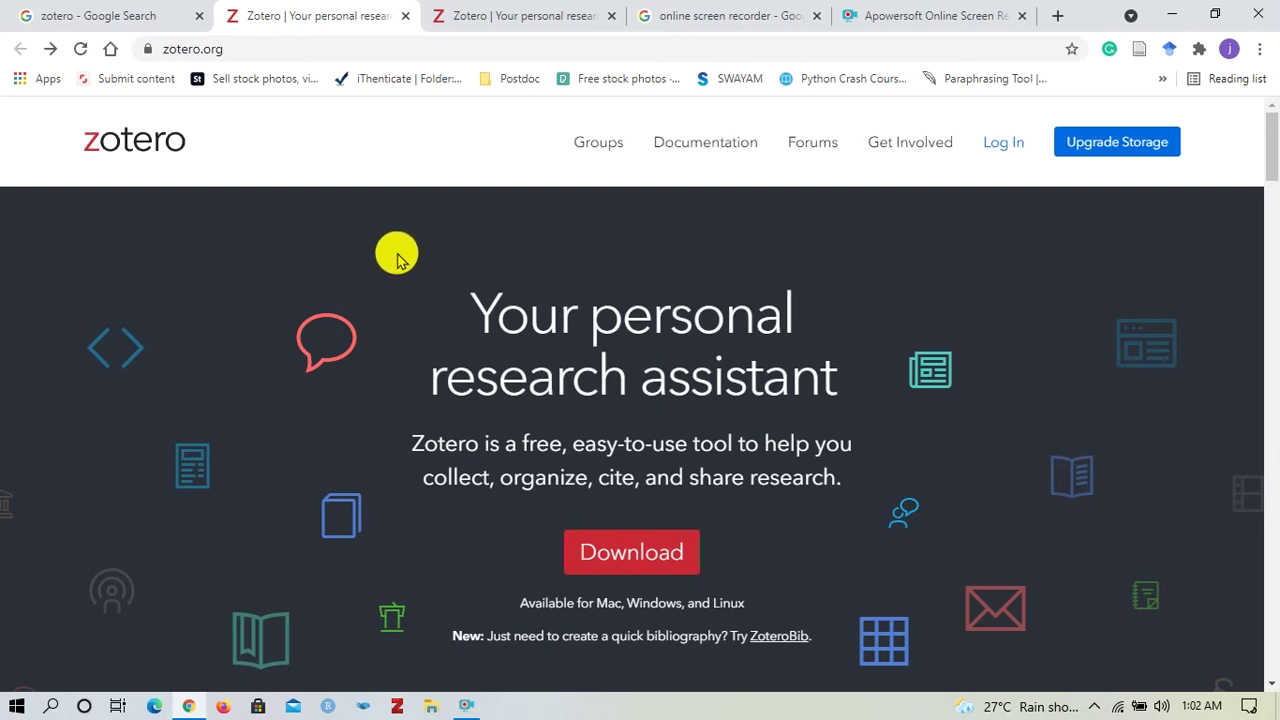
# Open the Zotero website's login page and look over its sign-in form.
pyautogui.click(994, 152)
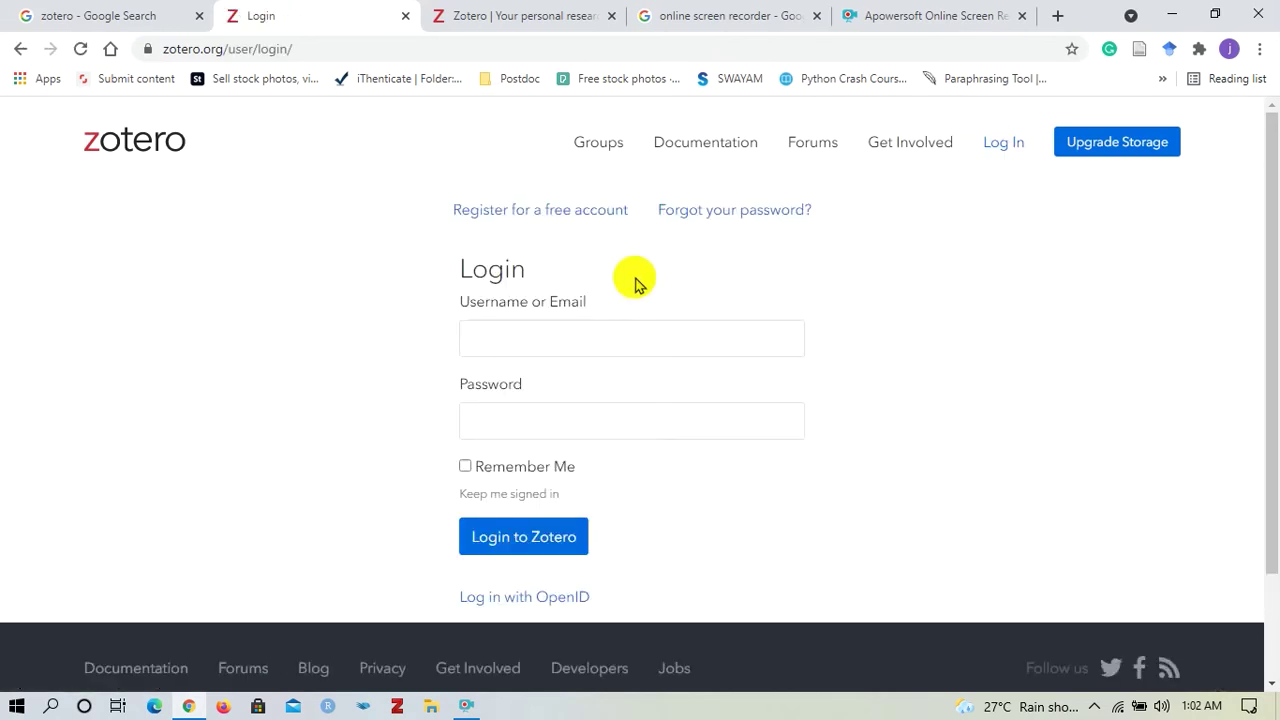
pyautogui.scroll(-2, 636, 280)
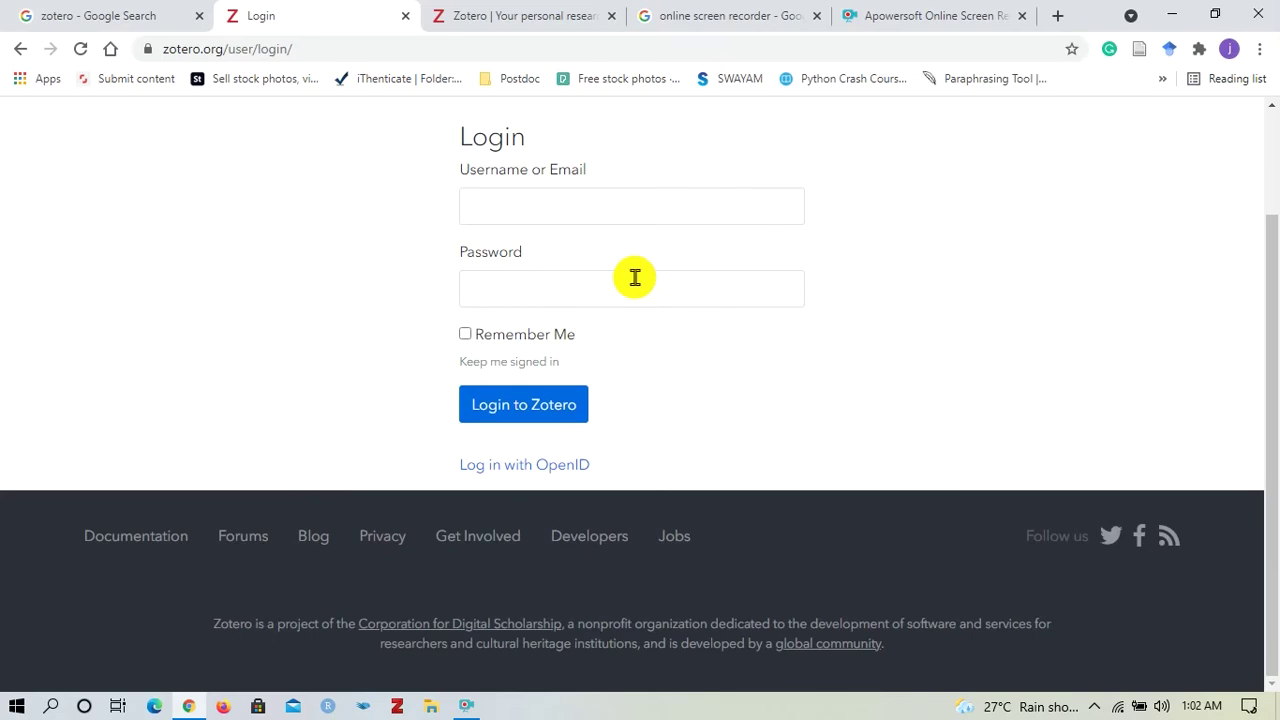
pyautogui.scroll(1, 635, 278)
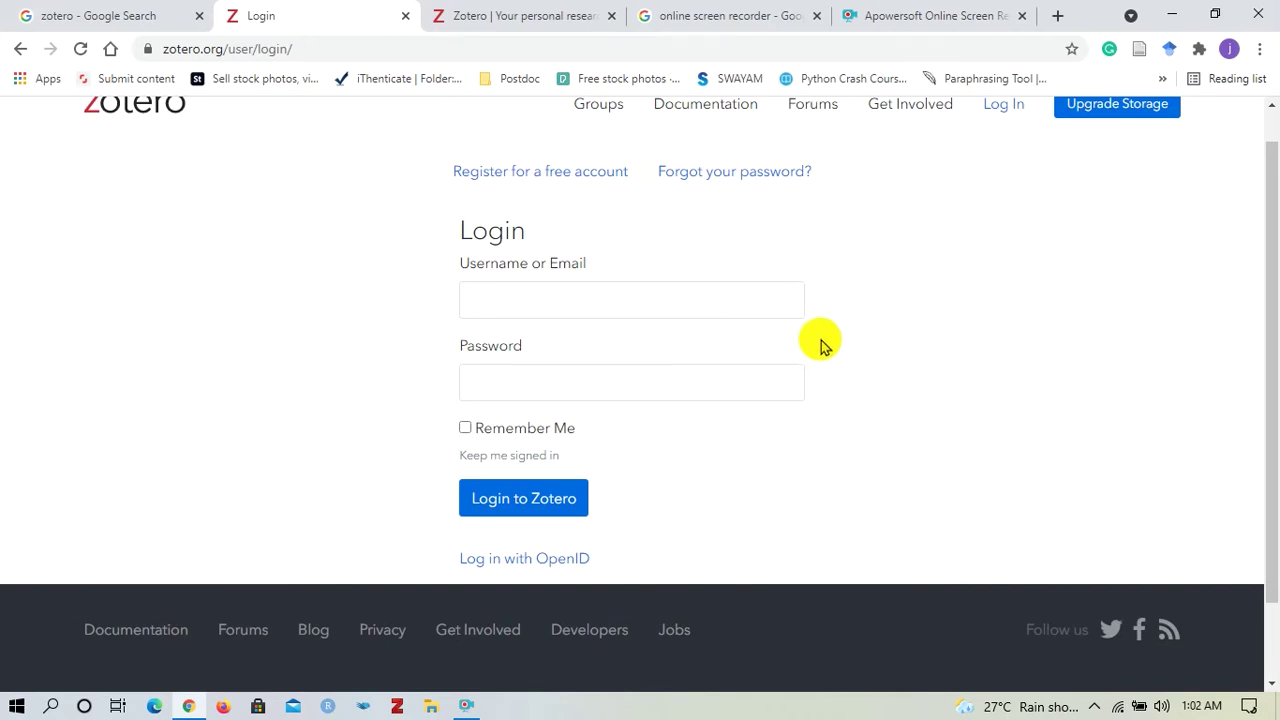
# Open the free account registration page and review its form fields down to the Register option.
pyautogui.click(474, 181)
pyautogui.scroll(-2, 585, 305)
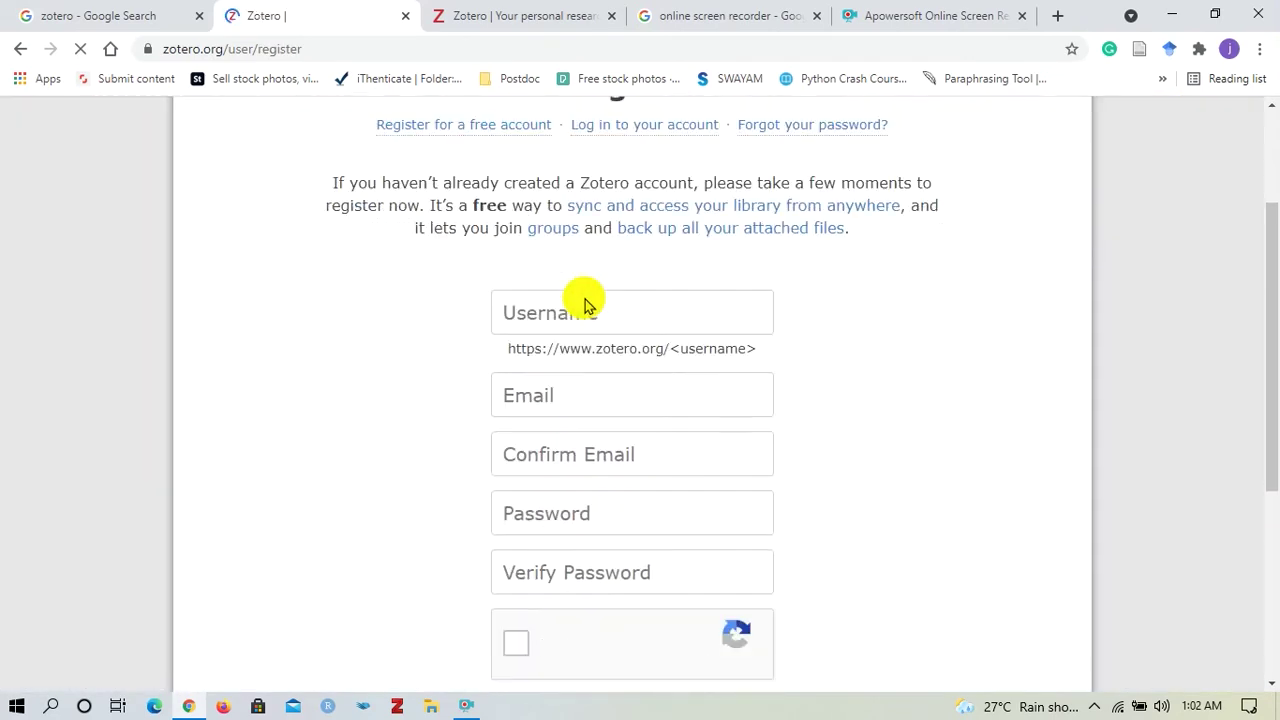
pyautogui.scroll(-1, 585, 300)
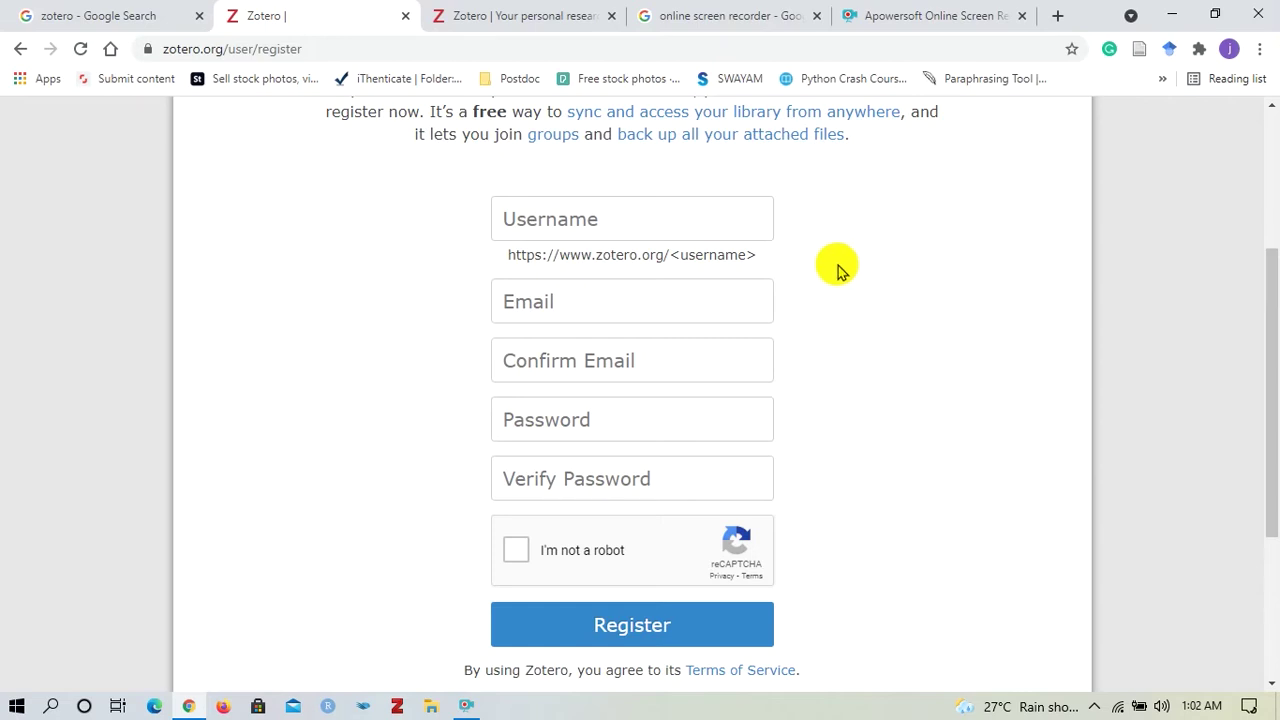
pyautogui.click(712, 220)
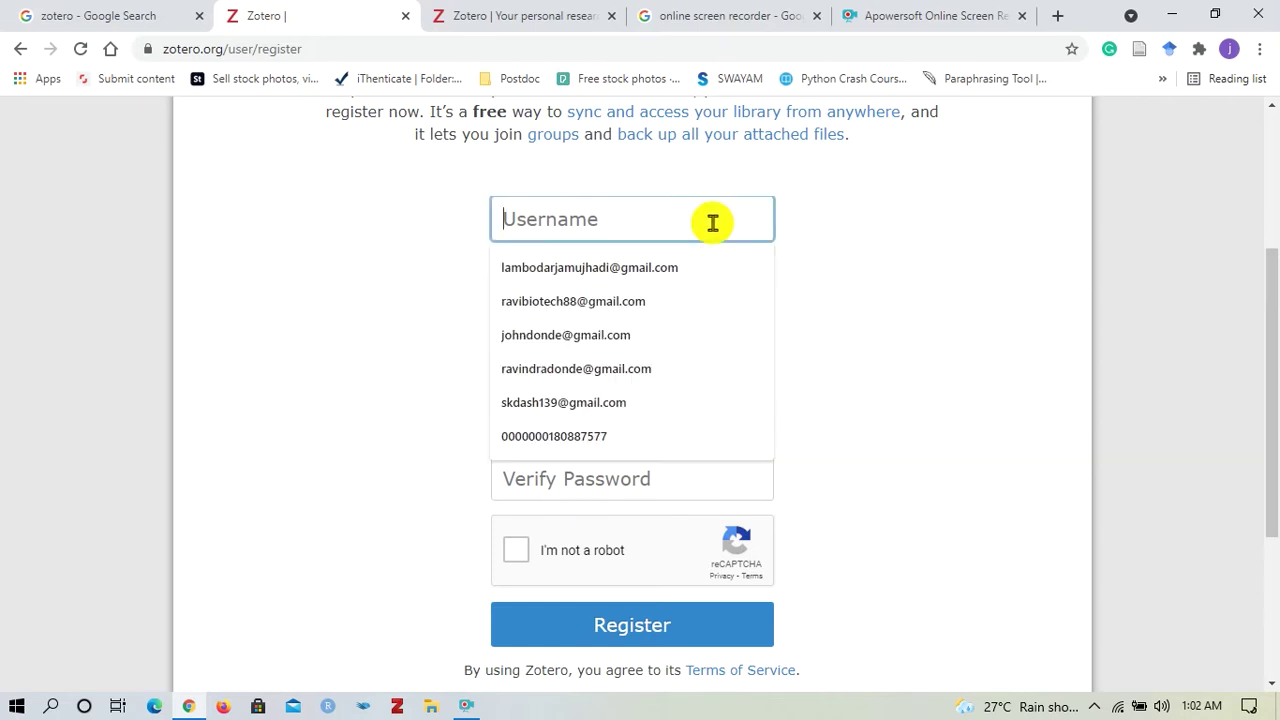
pyautogui.click(920, 268)
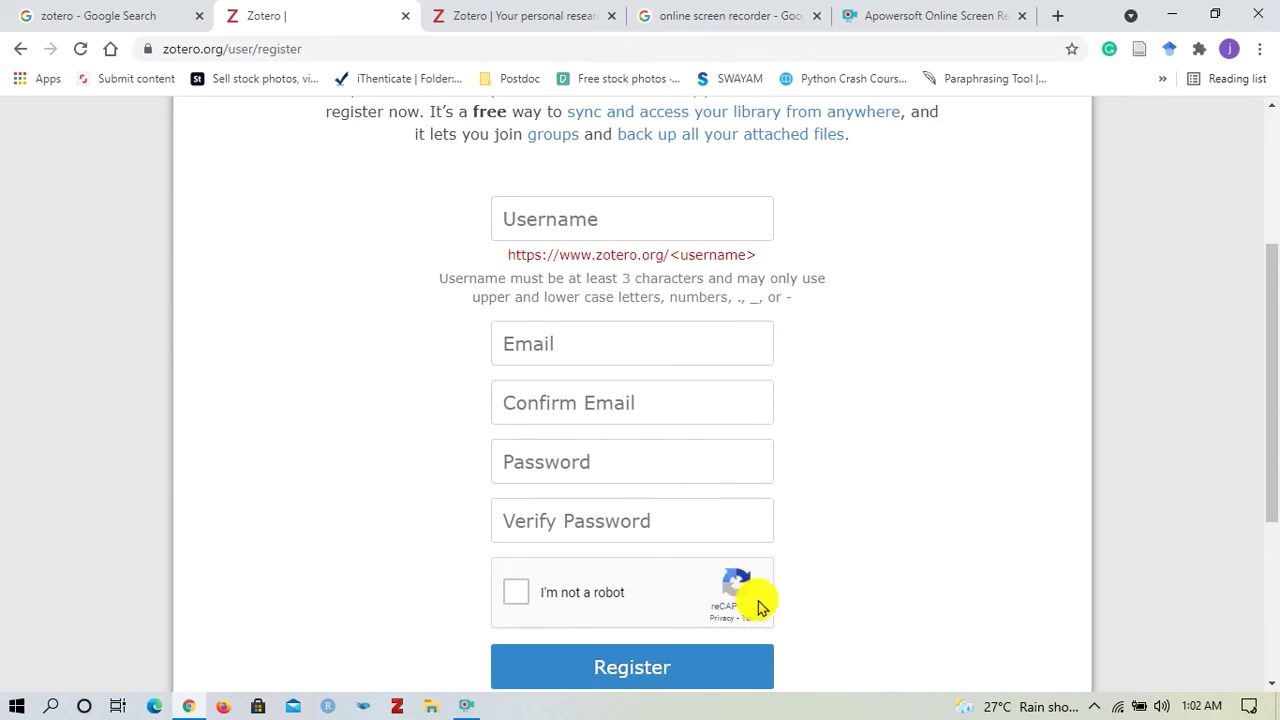
pyautogui.scroll(-2, 868, 492)
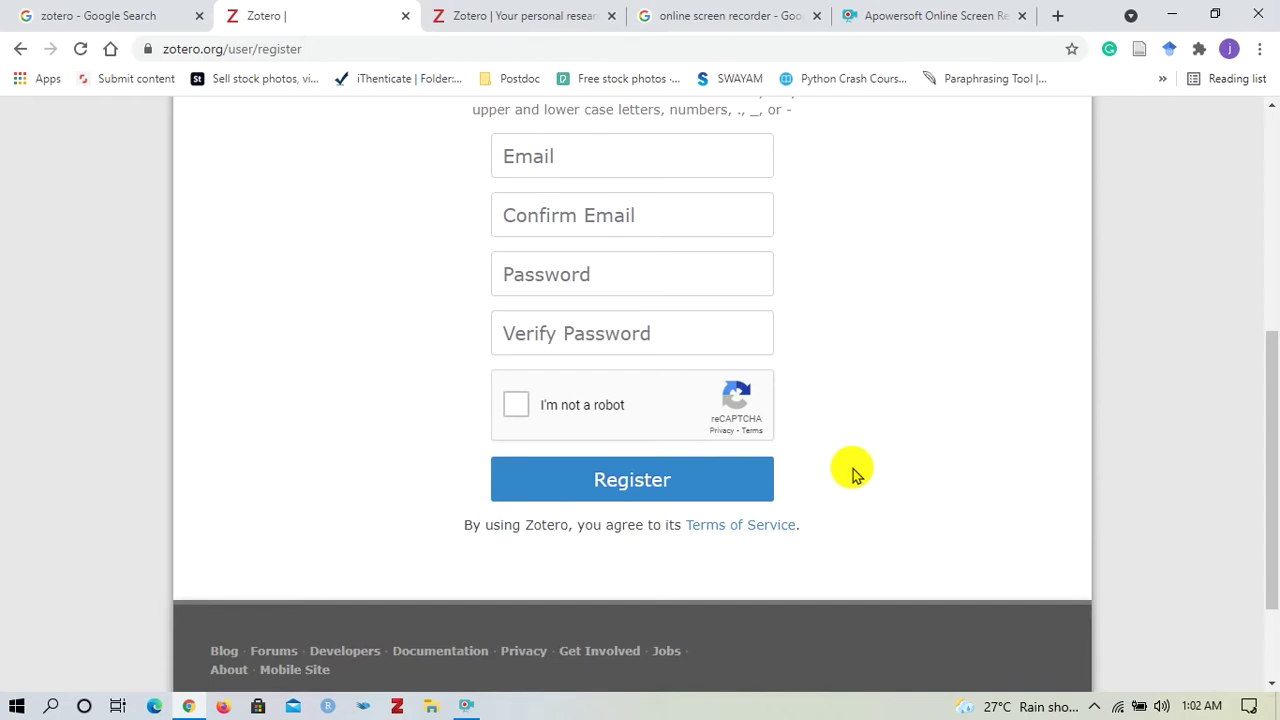
pyautogui.scroll(4, 853, 474)
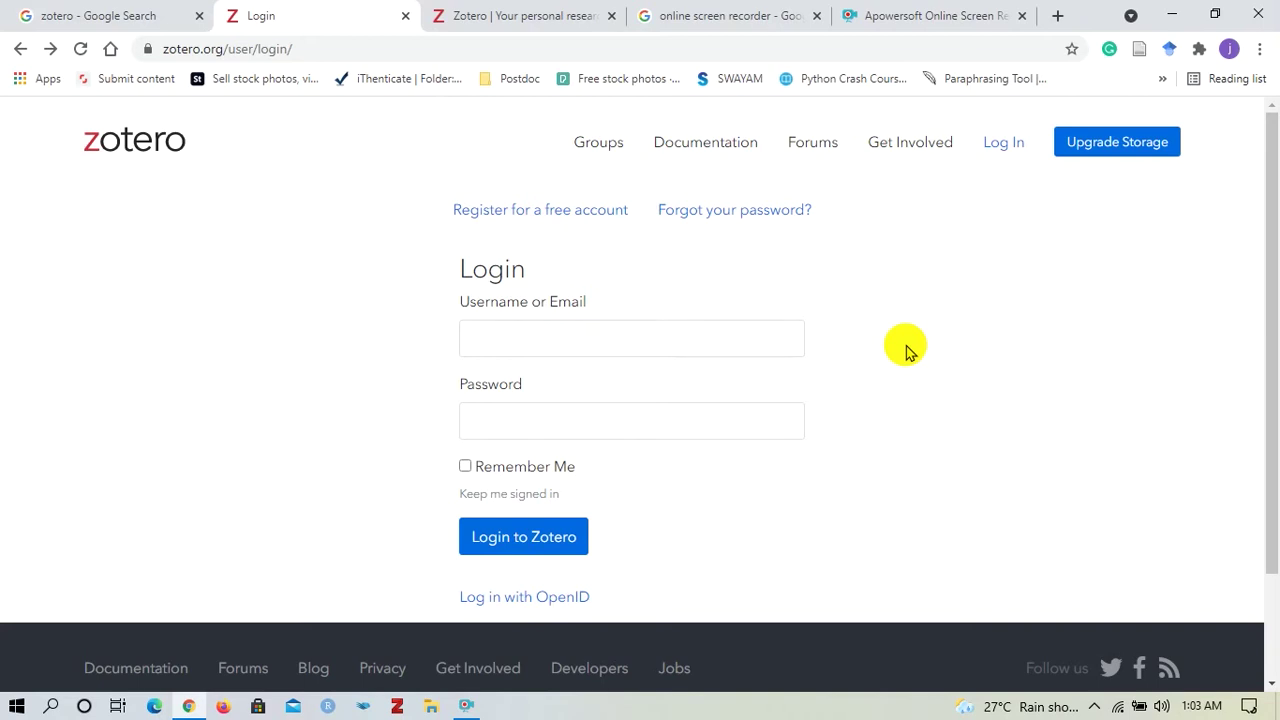
# Return to the Zotero home page and view its Download section.
pyautogui.click(17, 50)
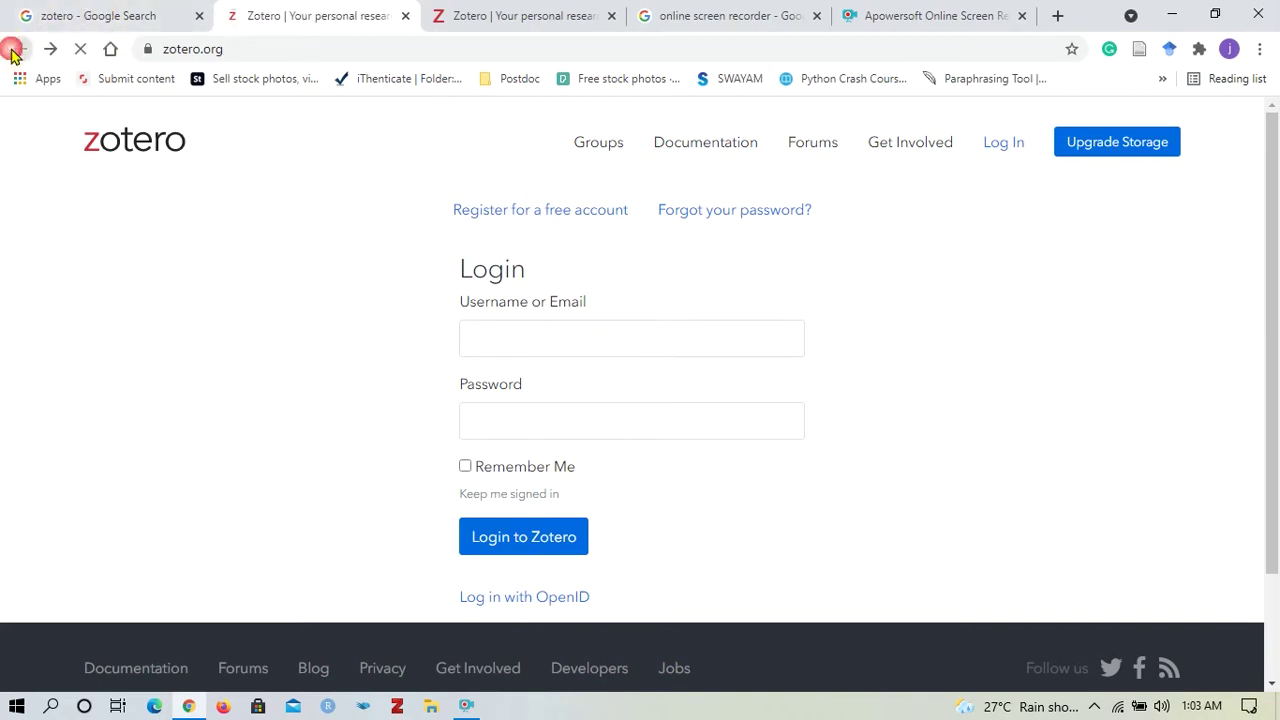
pyautogui.scroll(-2, 634, 456)
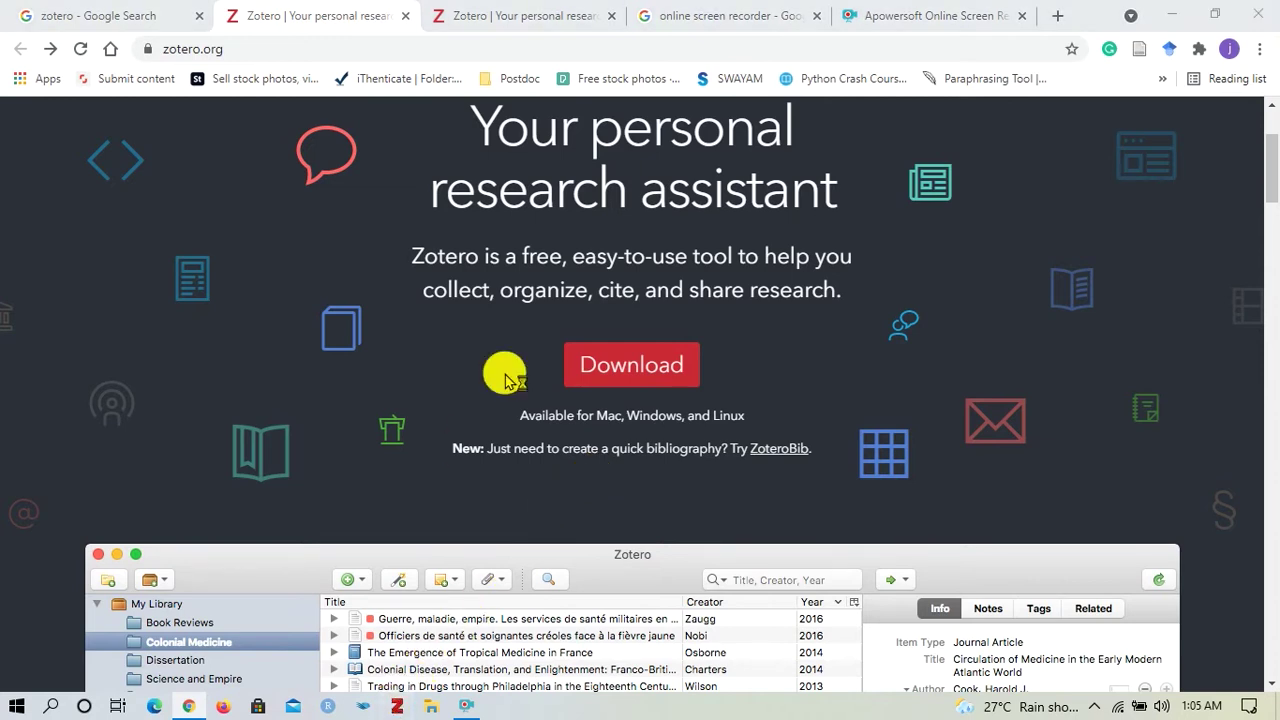
pyautogui.click(1171, 14)
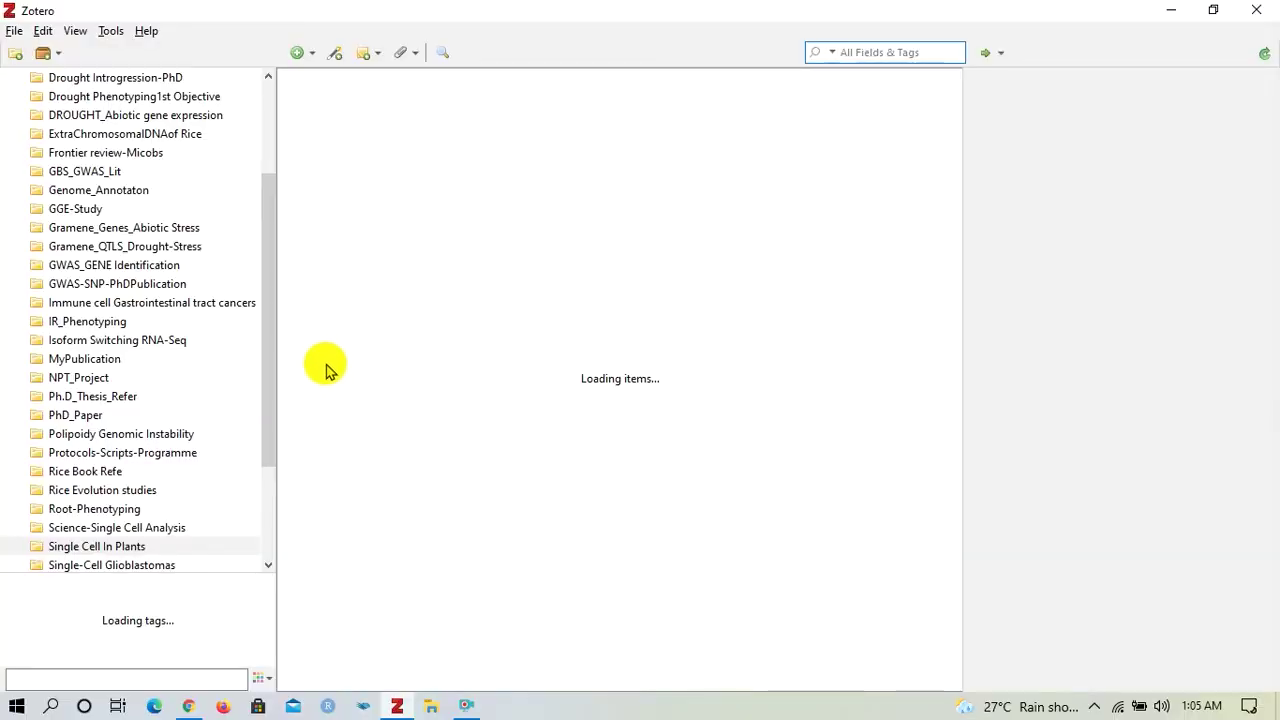
pyautogui.moveTo(266, 343); pyautogui.dragTo(265, 88)
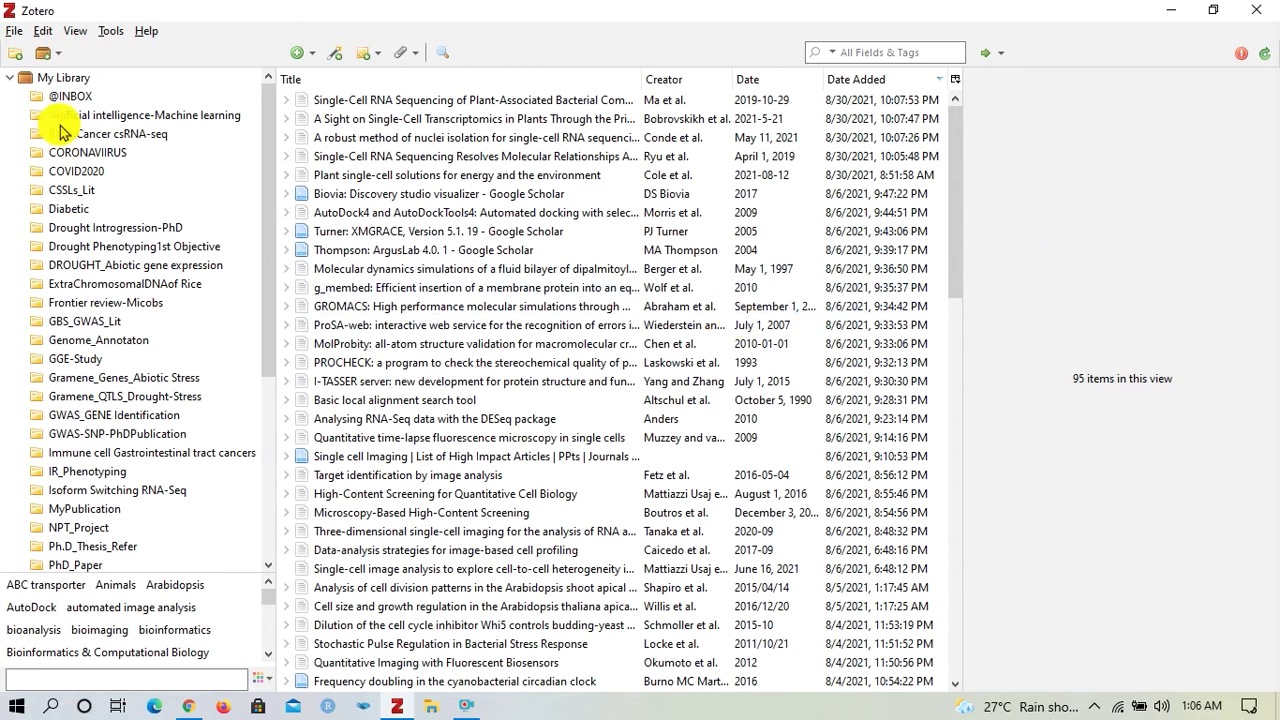
pyautogui.click(86, 96)
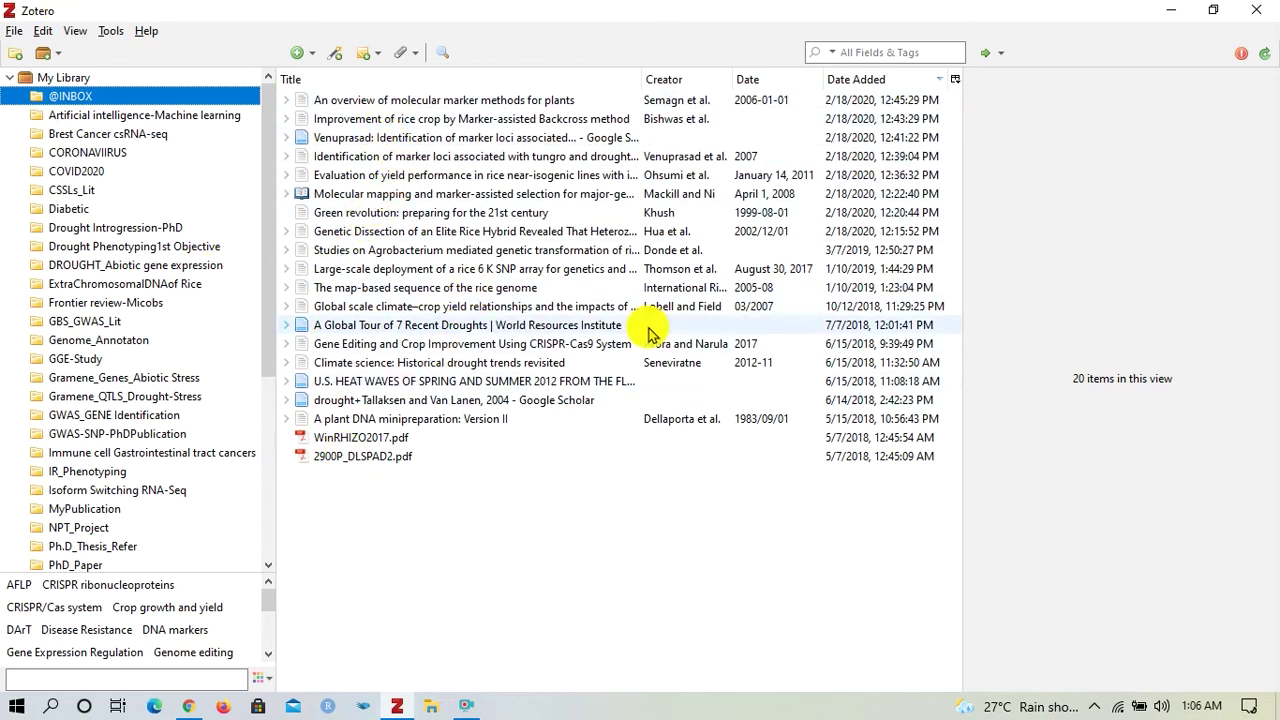
pyautogui.click(338, 104)
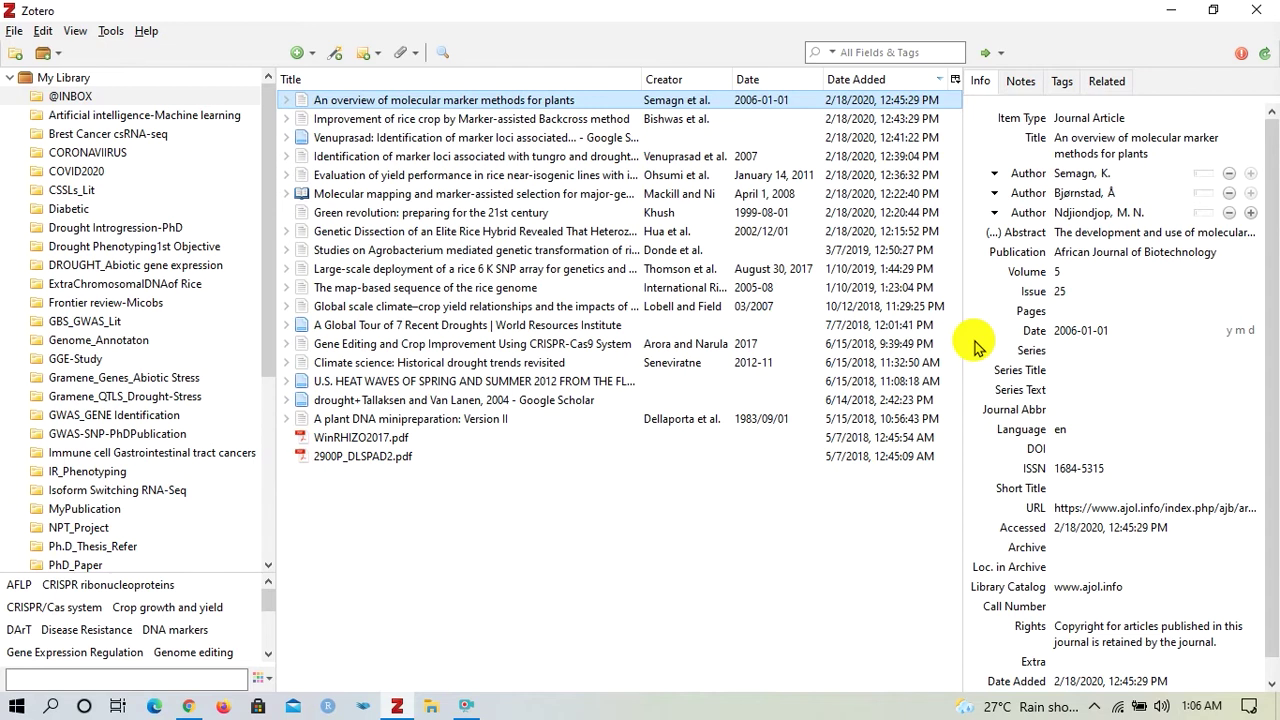
pyautogui.click(97, 116)
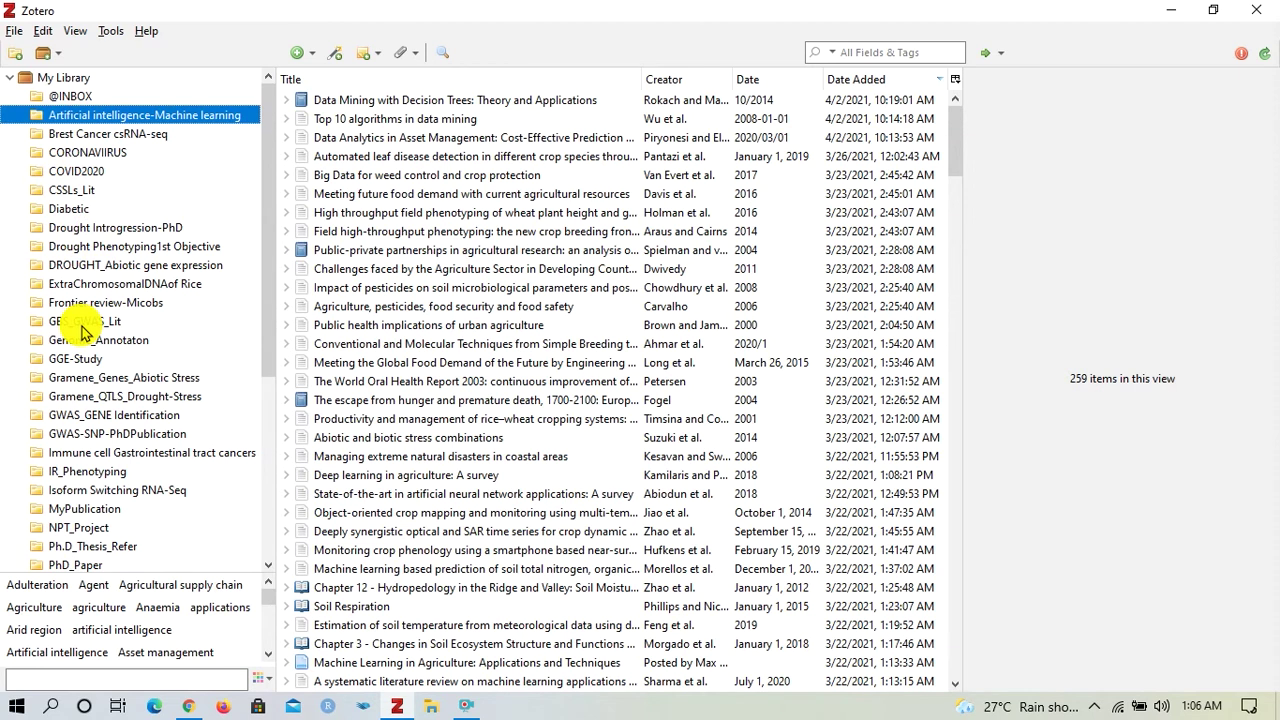
pyautogui.click(140, 33)
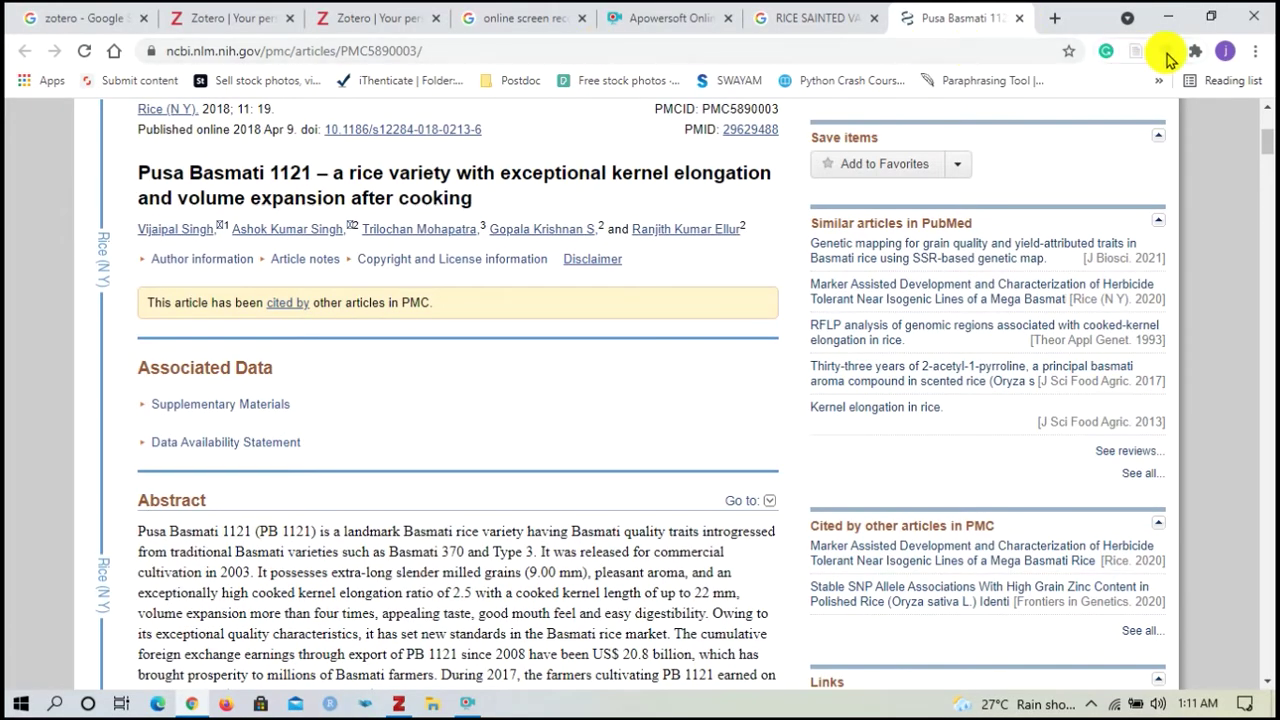
# Search Google for "zotero for chrome" in place of the online screen recorder search.
pyautogui.click(380, 18)
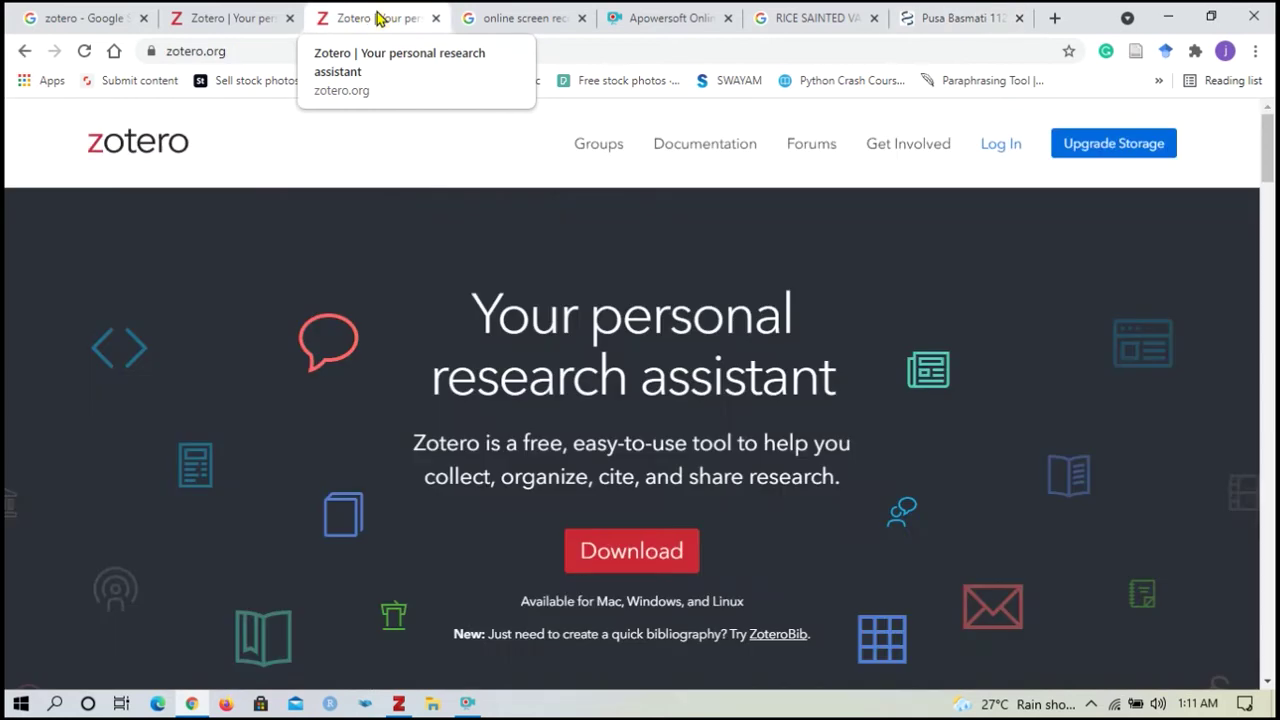
pyautogui.click(522, 14)
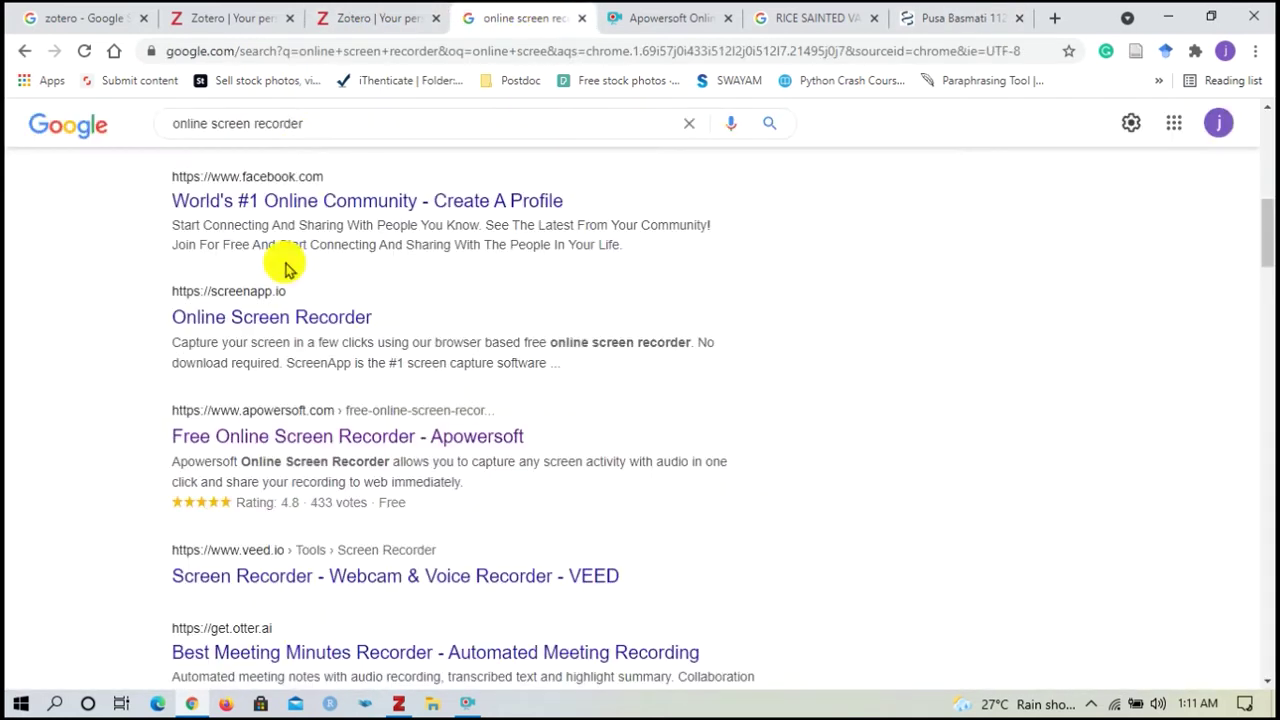
pyautogui.moveTo(372, 115); pyautogui.dragTo(77, 125)
pyautogui.write('z')
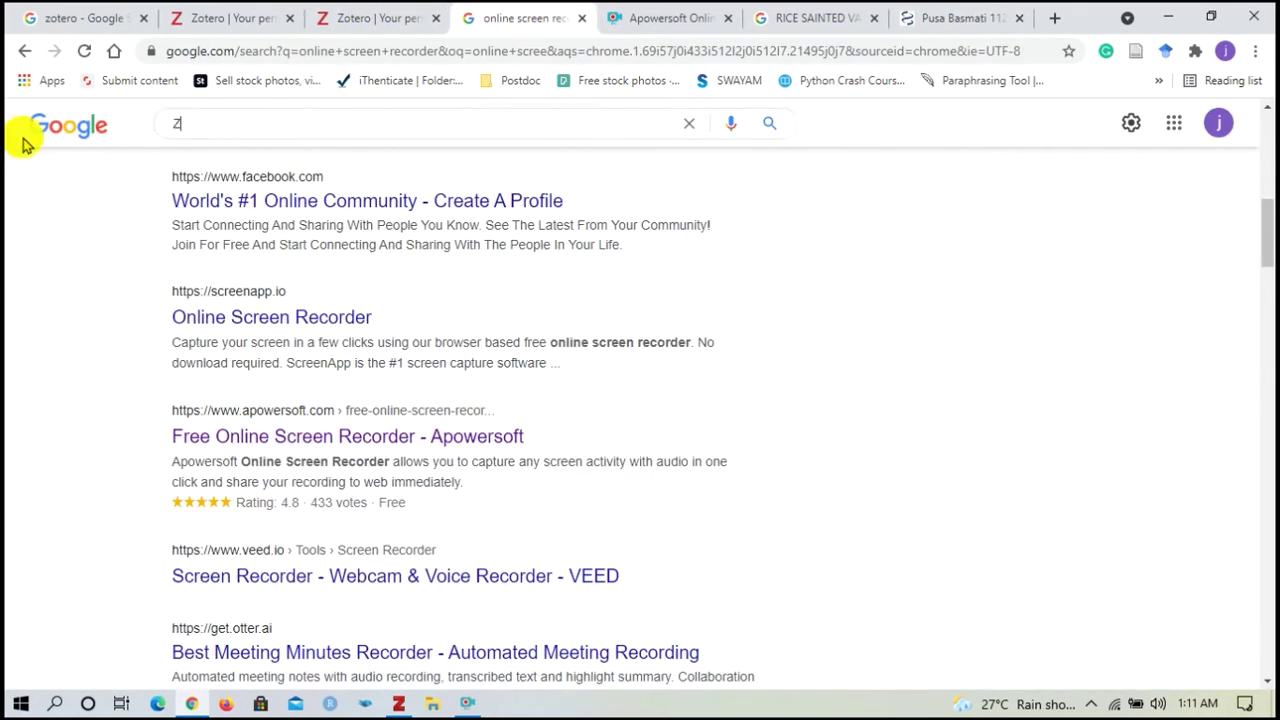
pyautogui.write('otero FOE')
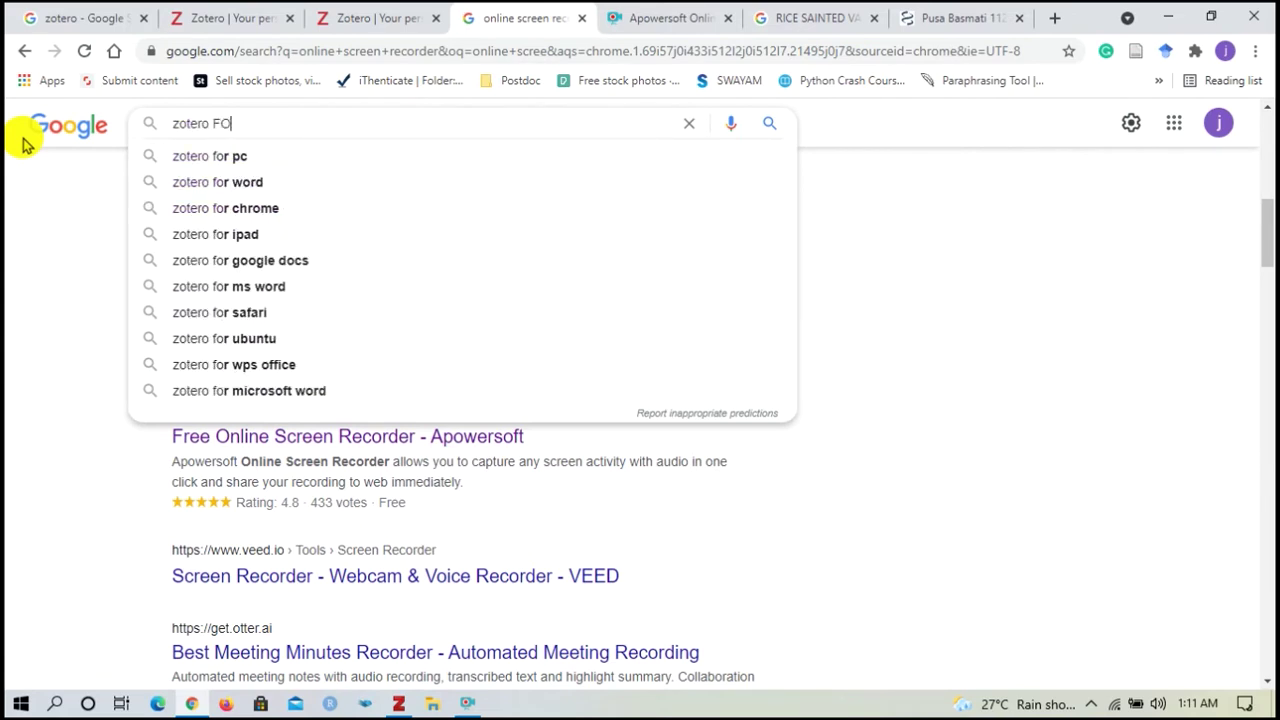
pyautogui.press('BackSpace')
pyautogui.press('Down')
pyautogui.press('Down')
pyautogui.press('Down')
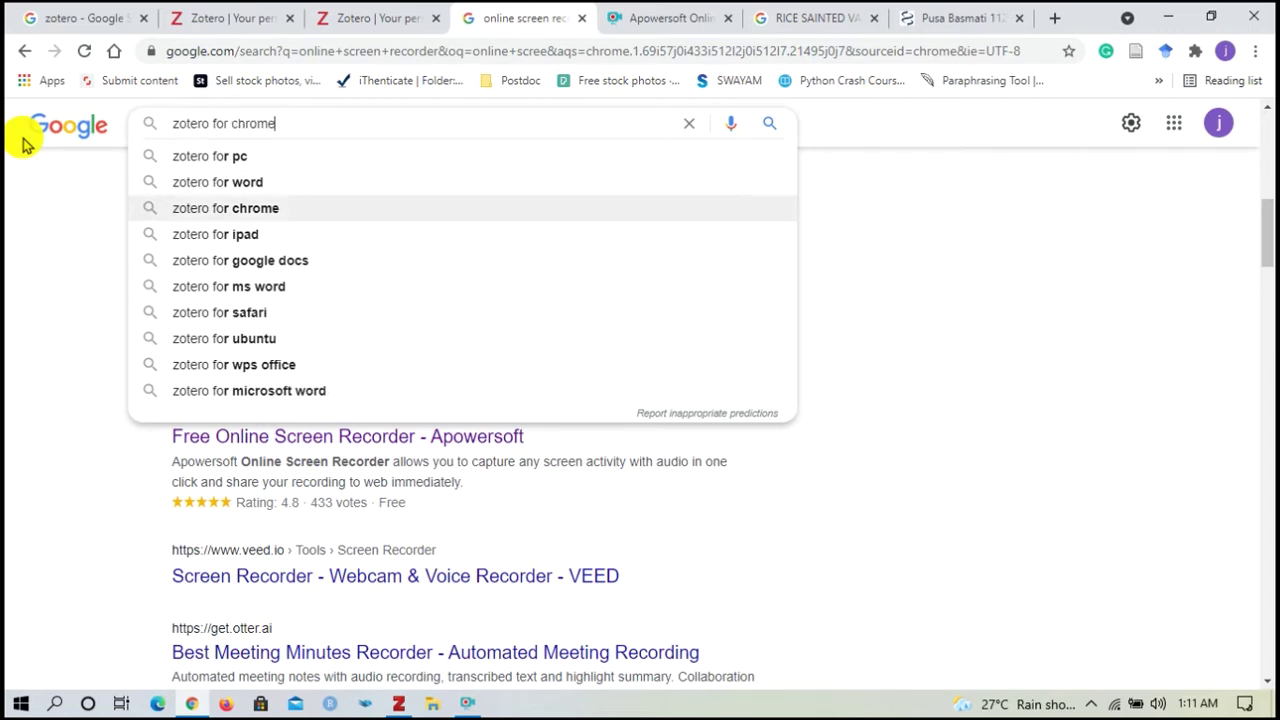
pyautogui.press('Return')
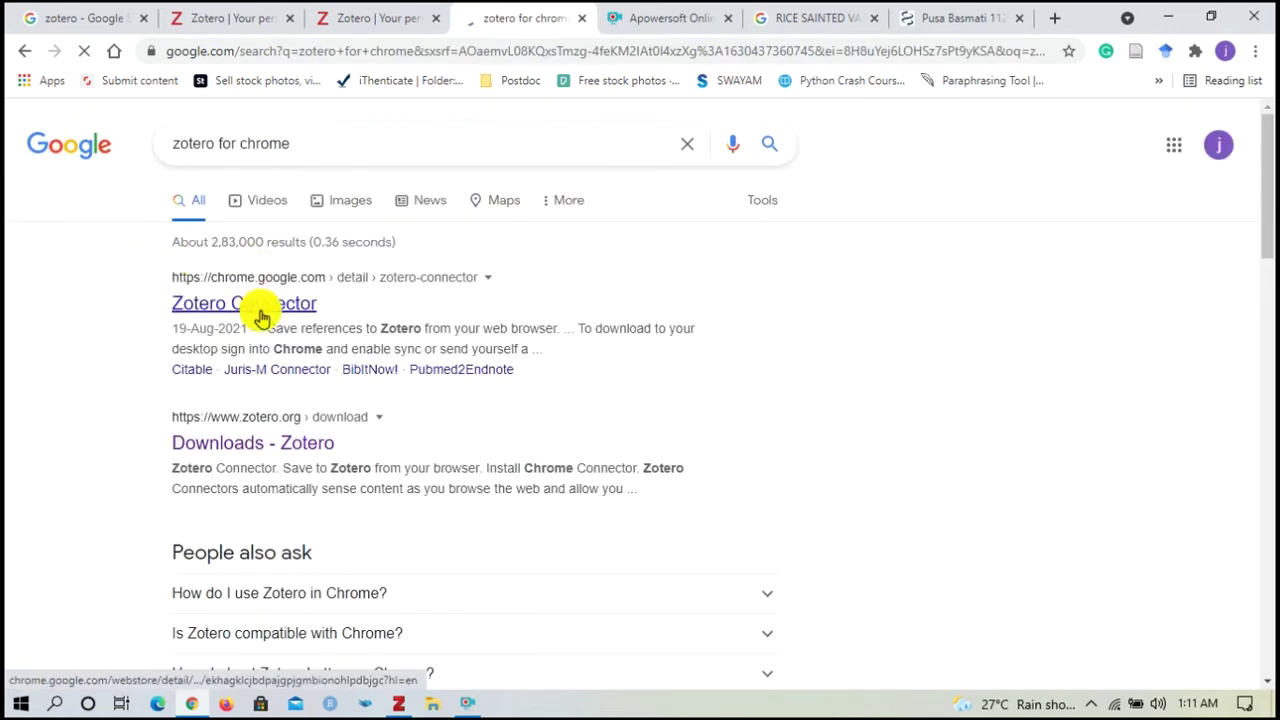
# Open the Zotero Connector page in the Chrome Web Store from the search results and look over its overview.
pyautogui.click(255, 302)
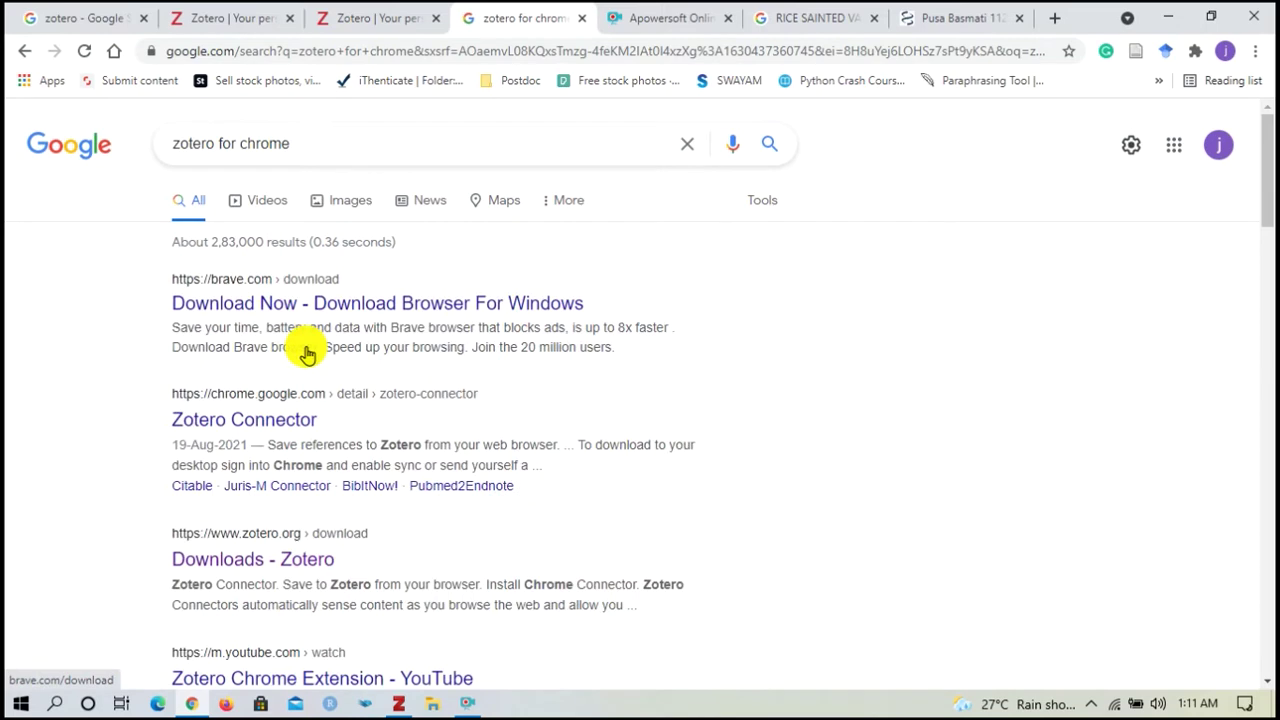
pyautogui.click(270, 425)
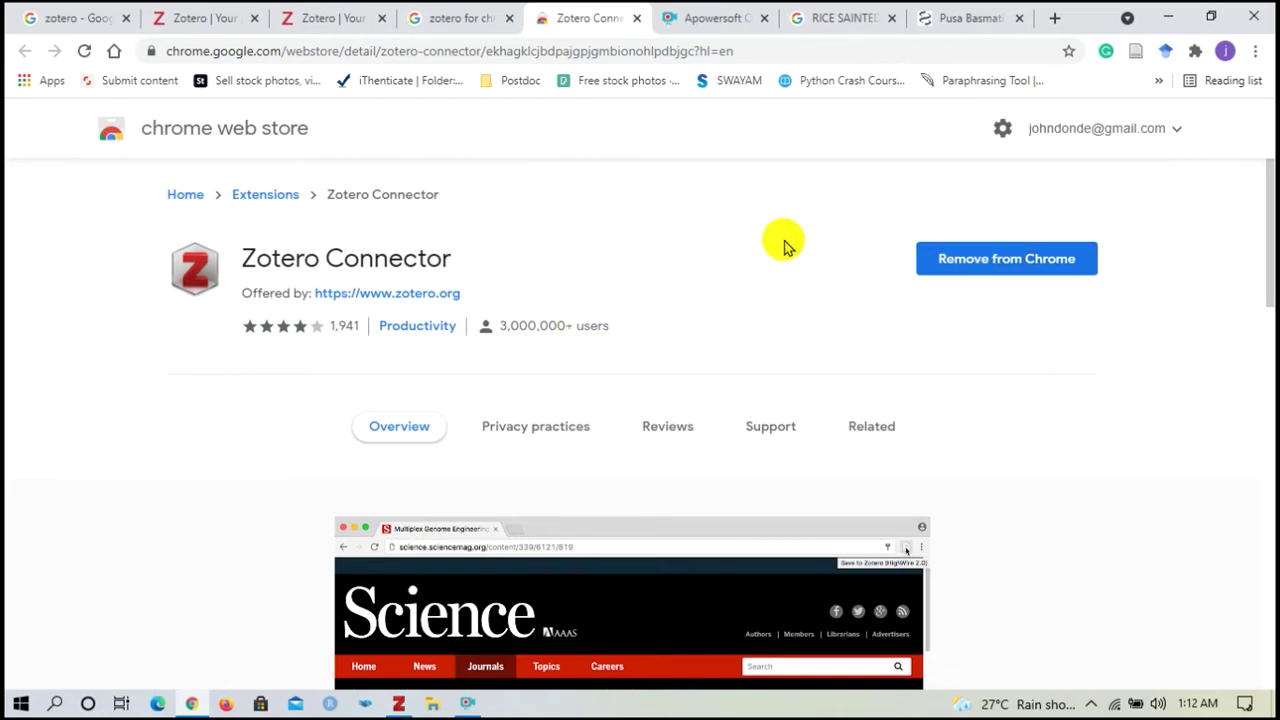
pyautogui.scroll(-5, 778, 243)
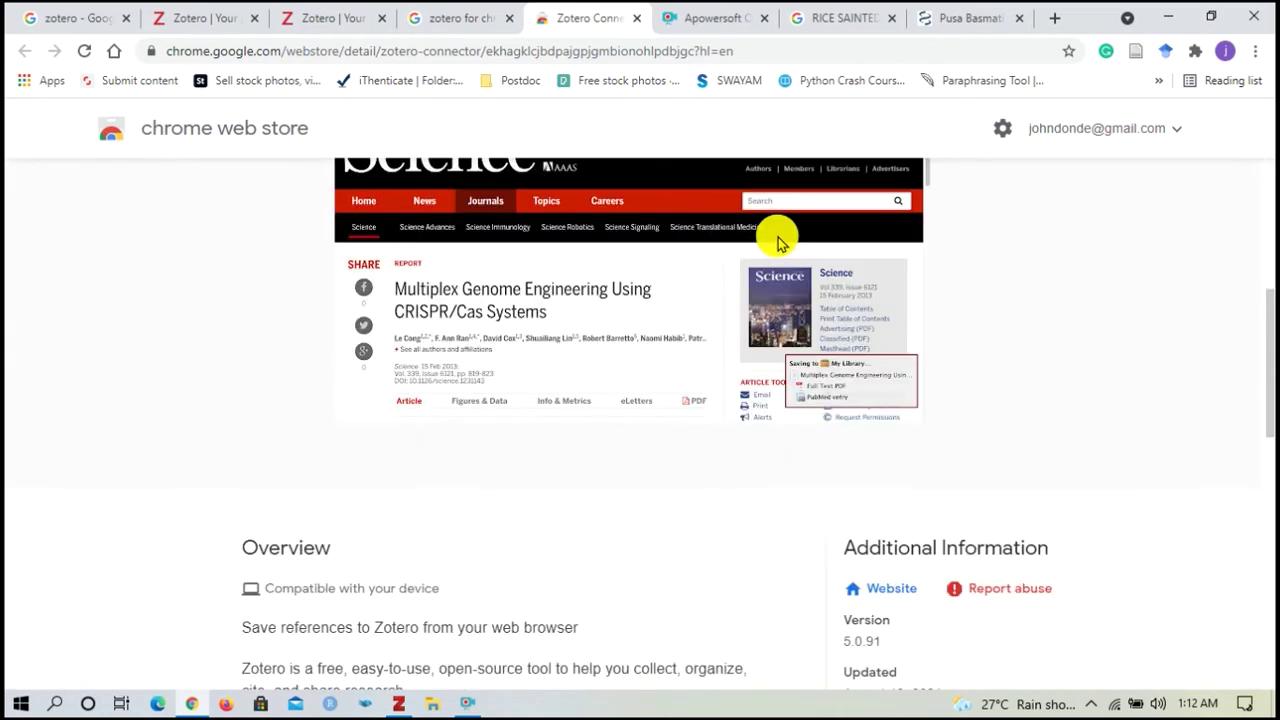
pyautogui.scroll(5, 778, 243)
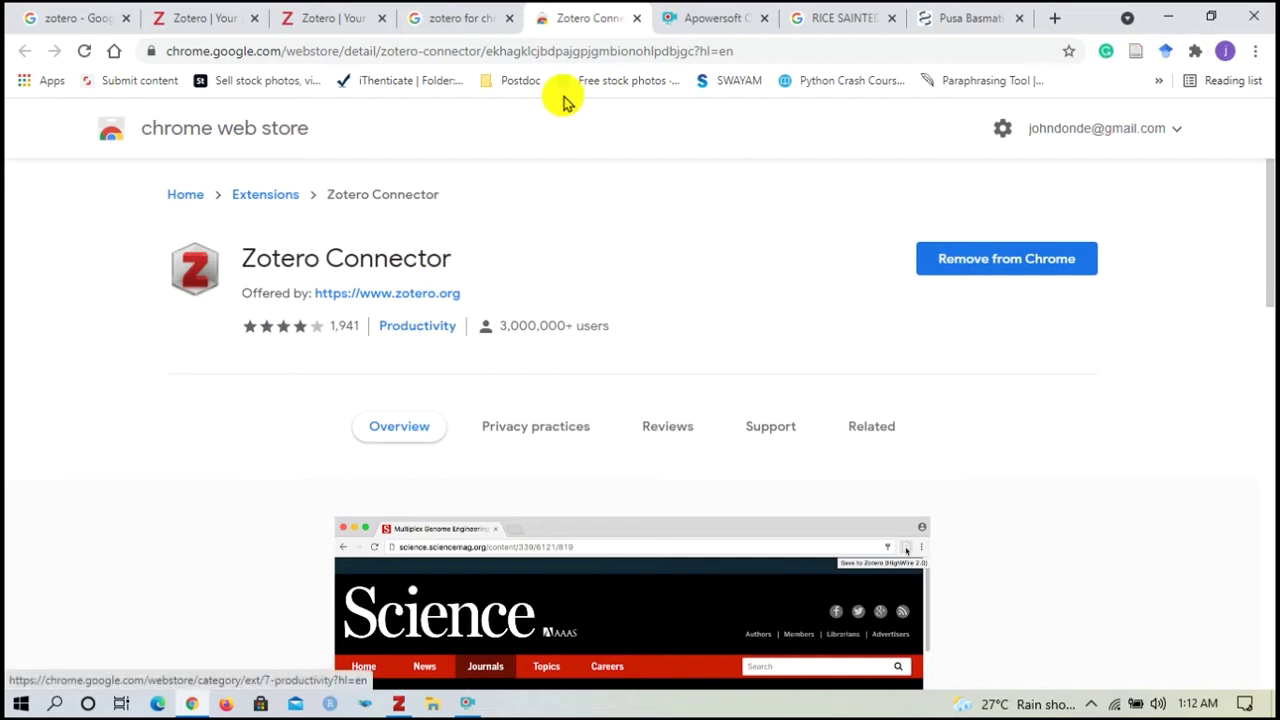
# Go back to the Google results and search for "zotero for word" instead.
pyautogui.click(458, 18)
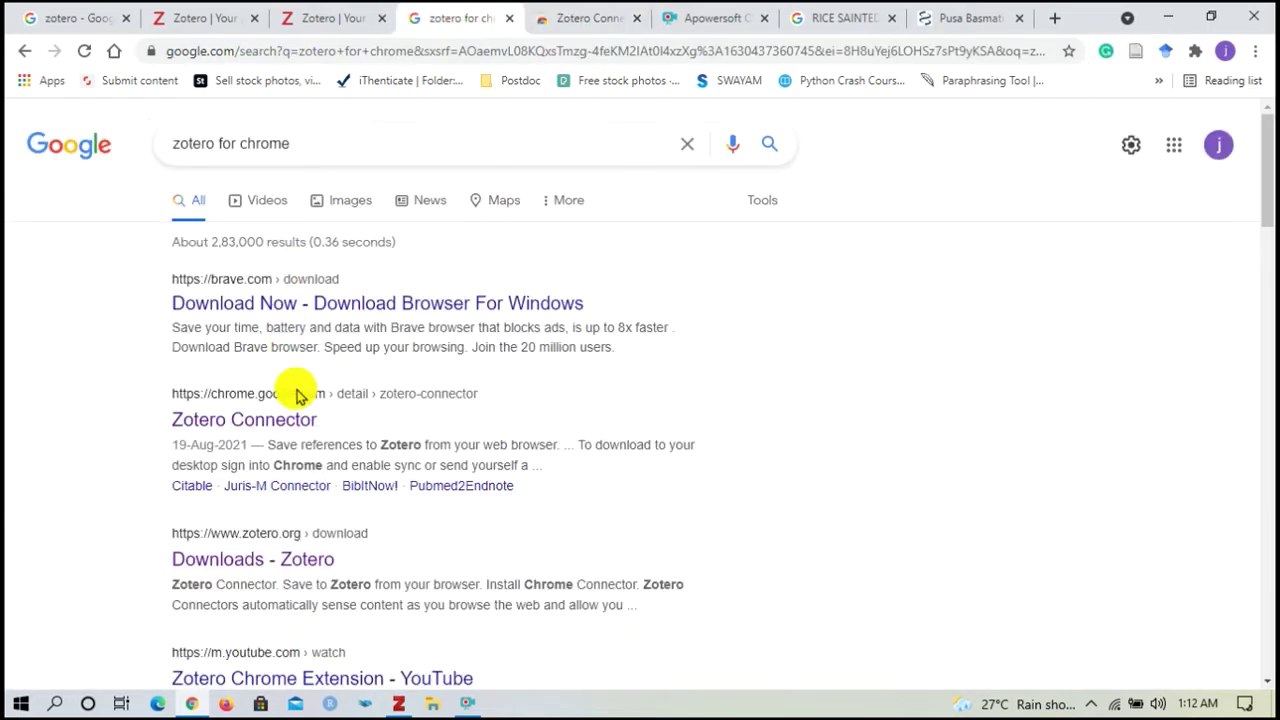
pyautogui.scroll(-1, 323, 510)
pyautogui.scroll(1, 334, 163)
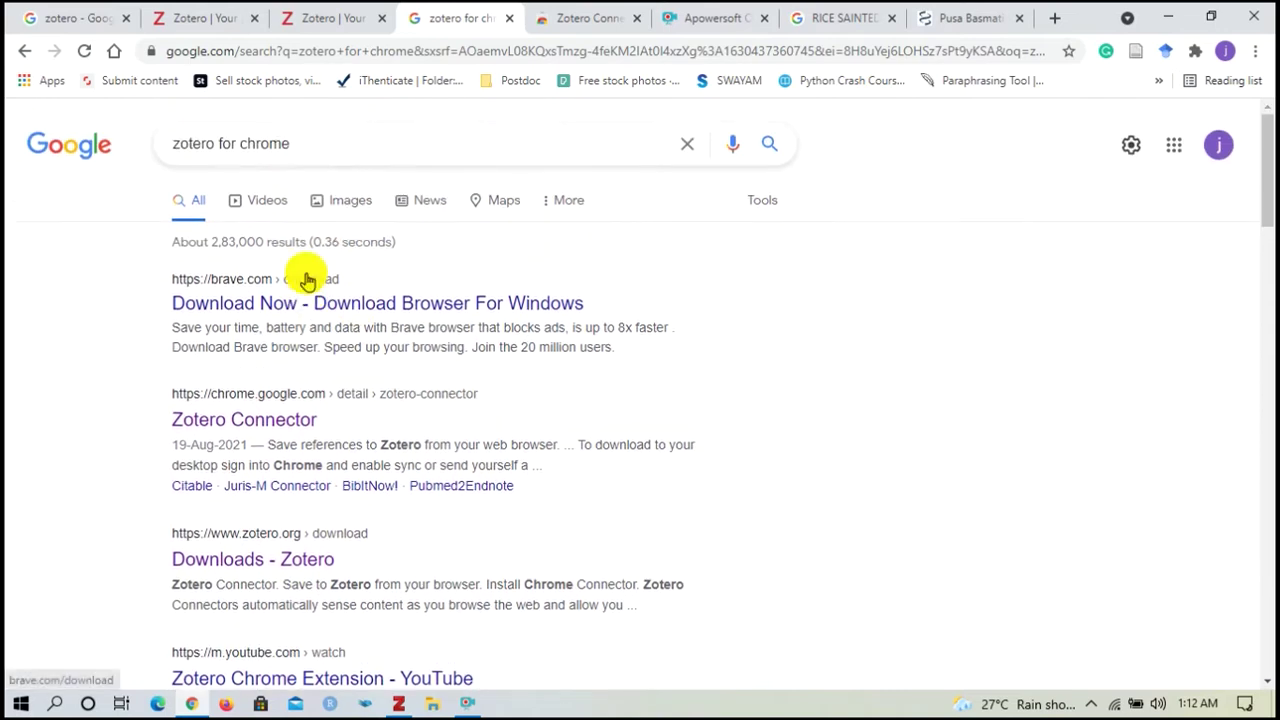
pyautogui.click(303, 142)
pyautogui.press('BackSpace')
pyautogui.press('BackSpace')
pyautogui.press('BackSpace')
pyautogui.press('BackSpace')
pyautogui.press('BackSpace')
pyautogui.press('BackSpace')
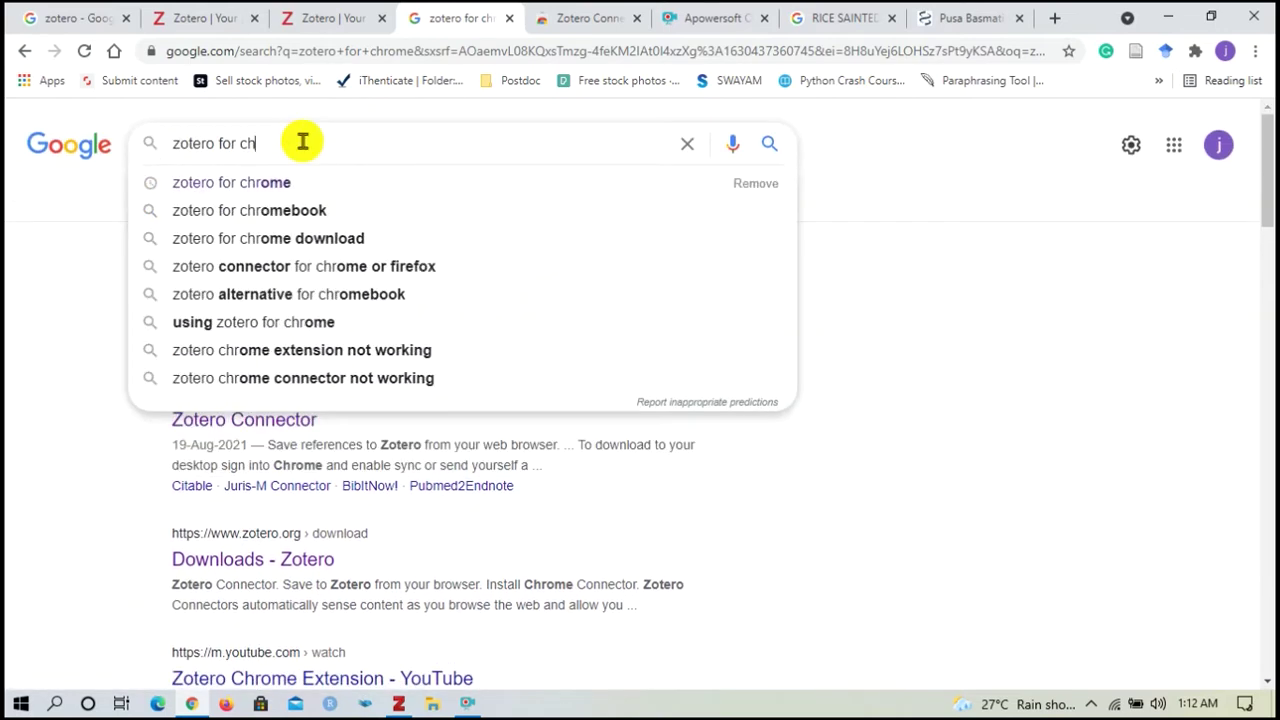
pyautogui.press('Down')
pyautogui.press('Down')
pyautogui.press('Down')
pyautogui.press('Return')
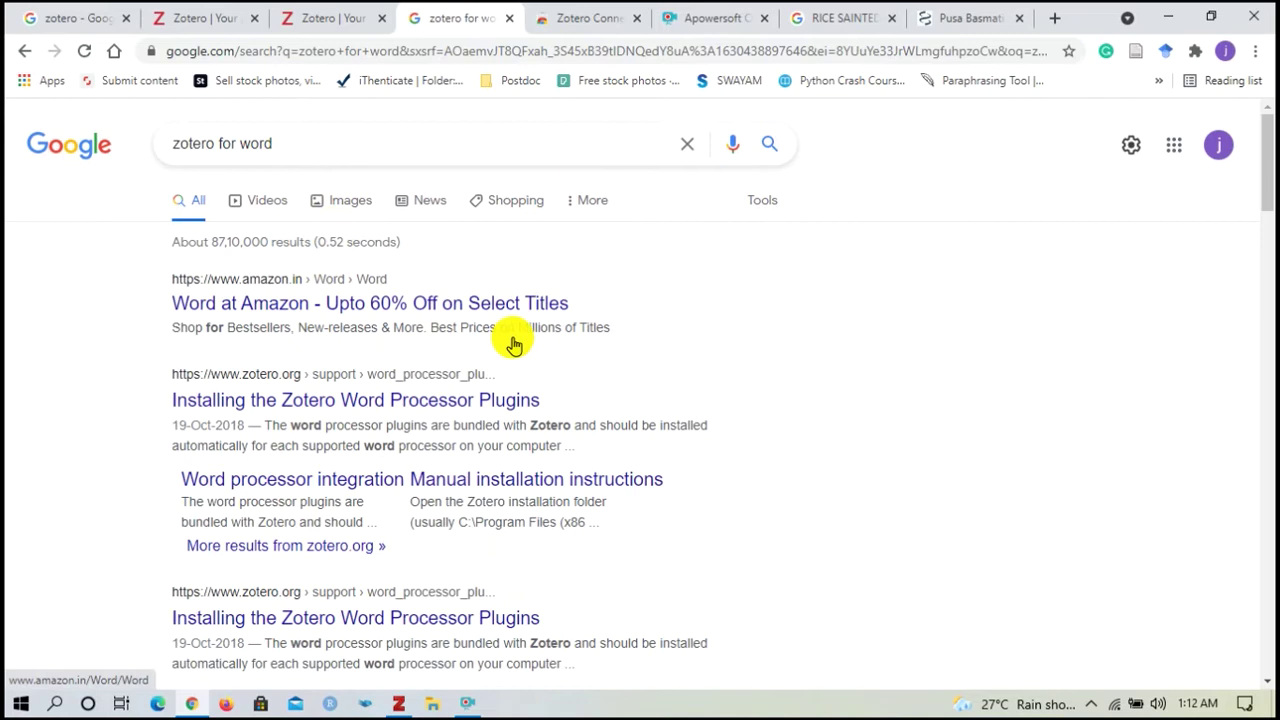
# Open the result on installing the Zotero Word Processor Plugins and follow its word processor plugins link to read that documentation.
pyautogui.scroll(-1, 513, 345)
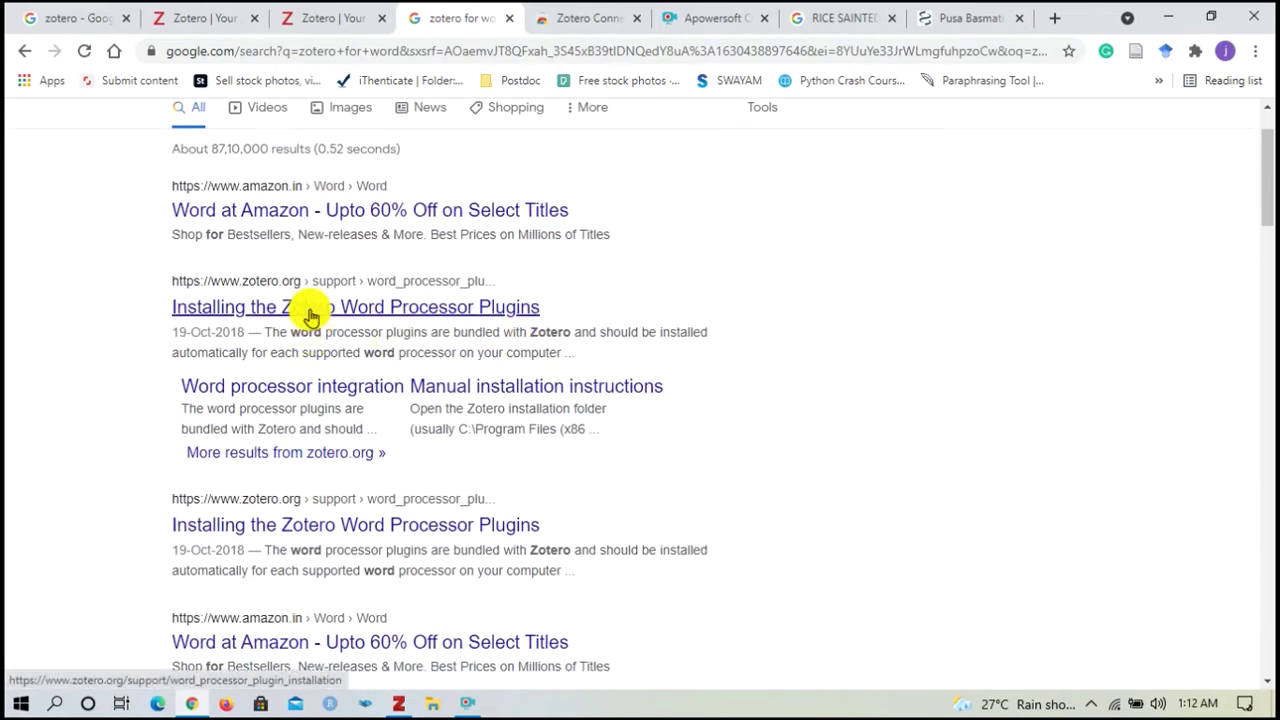
pyautogui.click(405, 315)
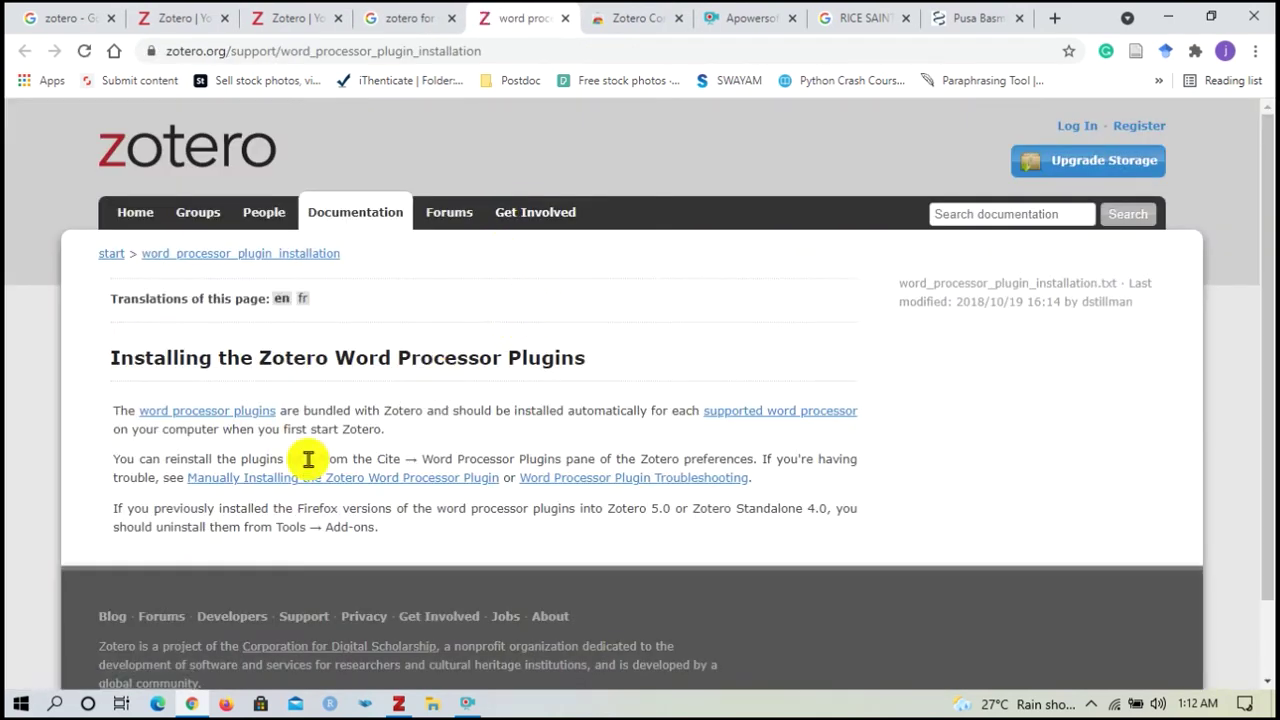
pyautogui.click(186, 414)
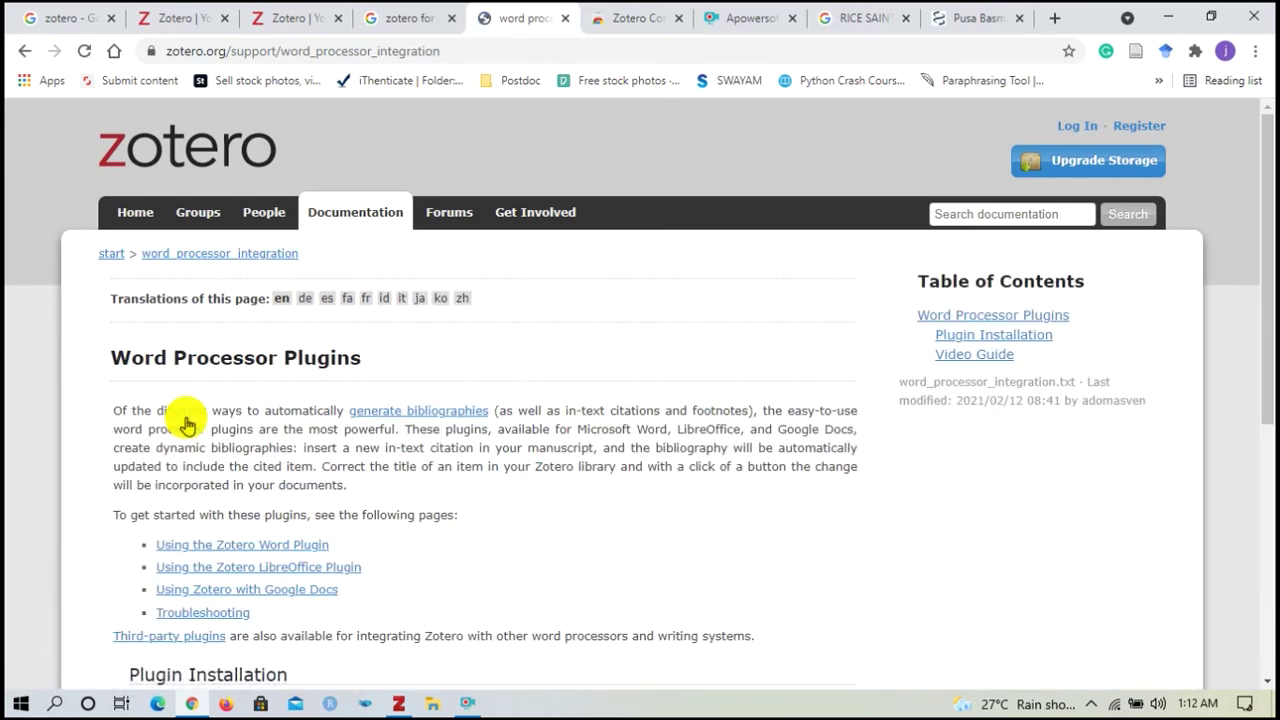
pyautogui.scroll(-1, 428, 525)
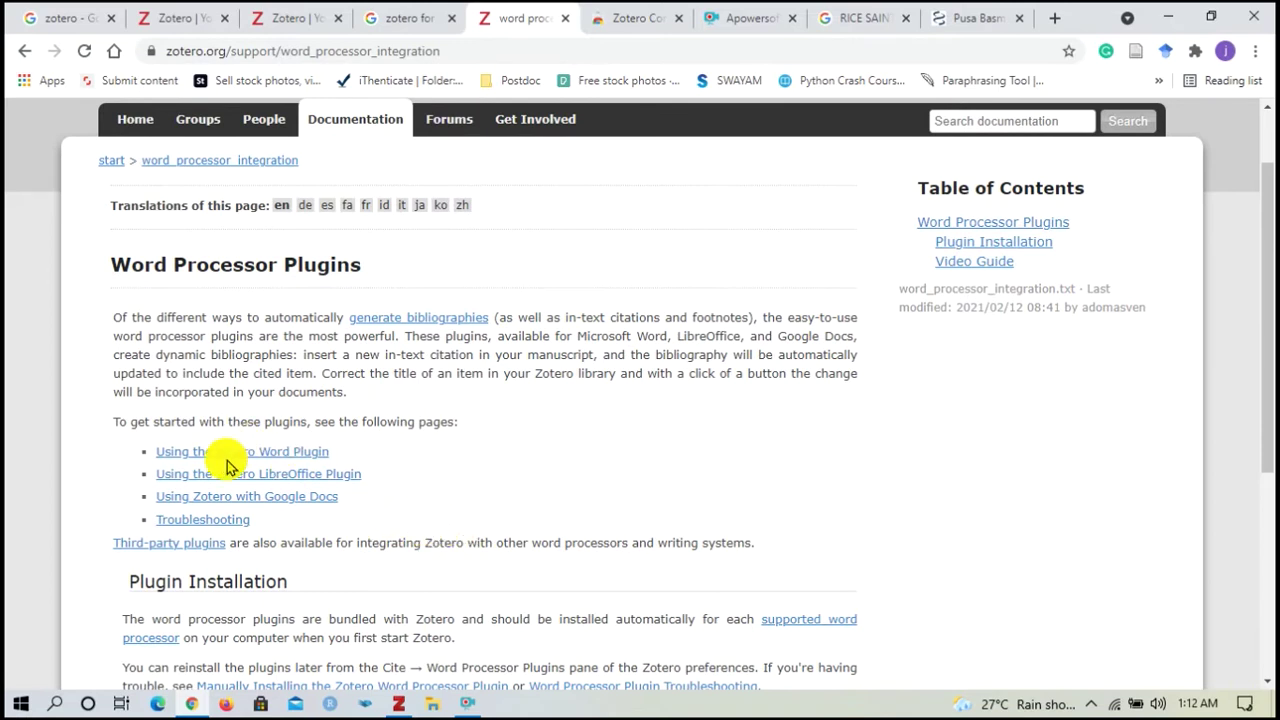
# Follow the documentation links on using the Zotero Word Plugin, installing the word processor plugins and manually installing the Word plugin.
pyautogui.click(252, 455)
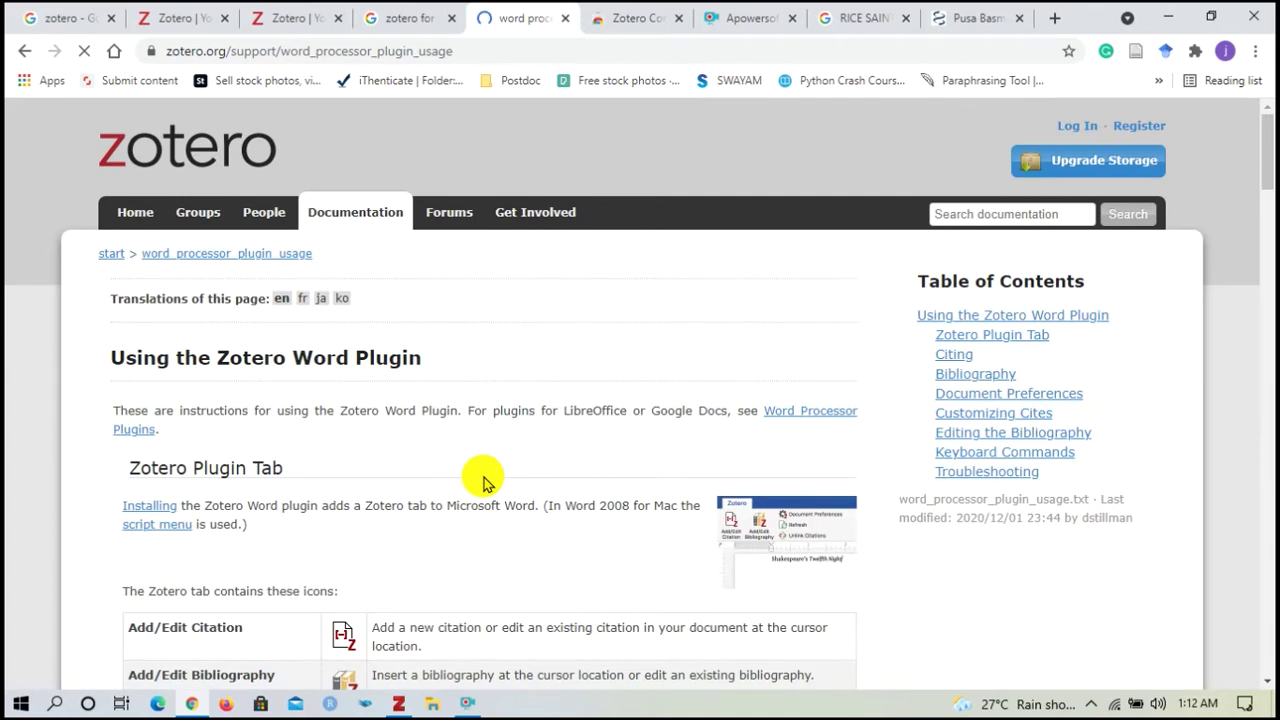
pyautogui.scroll(-1, 482, 483)
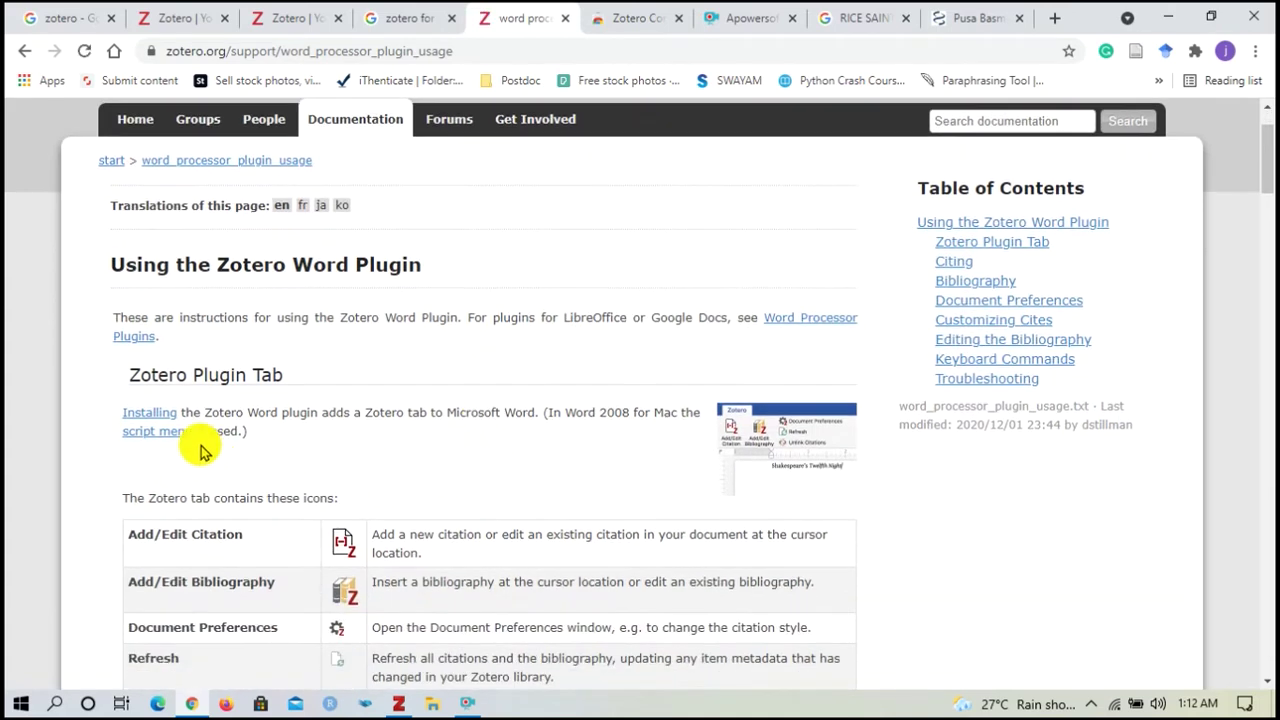
pyautogui.click(155, 420)
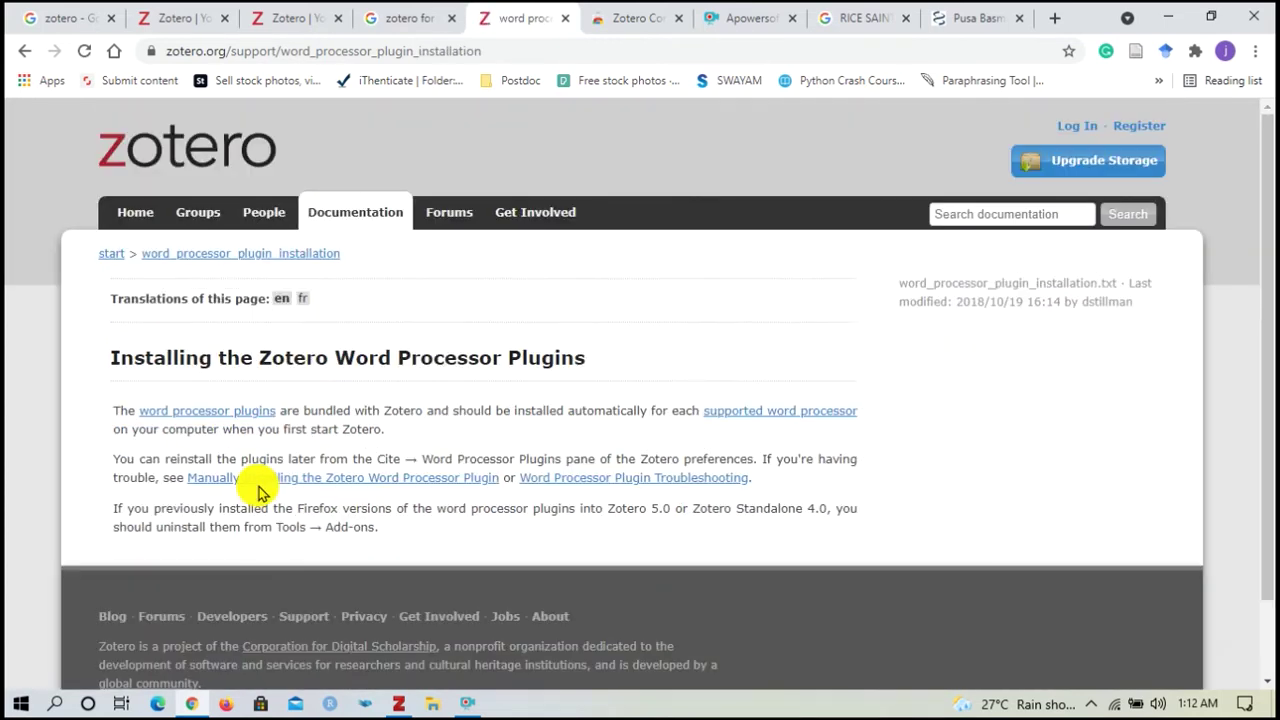
pyautogui.click(258, 484)
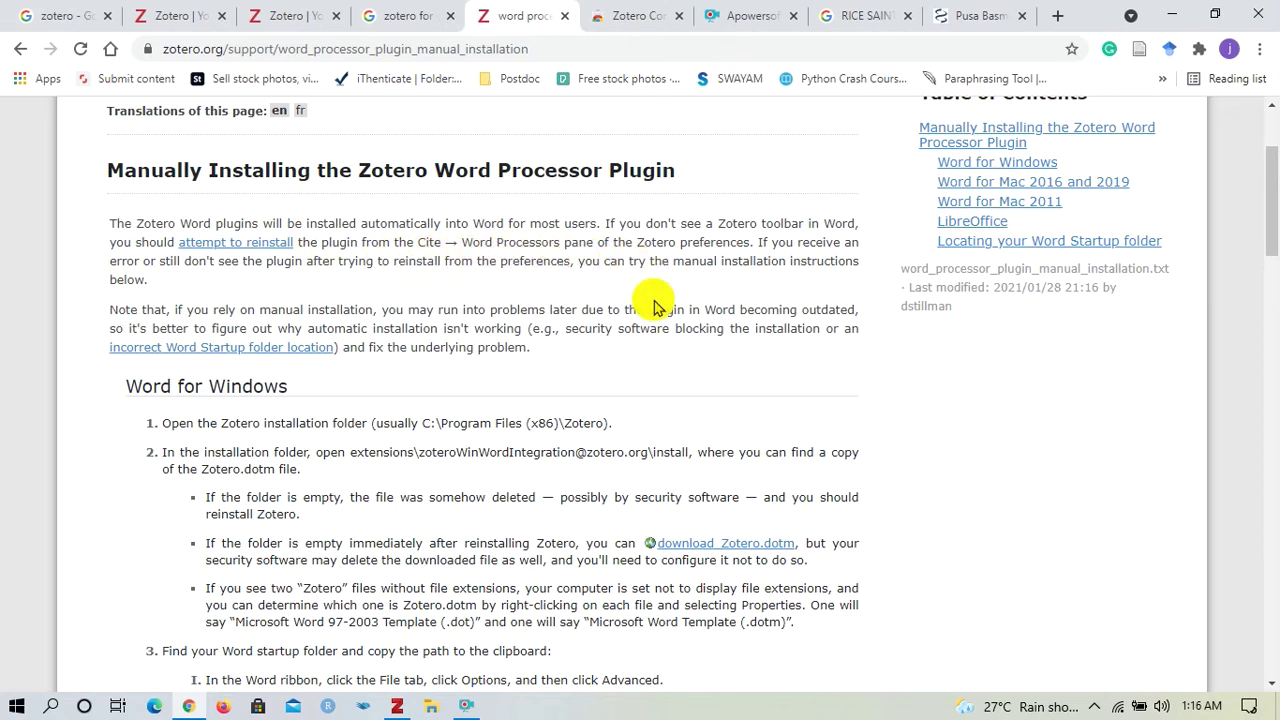
# Create a new Microsoft Word document on the desktop, open it and show the Zotero plugin commands.
pyautogui.click(1171, 12)
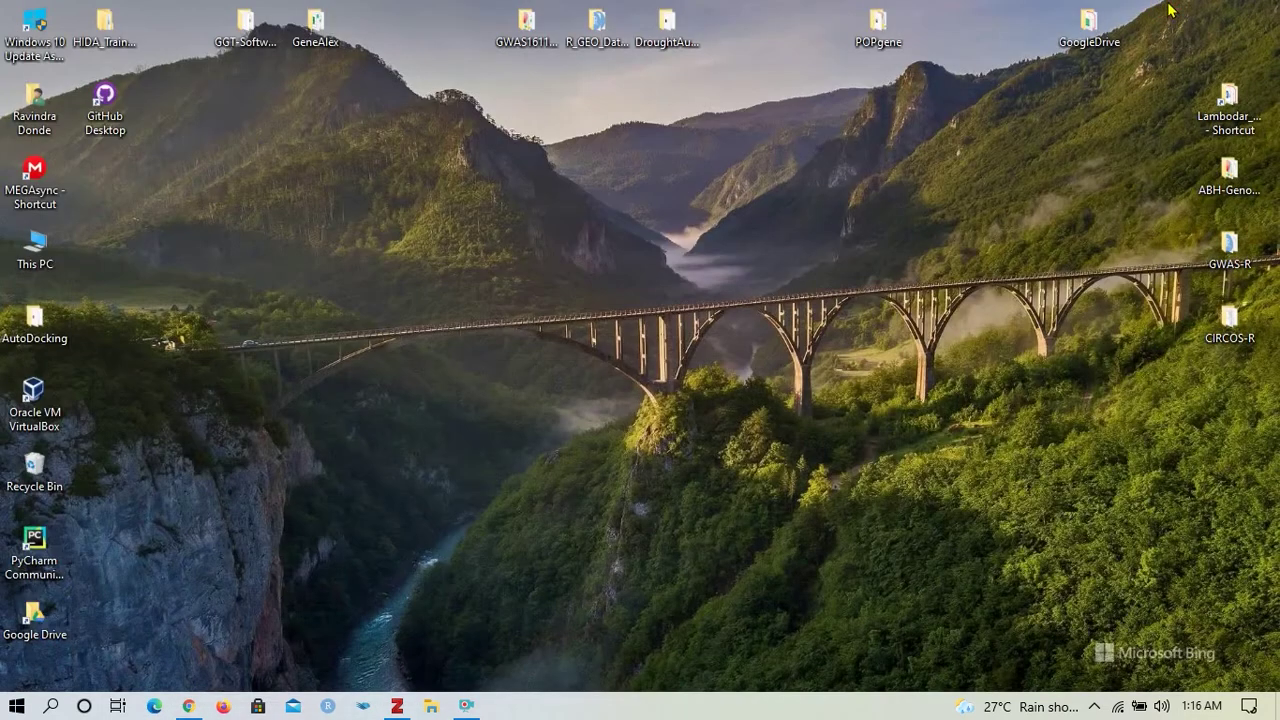
pyautogui.click(405, 116)
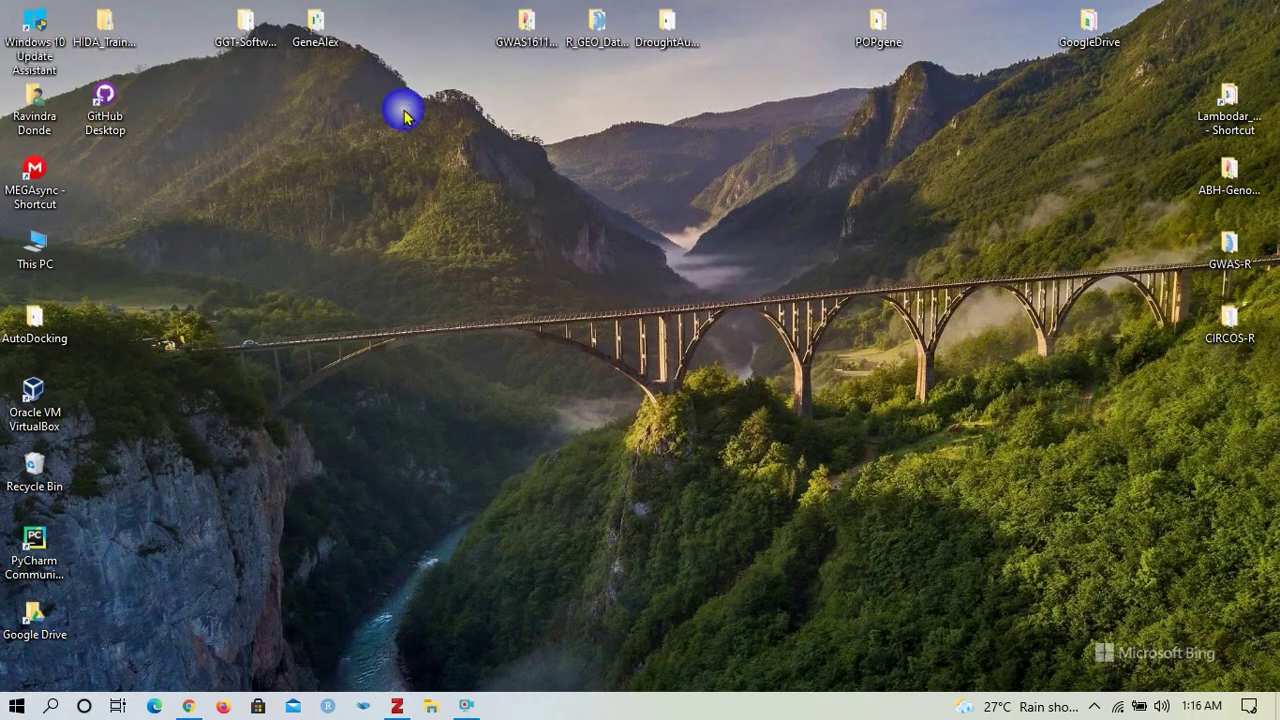
pyautogui.rightClick(405, 110)
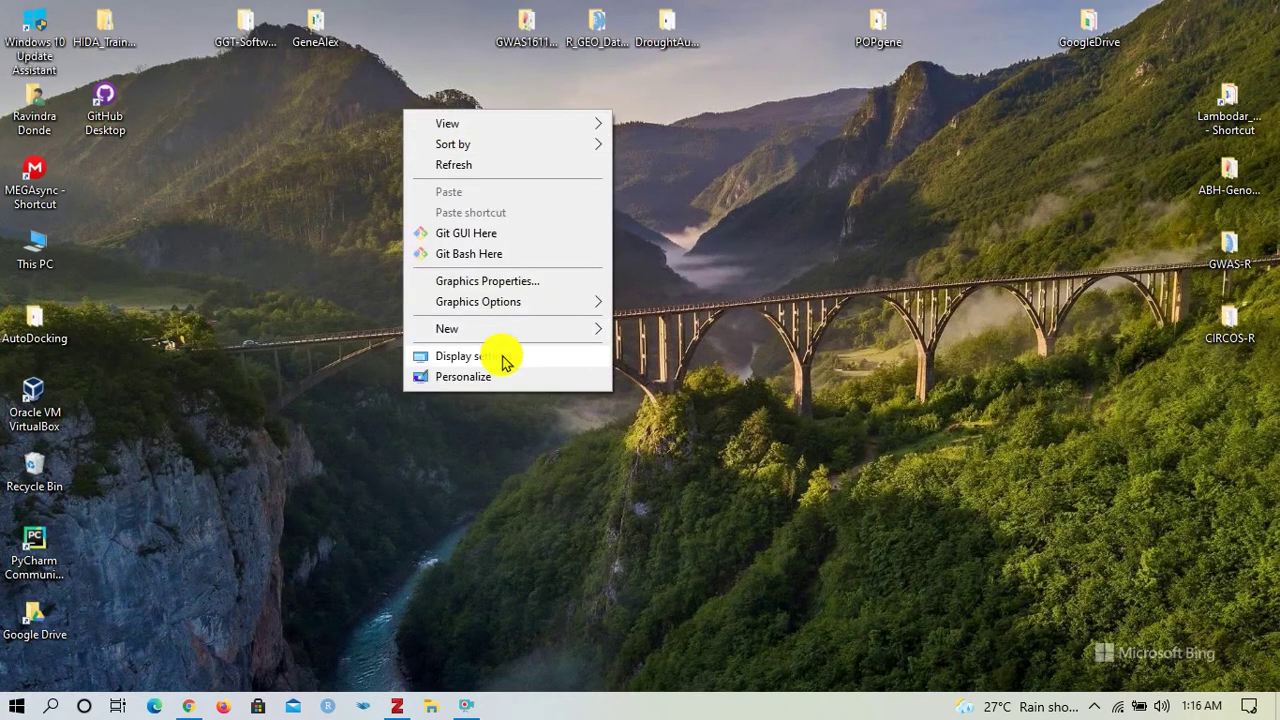
pyautogui.moveTo(490, 331)
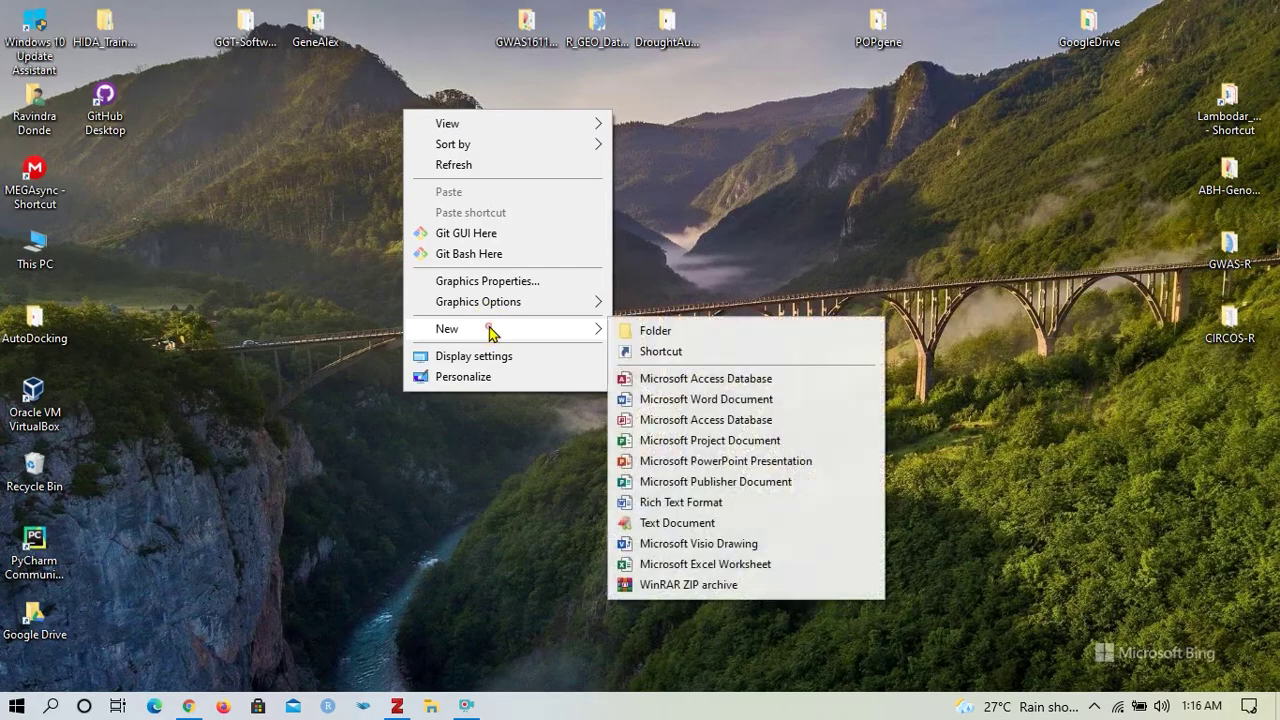
pyautogui.click(678, 400)
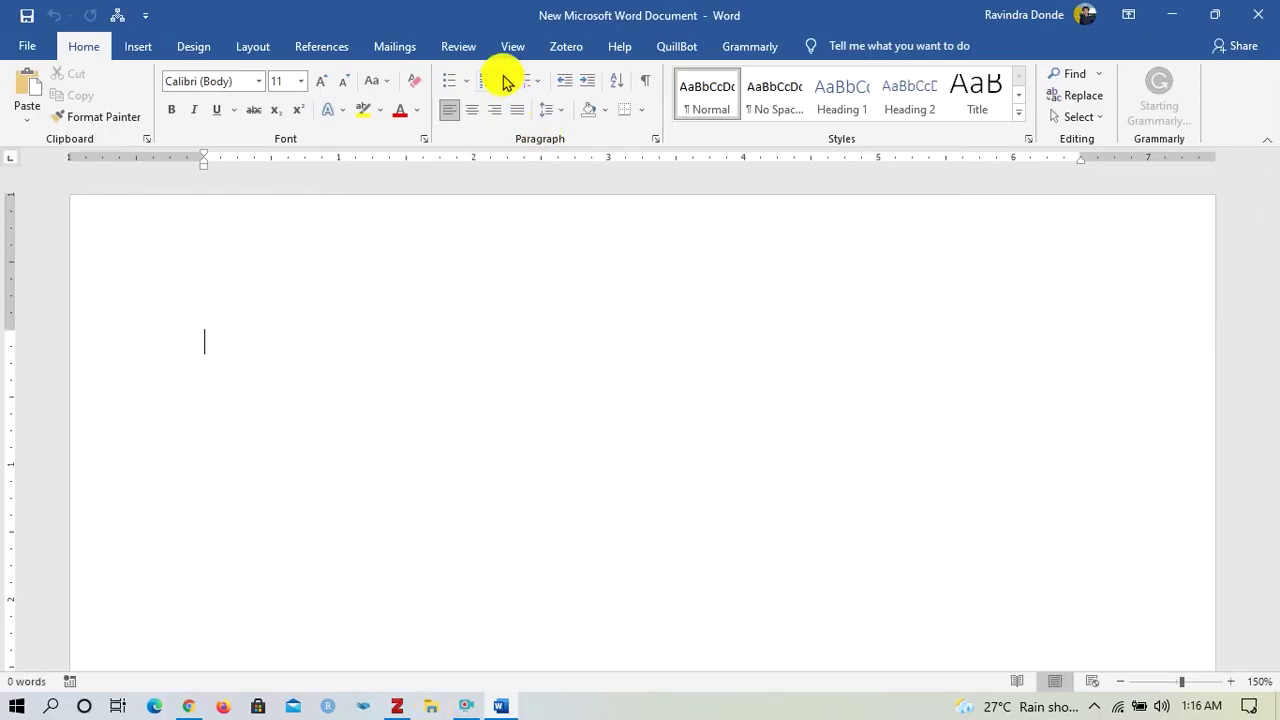
pyautogui.click(572, 48)
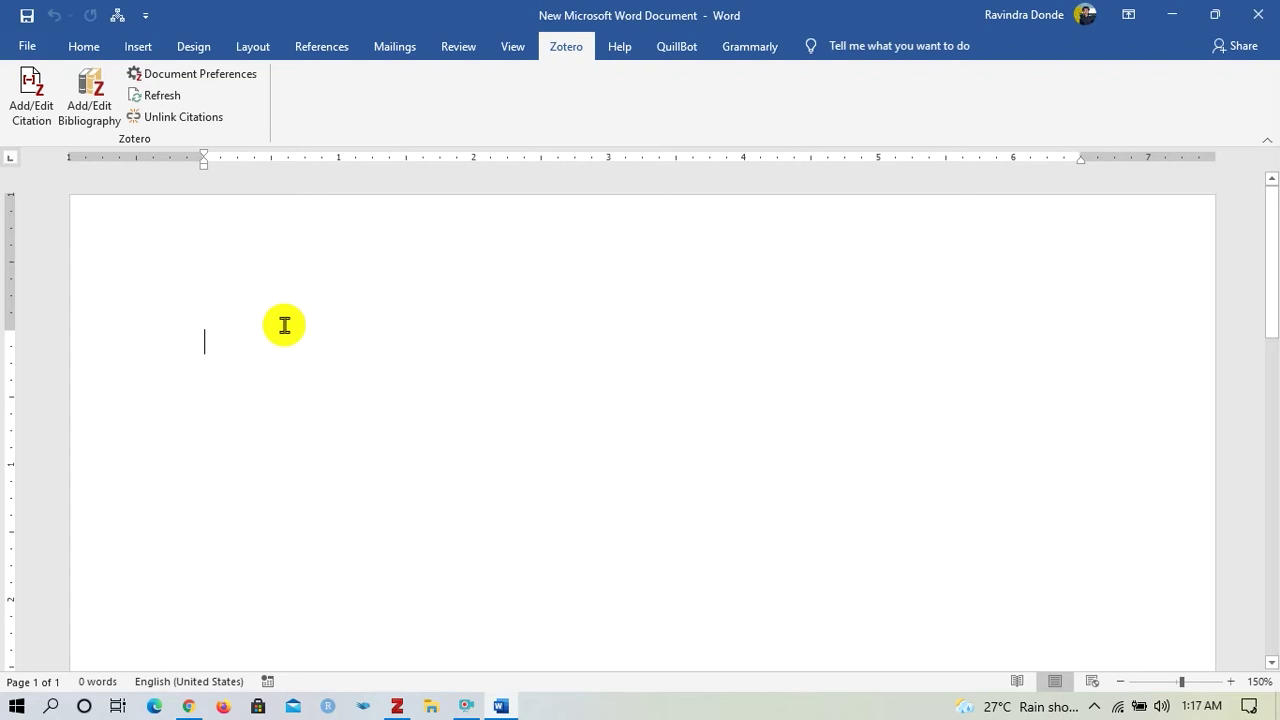
# Switch to the Pusa Basmati 1121 article in Chrome and copy its abstract from the start through "rice breeding pr".
pyautogui.hotkey('alt', 'Tab')
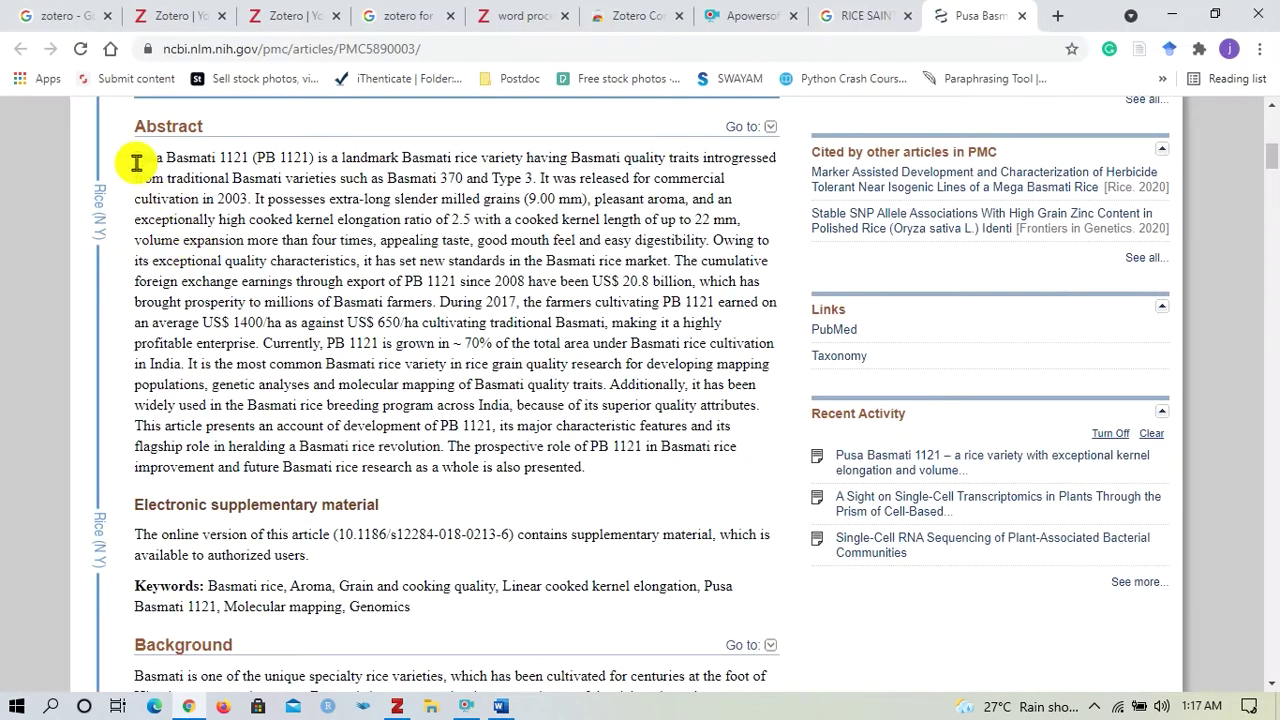
pyautogui.moveTo(134, 153); pyautogui.dragTo(573, 467)
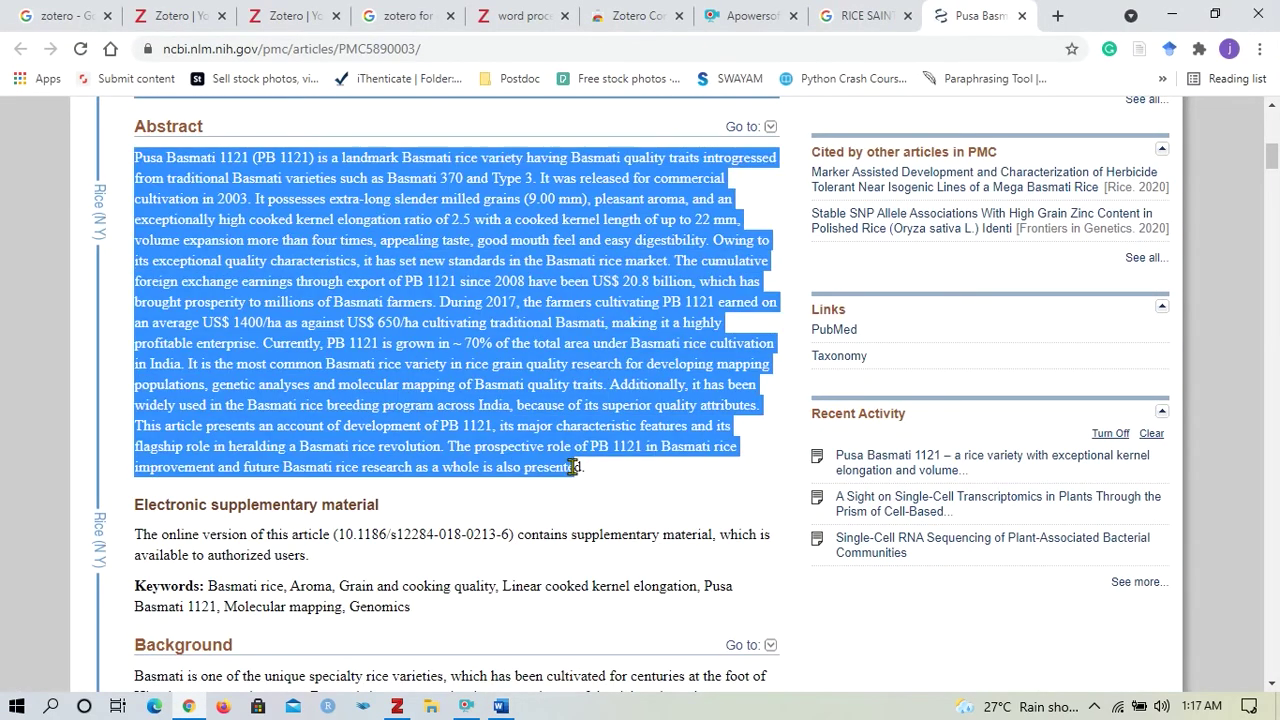
pyautogui.rightClick(451, 323)
pyautogui.click(470, 320)
pyautogui.rightClick(458, 309)
pyautogui.click(117, 136)
pyautogui.moveTo(134, 157); pyautogui.dragTo(409, 428)
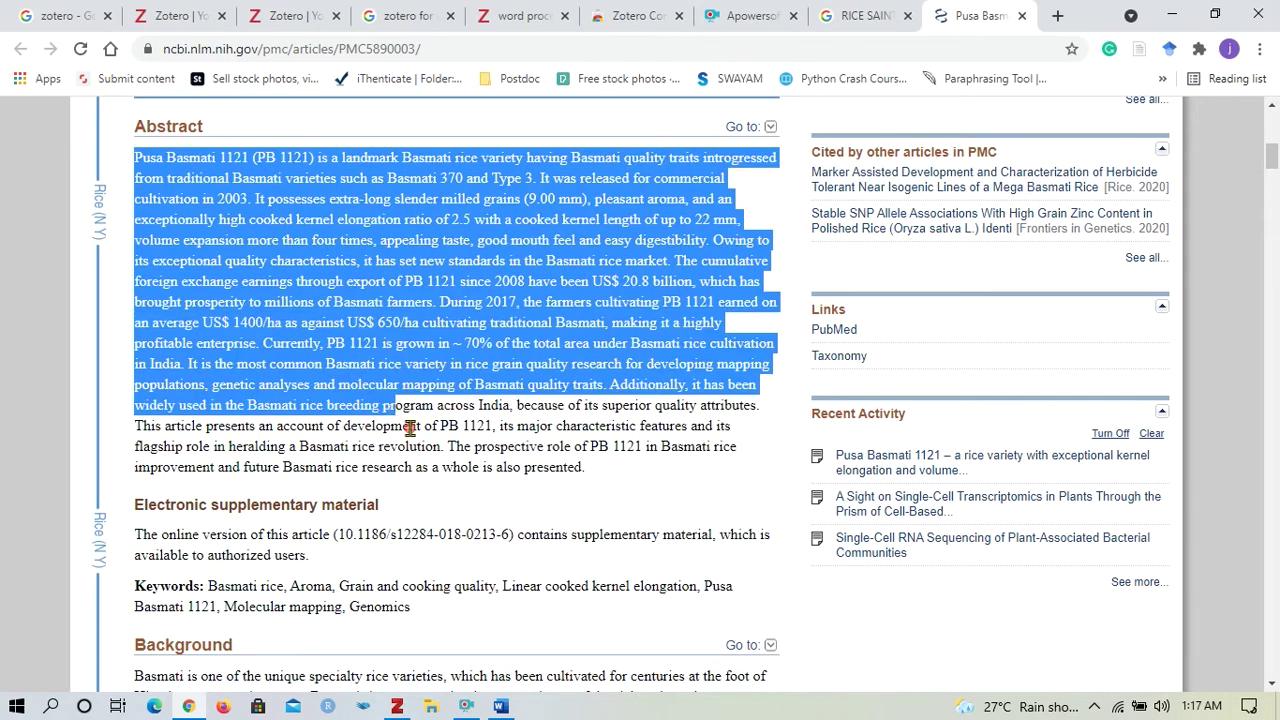
pyautogui.rightClick(268, 242)
pyautogui.click(311, 260)
pyautogui.click(1172, 12)
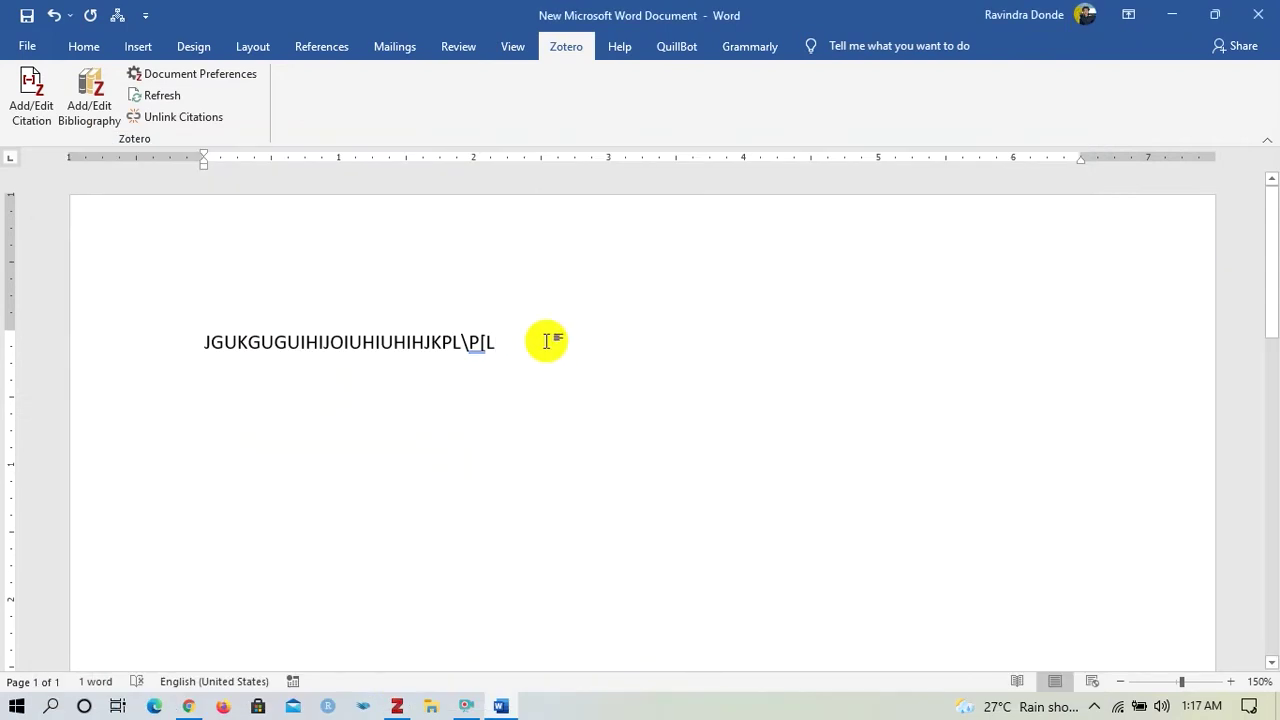
# Replace all the placeholder text in the Word document with the copied abstract.
pyautogui.hotkey('ctrl', 'a')
pyautogui.click(546, 342)
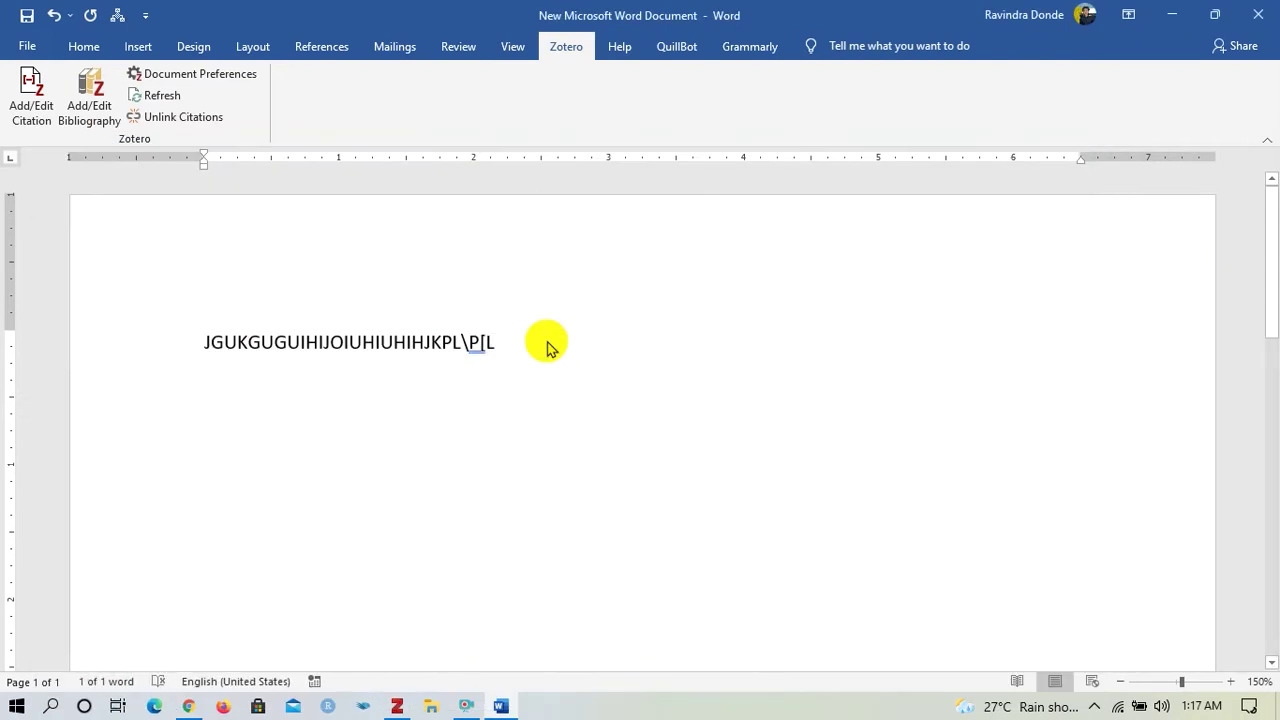
pyautogui.hotkey('ctrl', 'a')
pyautogui.hotkey('ctrl', 'v')
pyautogui.scroll(-1, 566, 380)
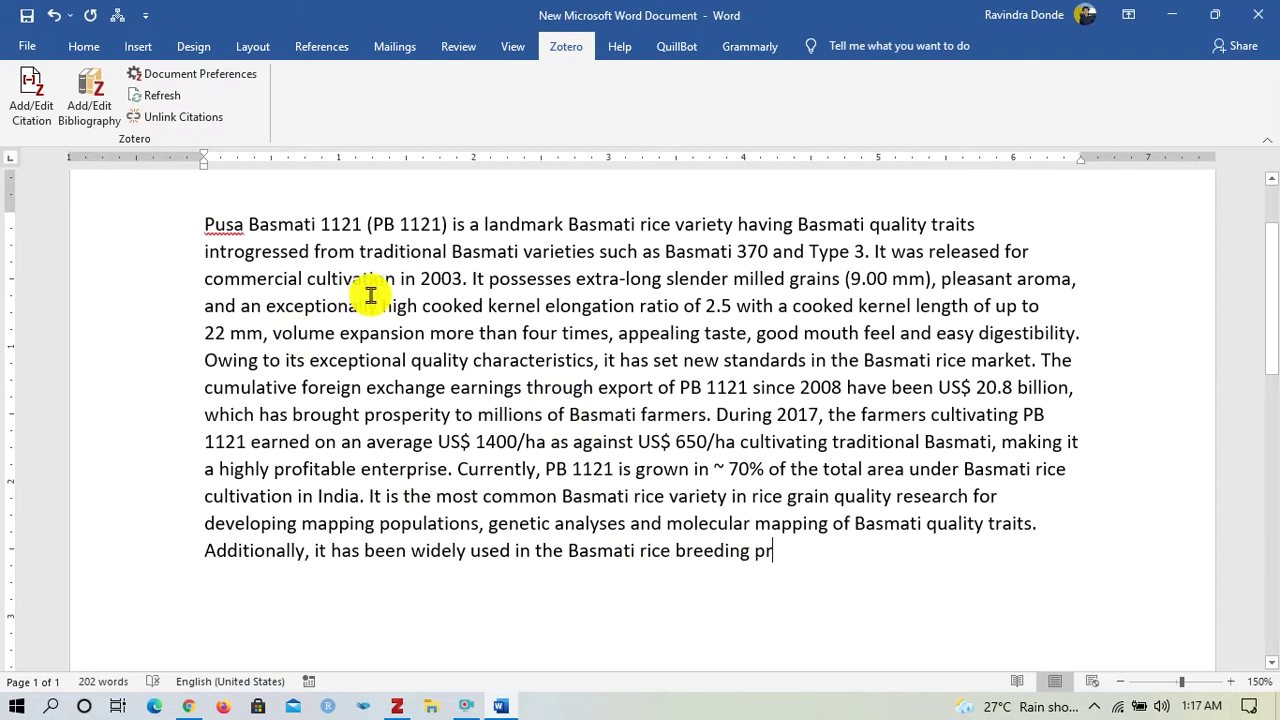
# Justify the pasted abstract paragraph and insert a space after "2003" at the end of the second sentence.
pyautogui.moveTo(786, 548); pyautogui.dragTo(201, 219)
pyautogui.click(86, 50)
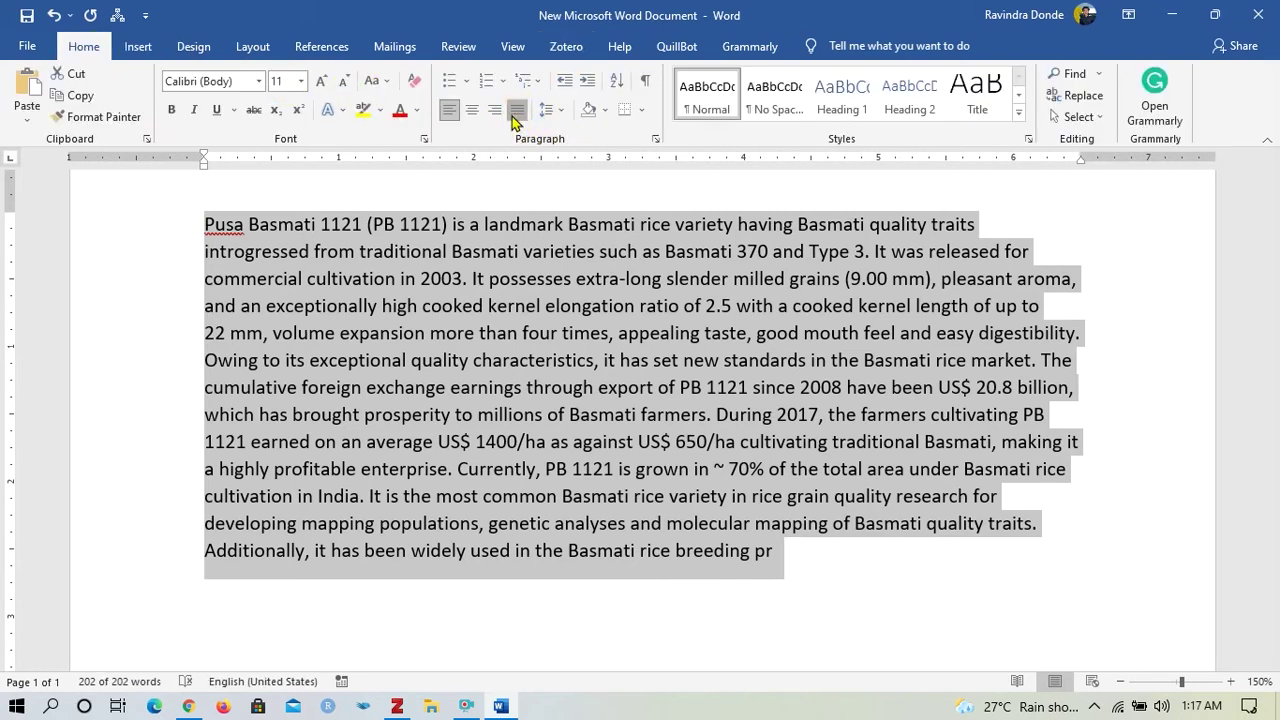
pyautogui.click(517, 110)
pyautogui.click(479, 344)
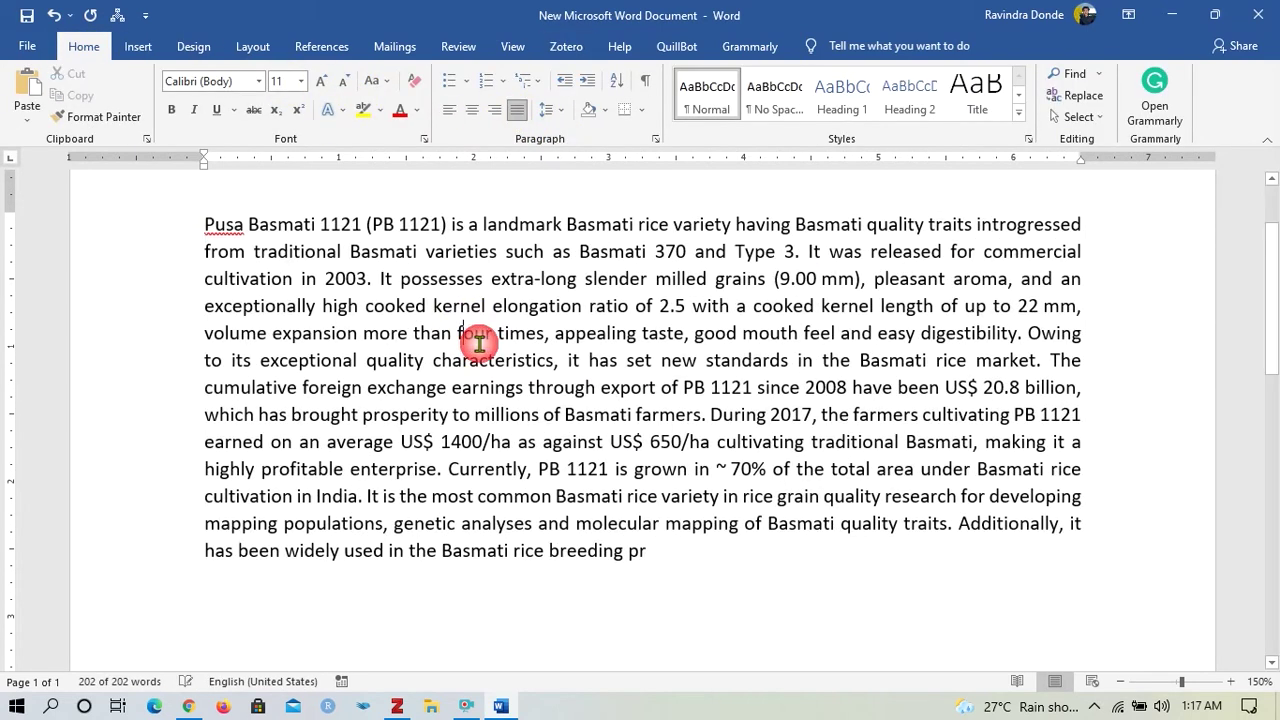
pyautogui.click(367, 281)
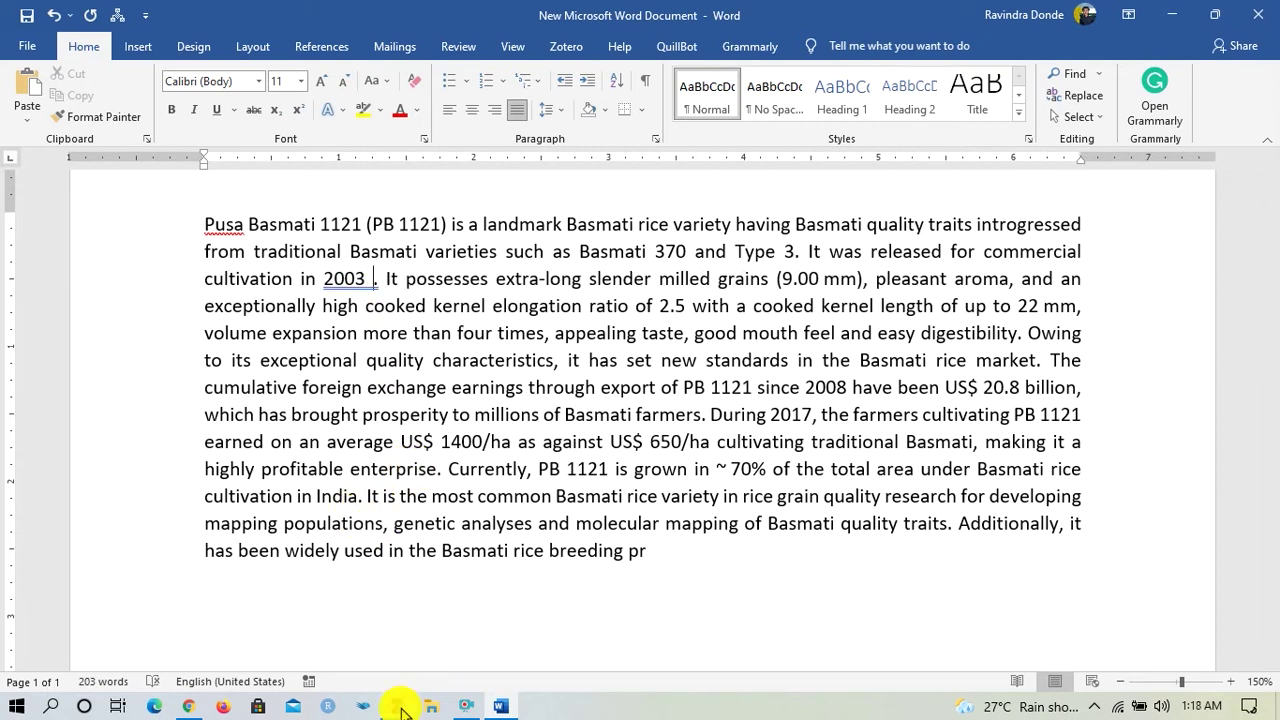
pyautogui.moveTo(401, 705)
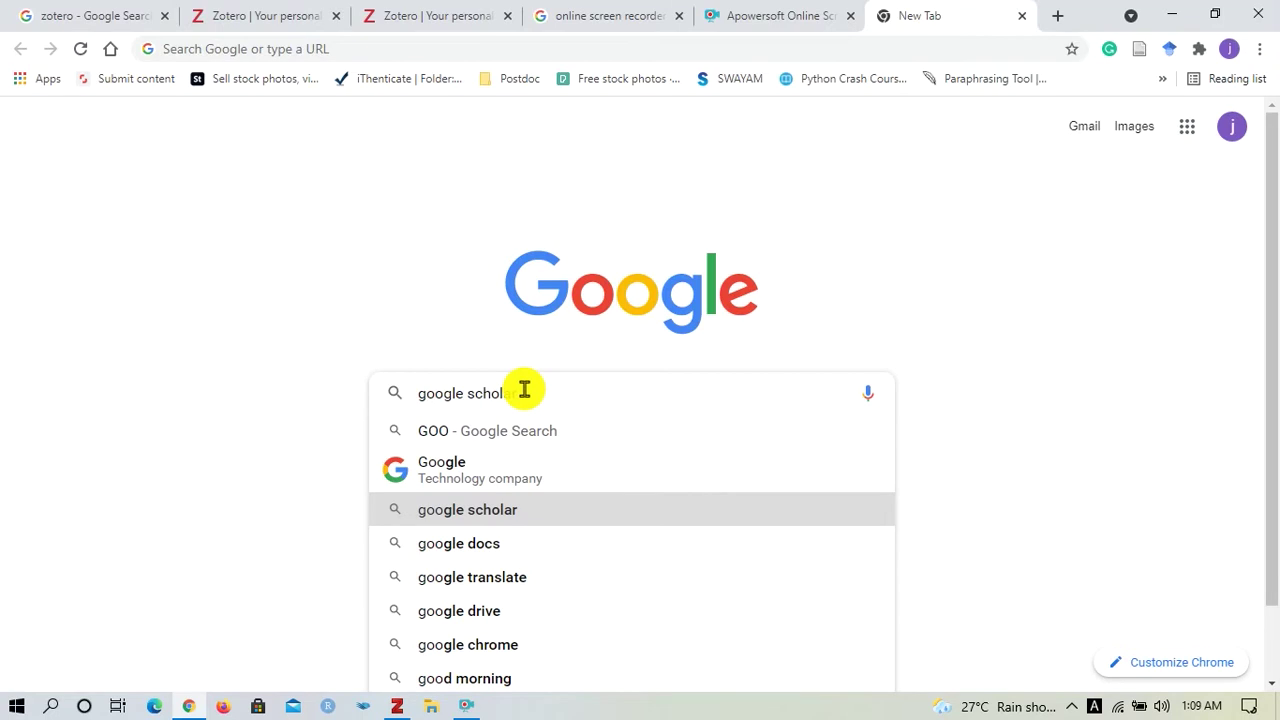
# Search Google for "google scholar" and replace that query with a search for "RICE SAINTED VARIETY".
pyautogui.press('Return')
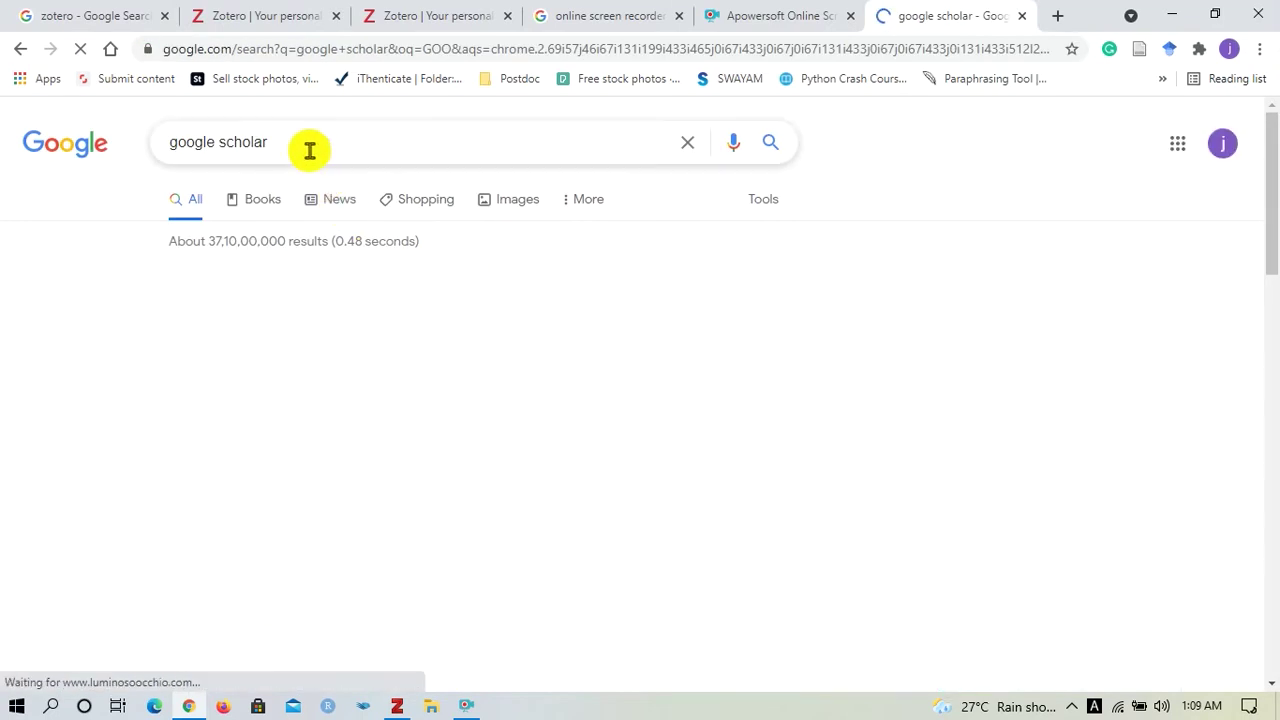
pyautogui.moveTo(305, 142); pyautogui.dragTo(18, 155)
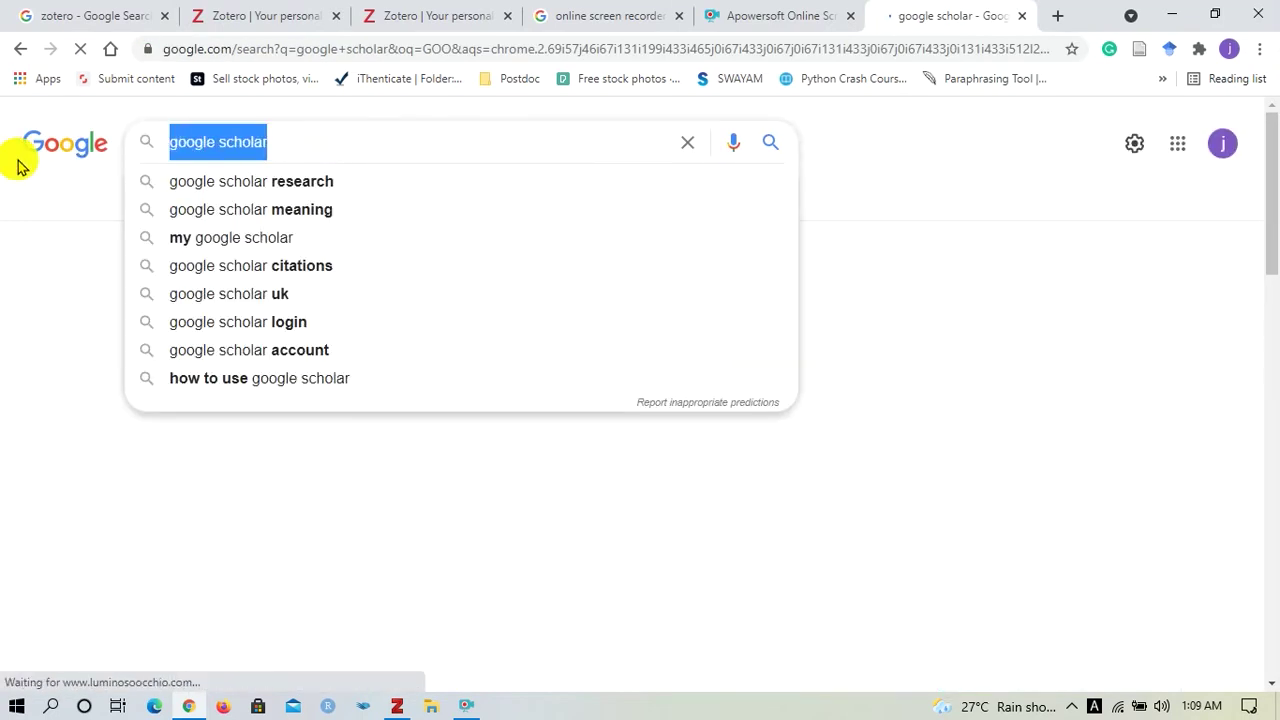
pyautogui.write('R')
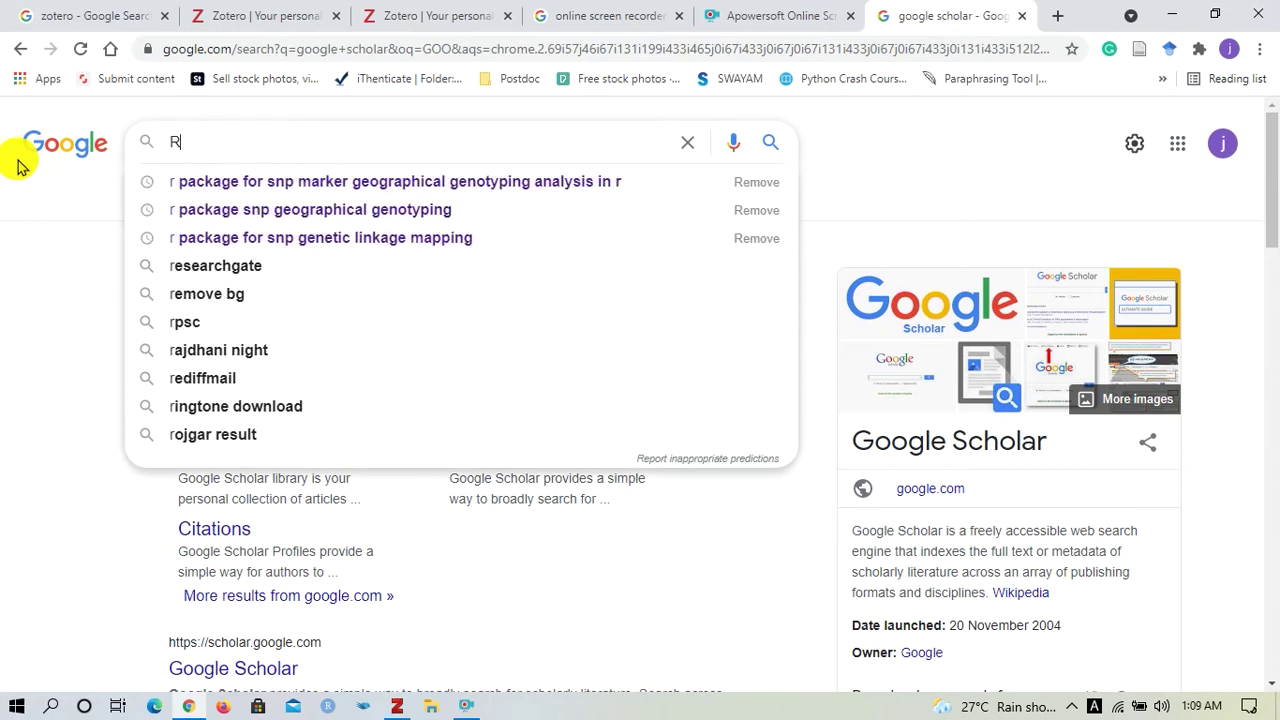
pyautogui.write('ICE SAI')
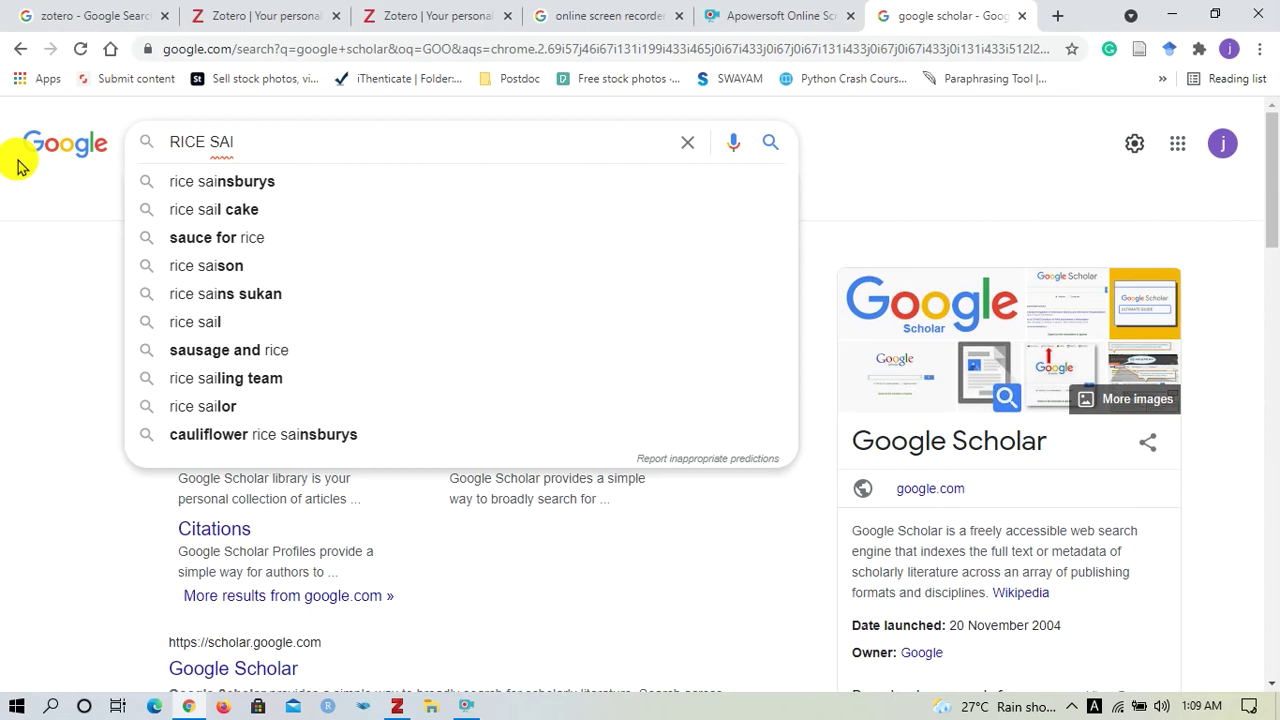
pyautogui.write('NTED ')
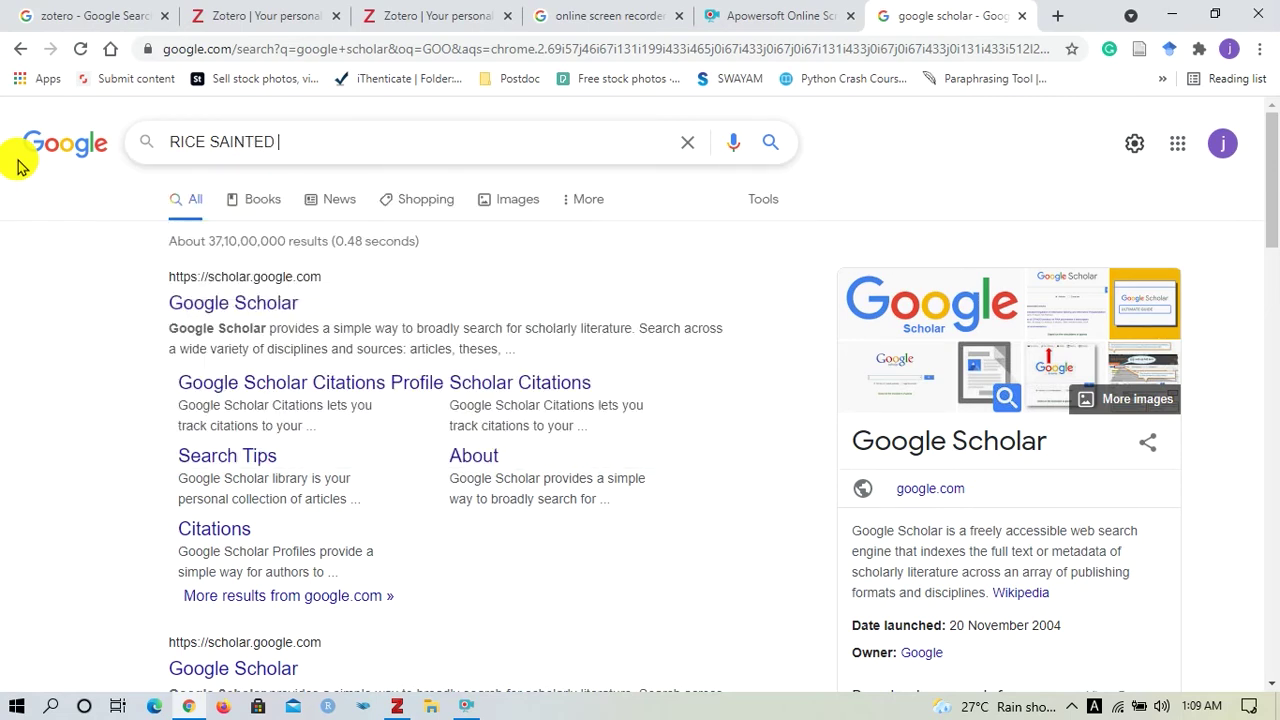
pyautogui.write('VAR')
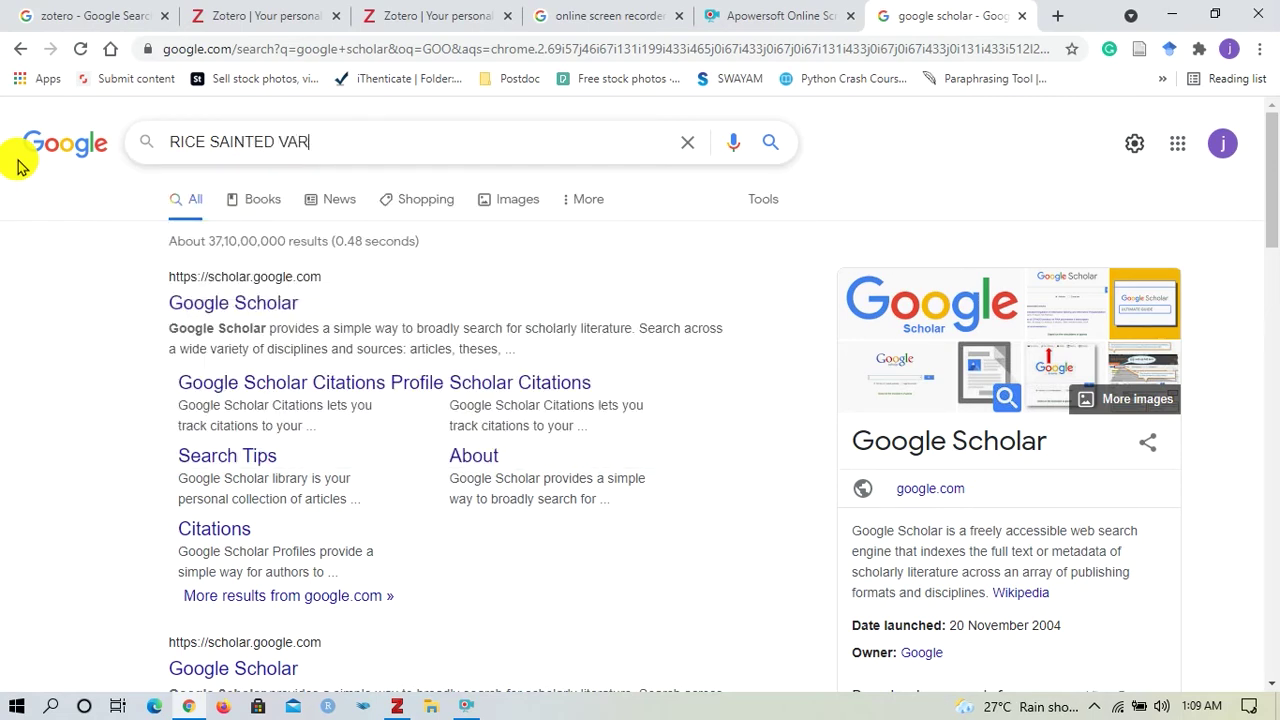
pyautogui.write('IETY')
pyautogui.press('Return')
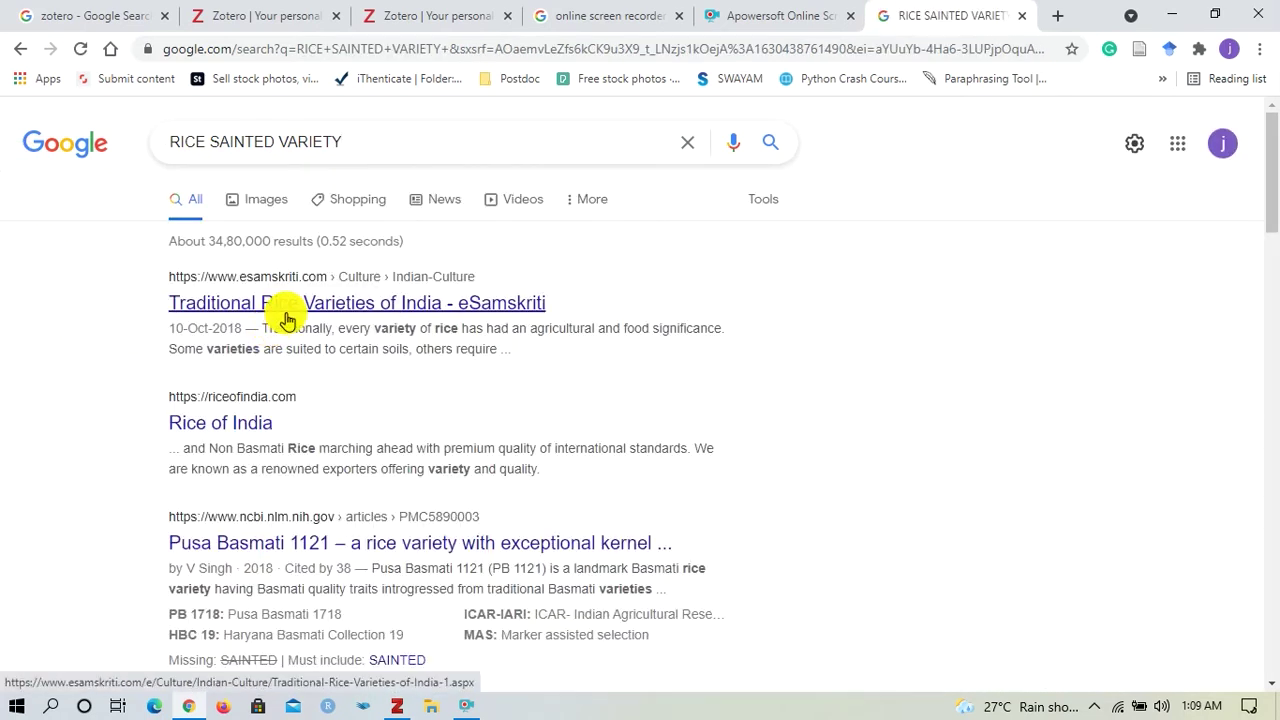
# Open the NCBI article on Pusa Basmati 1121 from the search results and save it to Zotero's NEW LIBRARY collection.
pyautogui.scroll(-2, 285, 318)
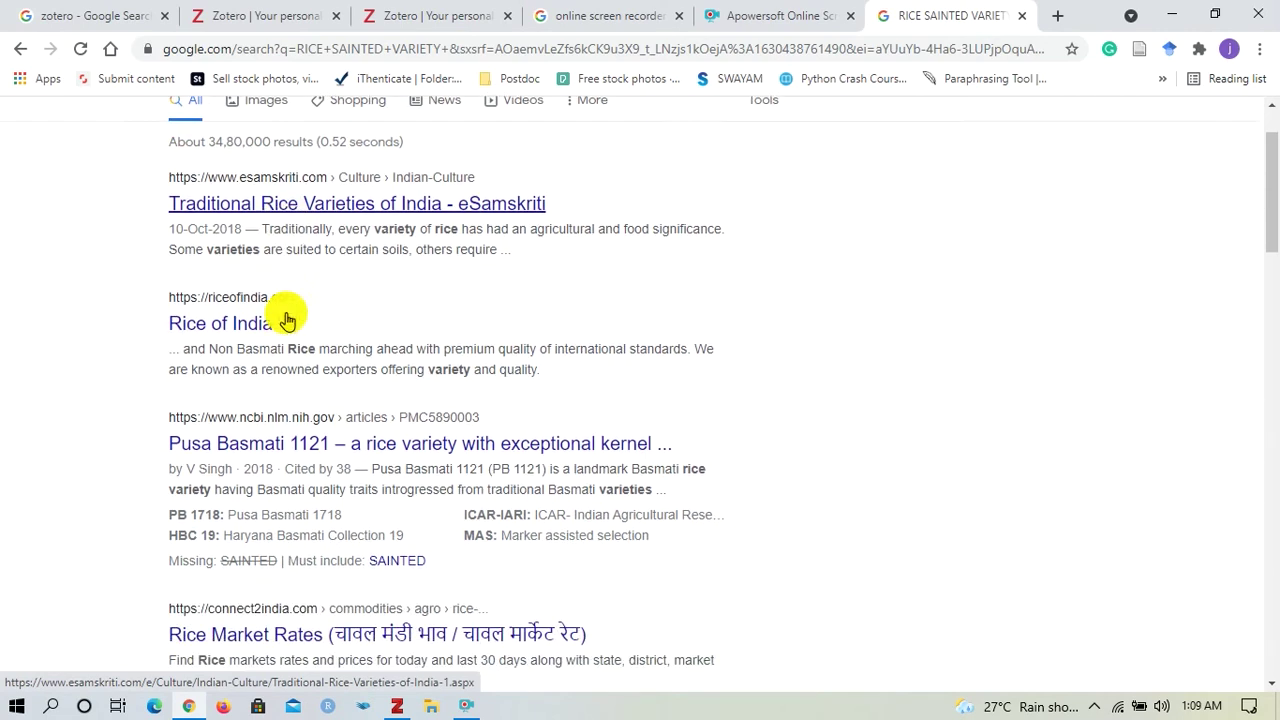
pyautogui.click(285, 360)
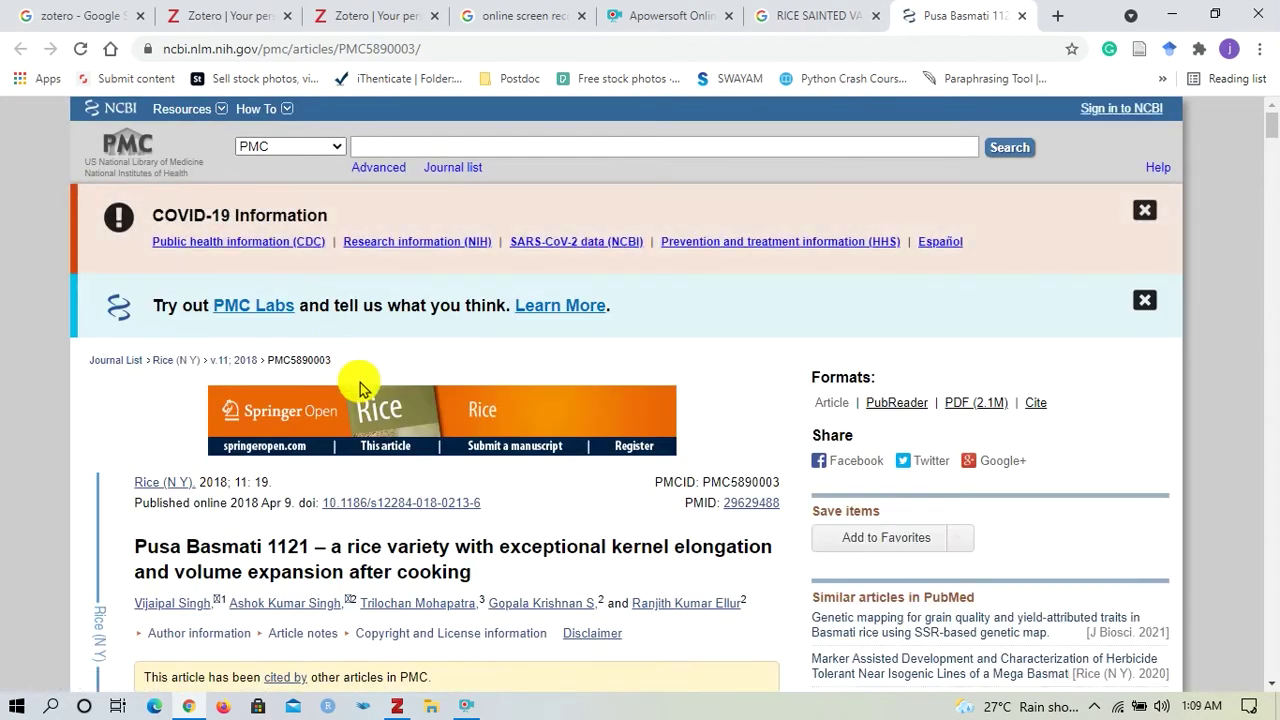
pyautogui.scroll(-3, 360, 382)
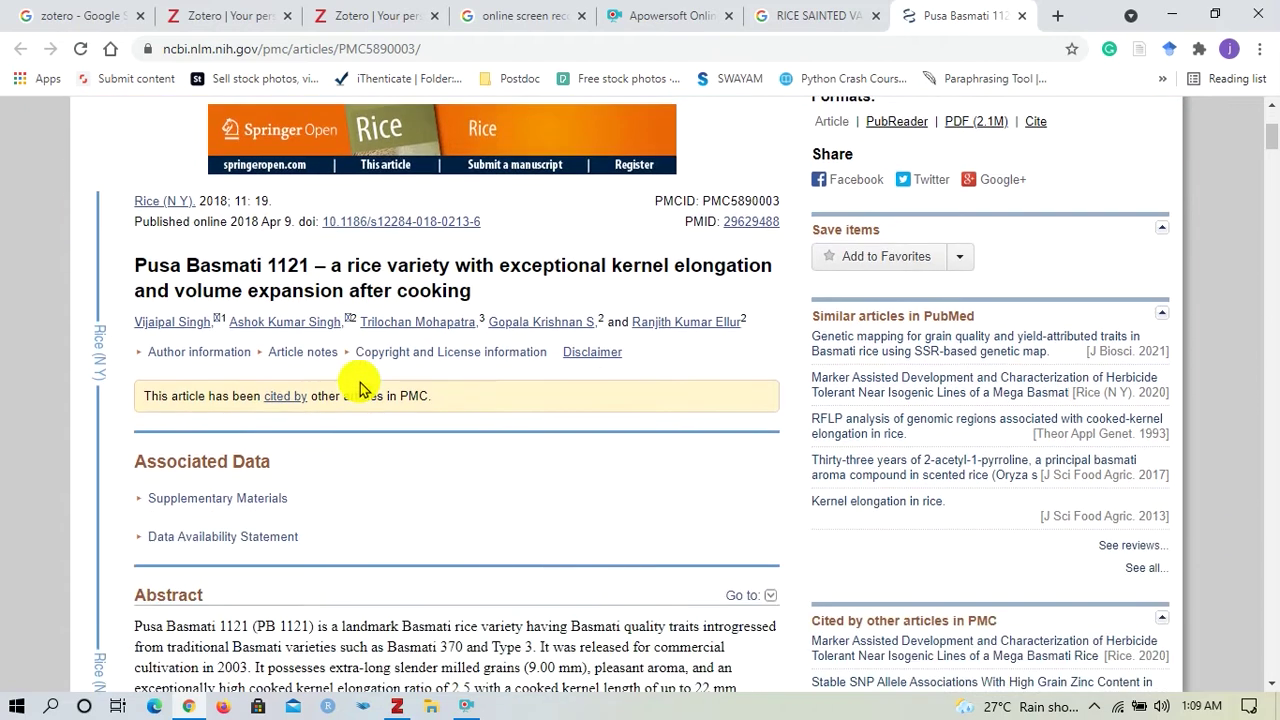
pyautogui.scroll(-1, 360, 385)
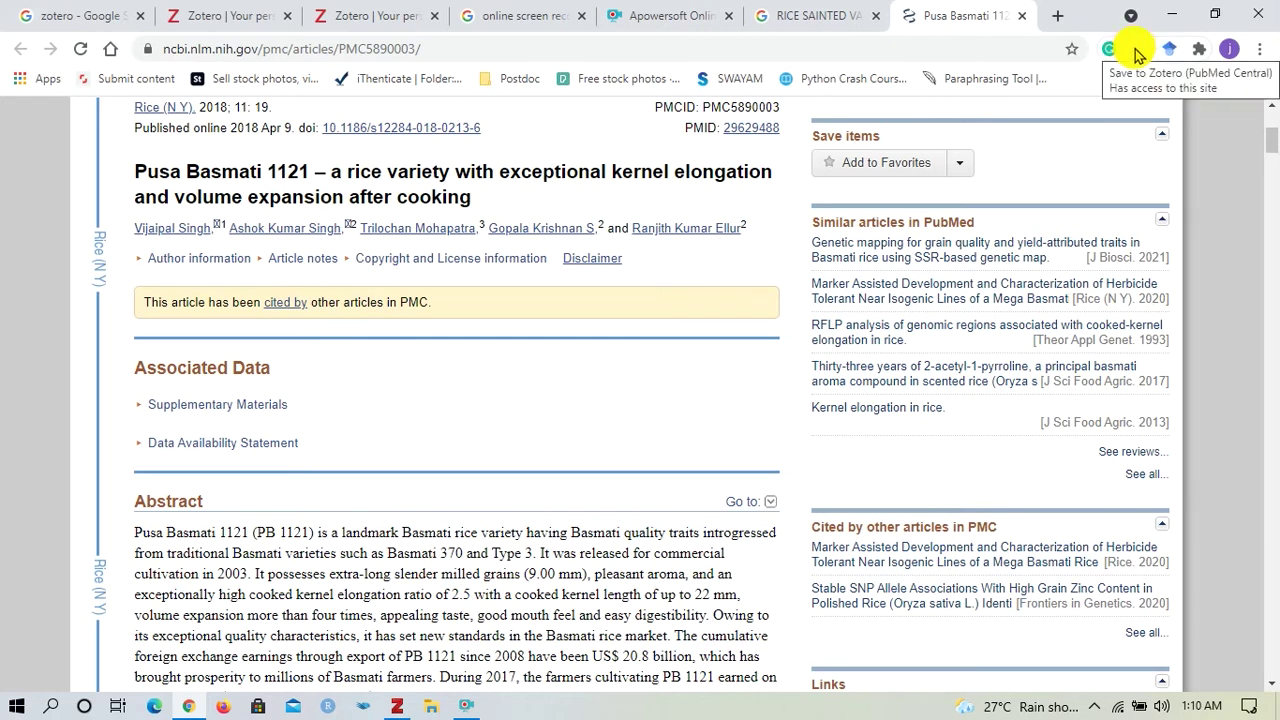
pyautogui.click(1137, 55)
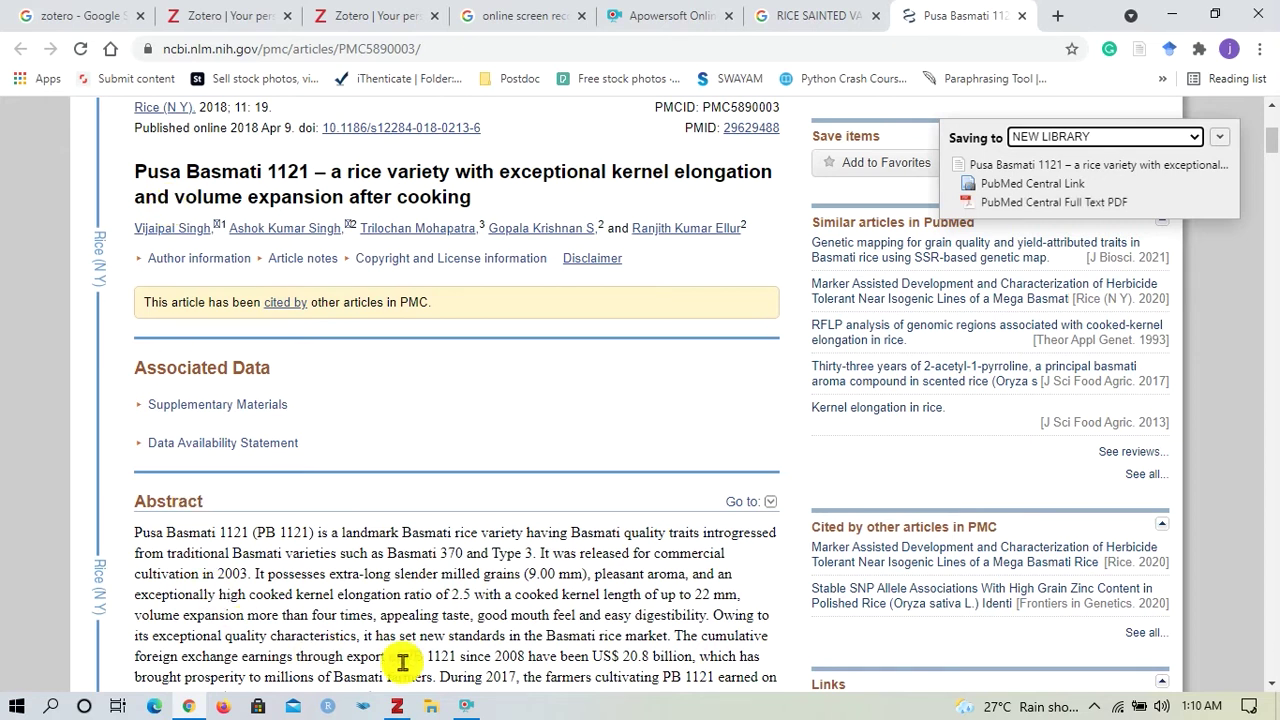
# Switch to Zotero and expand the saved Pusa Basmati 1121 item in NEW LIBRARY to view its attachments.
pyautogui.click(397, 706)
pyautogui.click(317, 100)
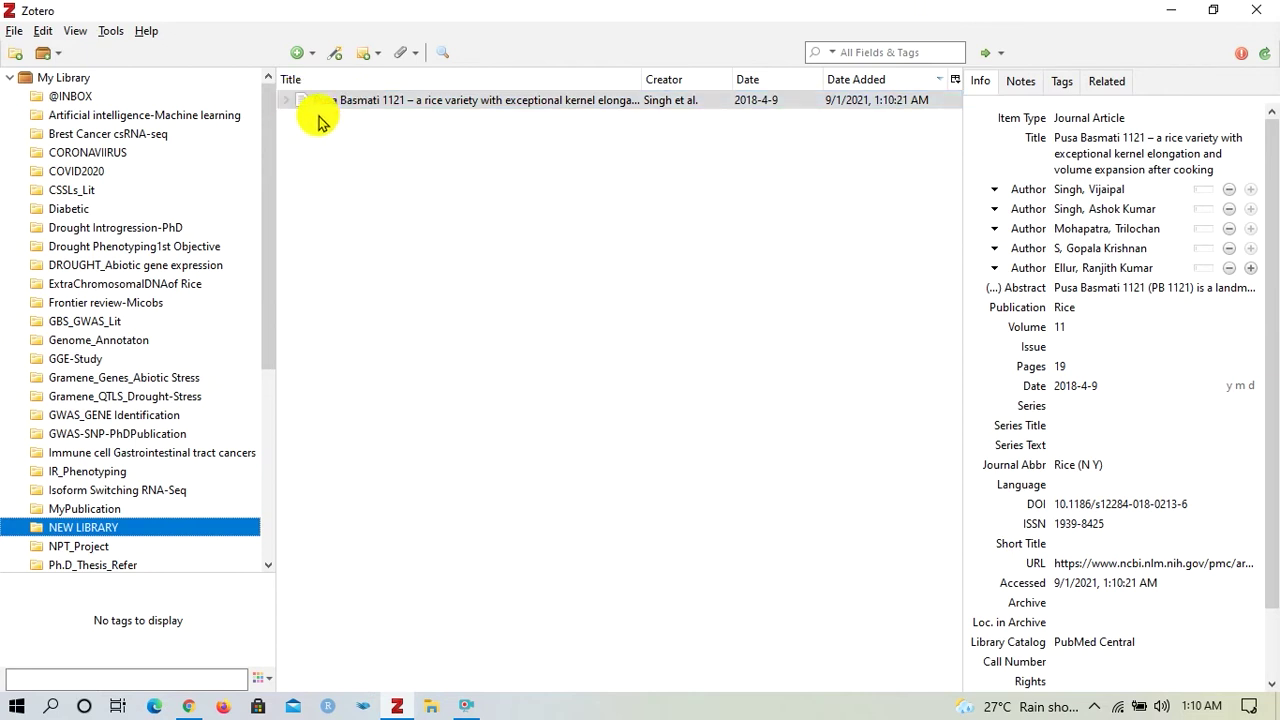
pyautogui.click(287, 105)
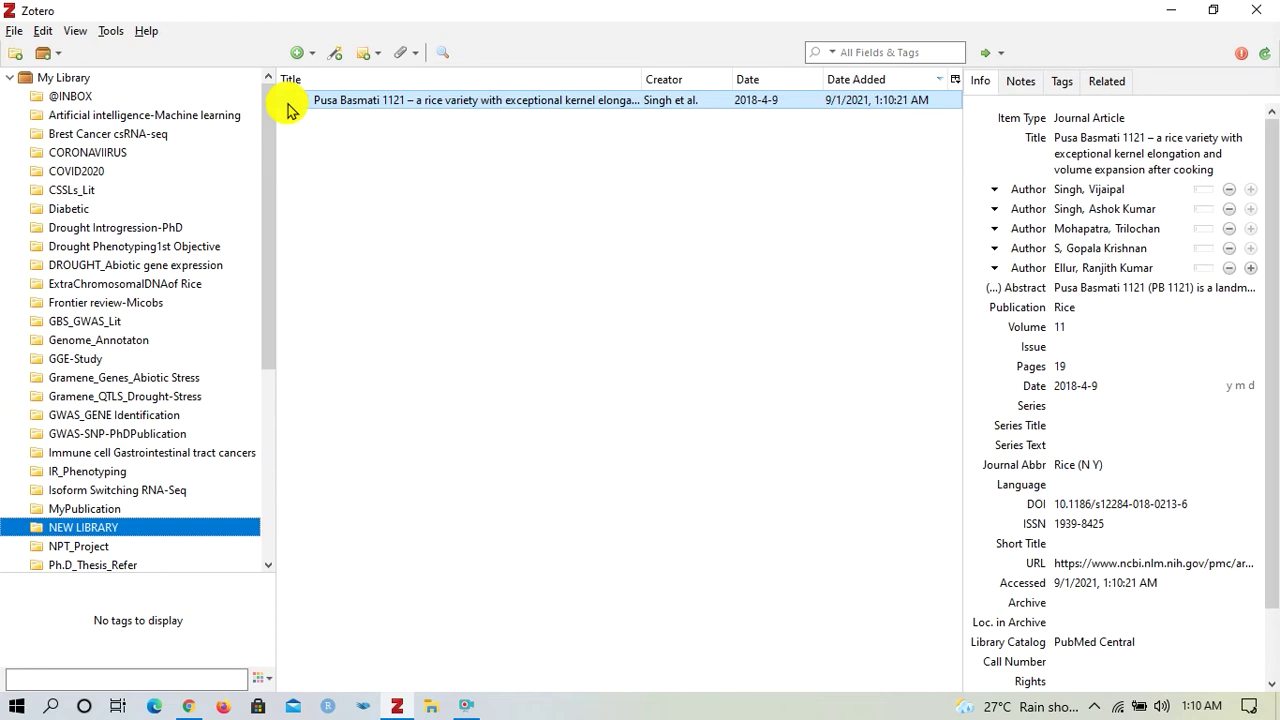
pyautogui.click(286, 101)
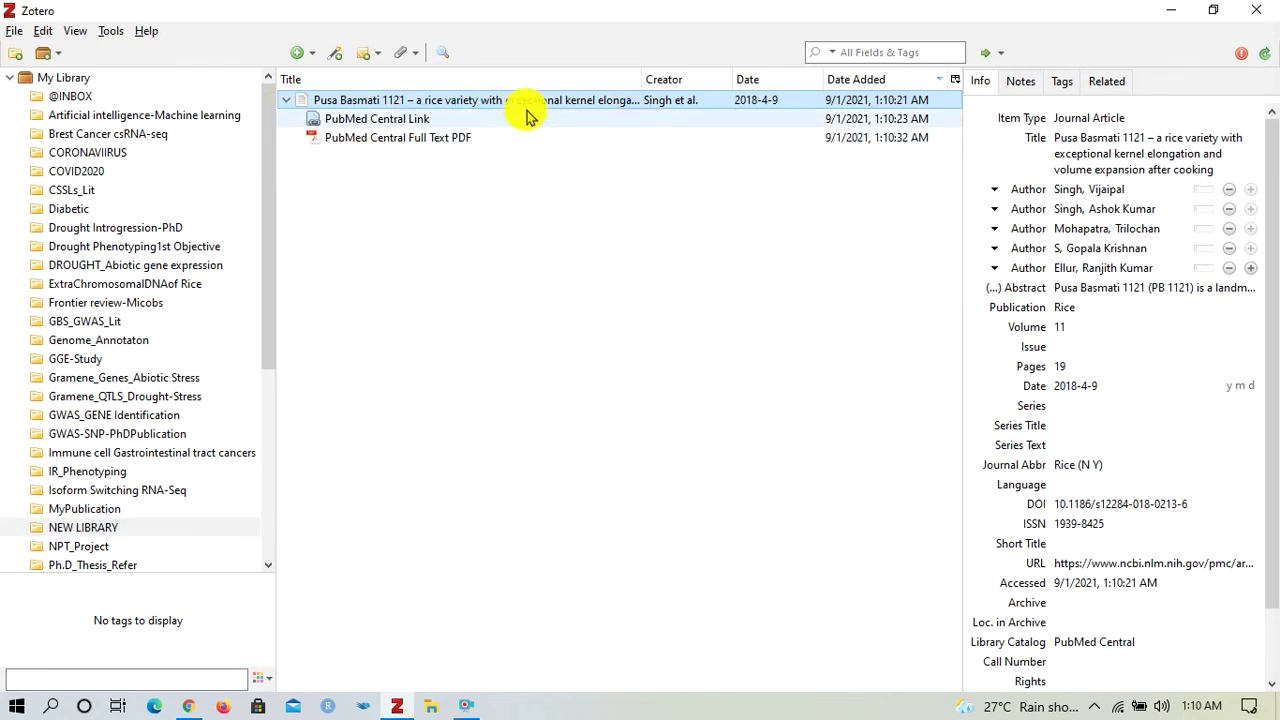
# Look over the author and page details of the saved Pusa Basmati 1121 article.
pyautogui.click(1092, 268)
pyautogui.click(851, 366)
pyautogui.click(1105, 366)
pyautogui.press('Return')
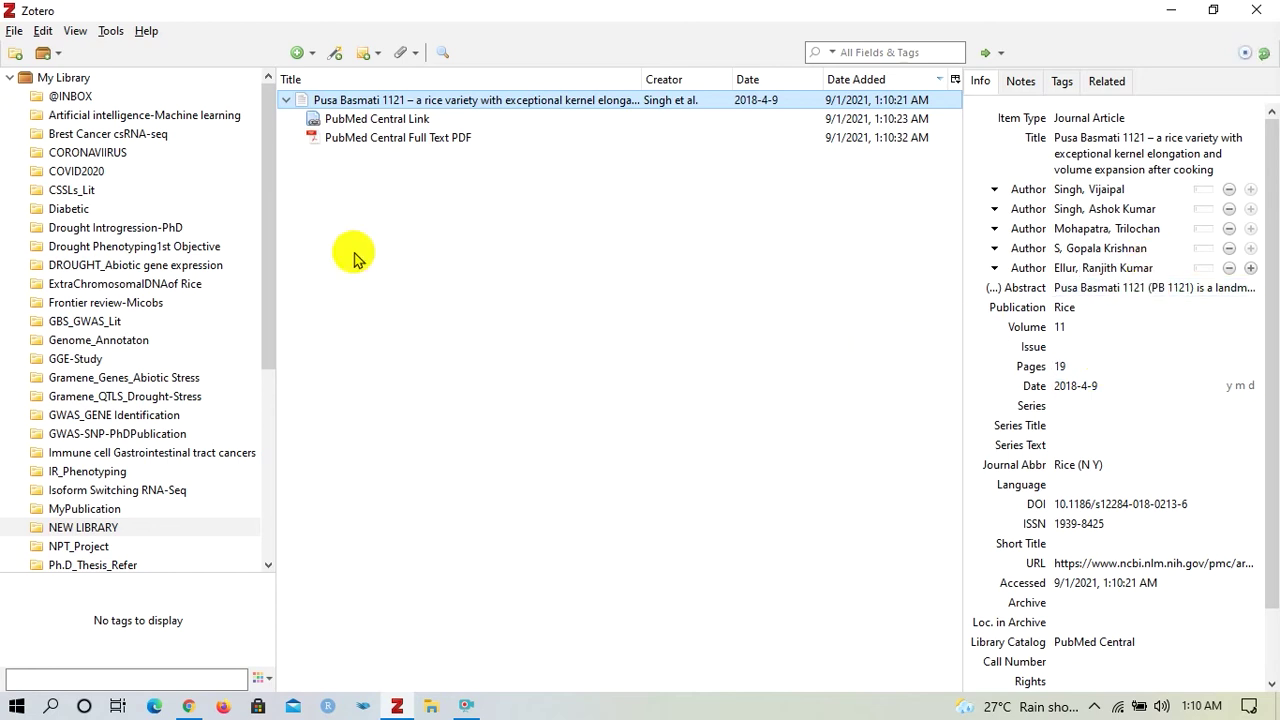
# Open the article's PubMed Central Full Text PDF attachment and maximize the PDF window.
pyautogui.click(362, 140)
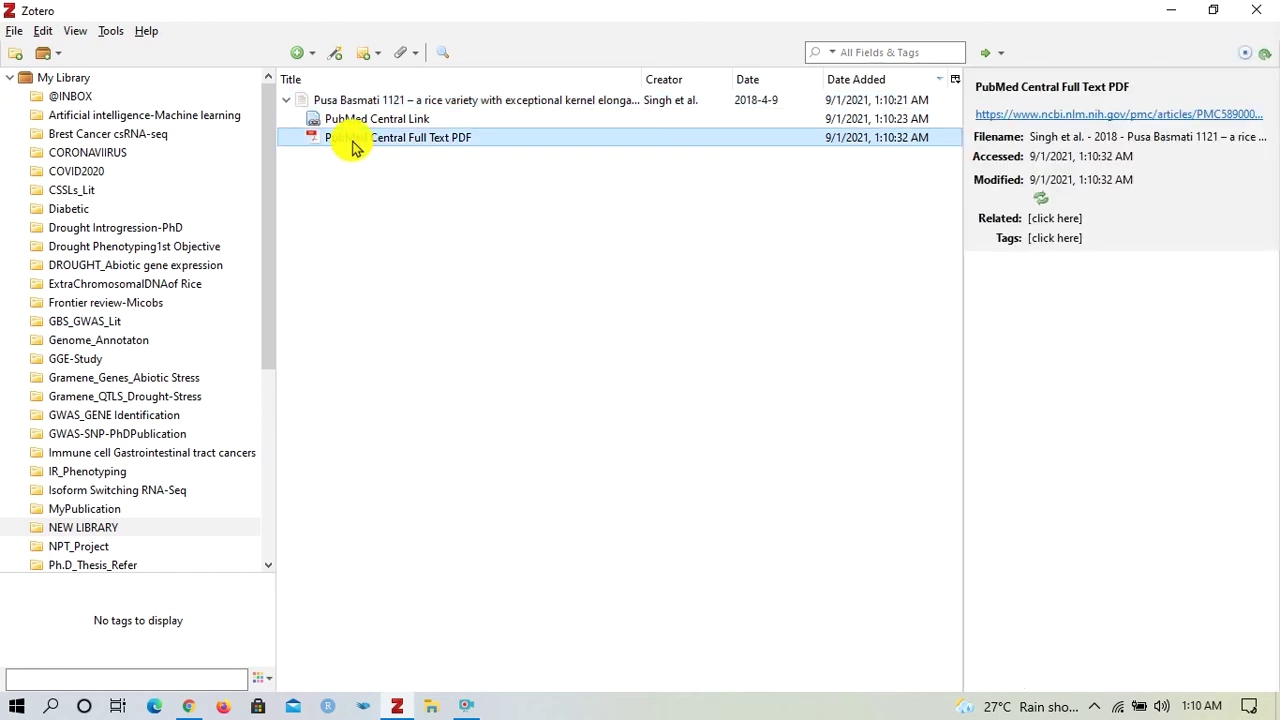
pyautogui.click(346, 137)
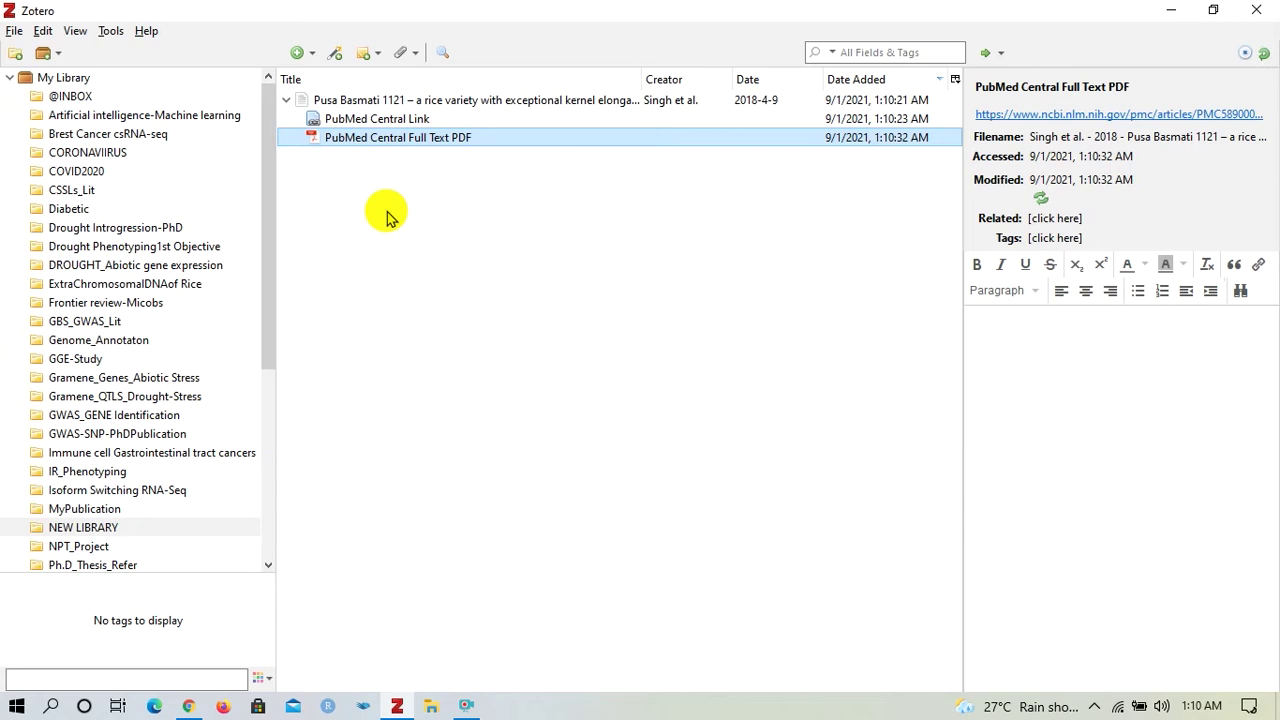
pyautogui.press('Return')
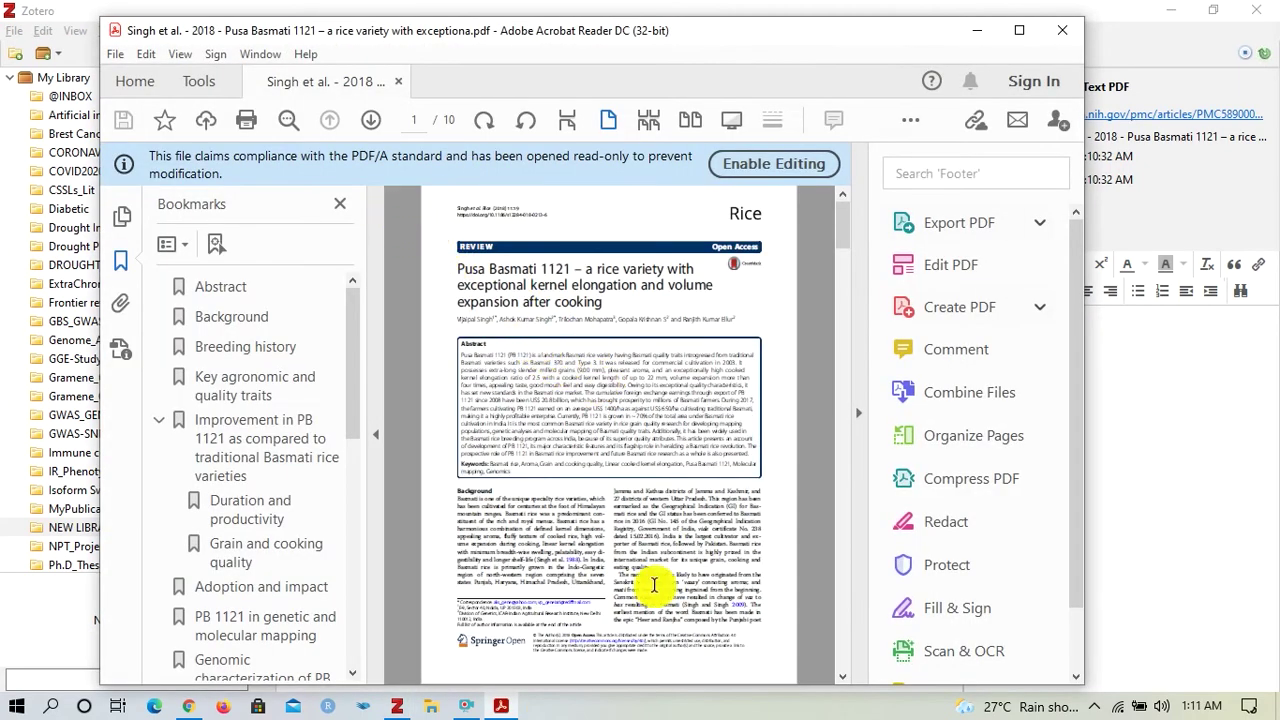
pyautogui.click(1016, 38)
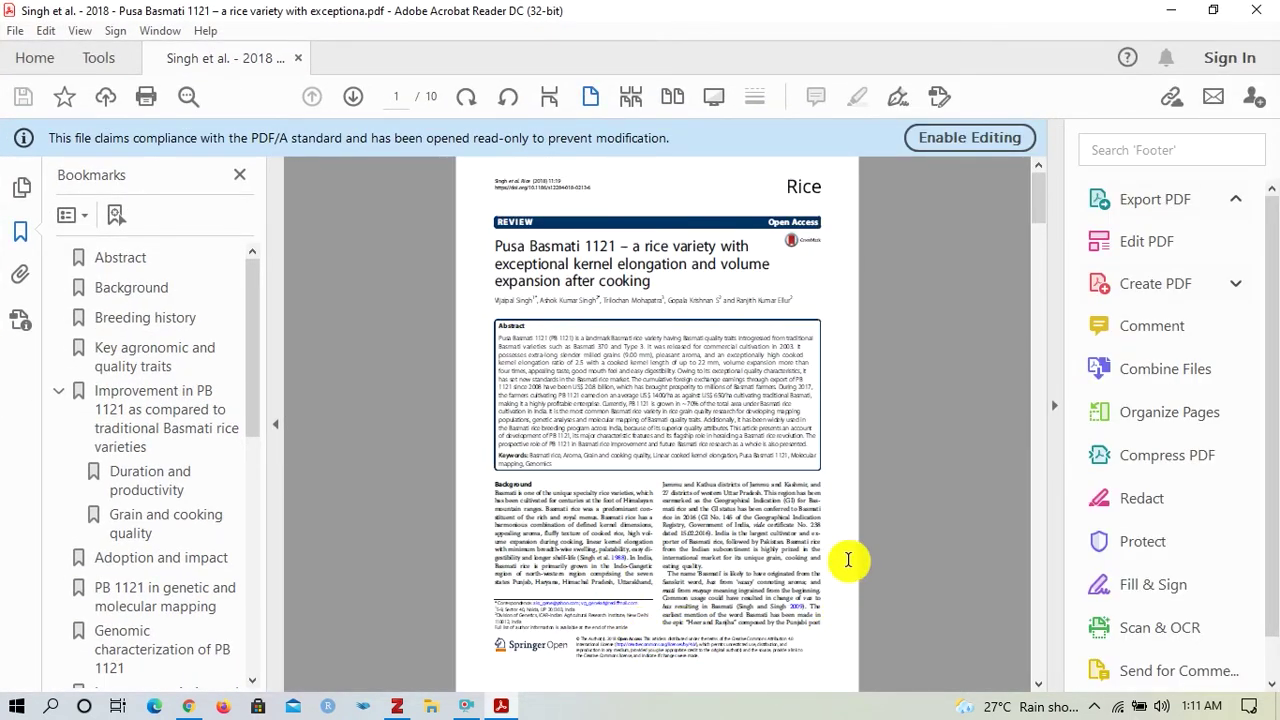
# Skim the article PDF in read mode, return to its first page and close the PDF.
pyautogui.scroll(-10, 806, 525)
pyautogui.moveTo(790, 645)
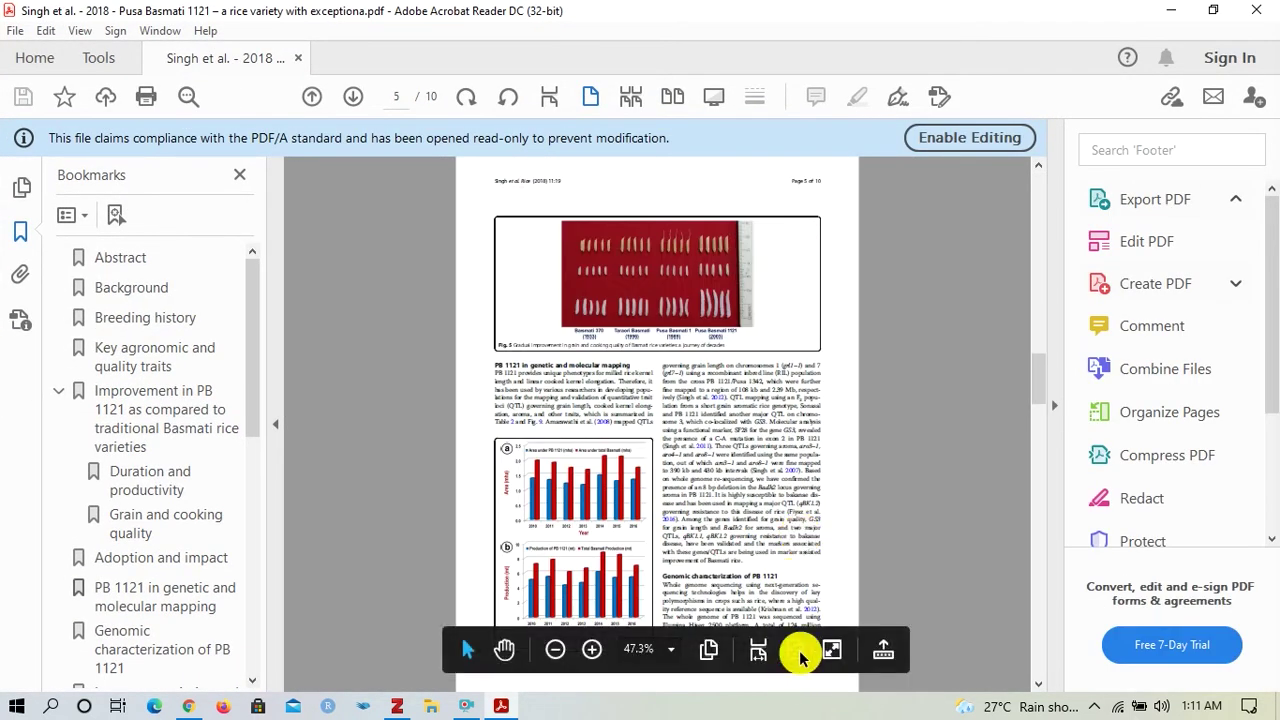
pyautogui.click(832, 650)
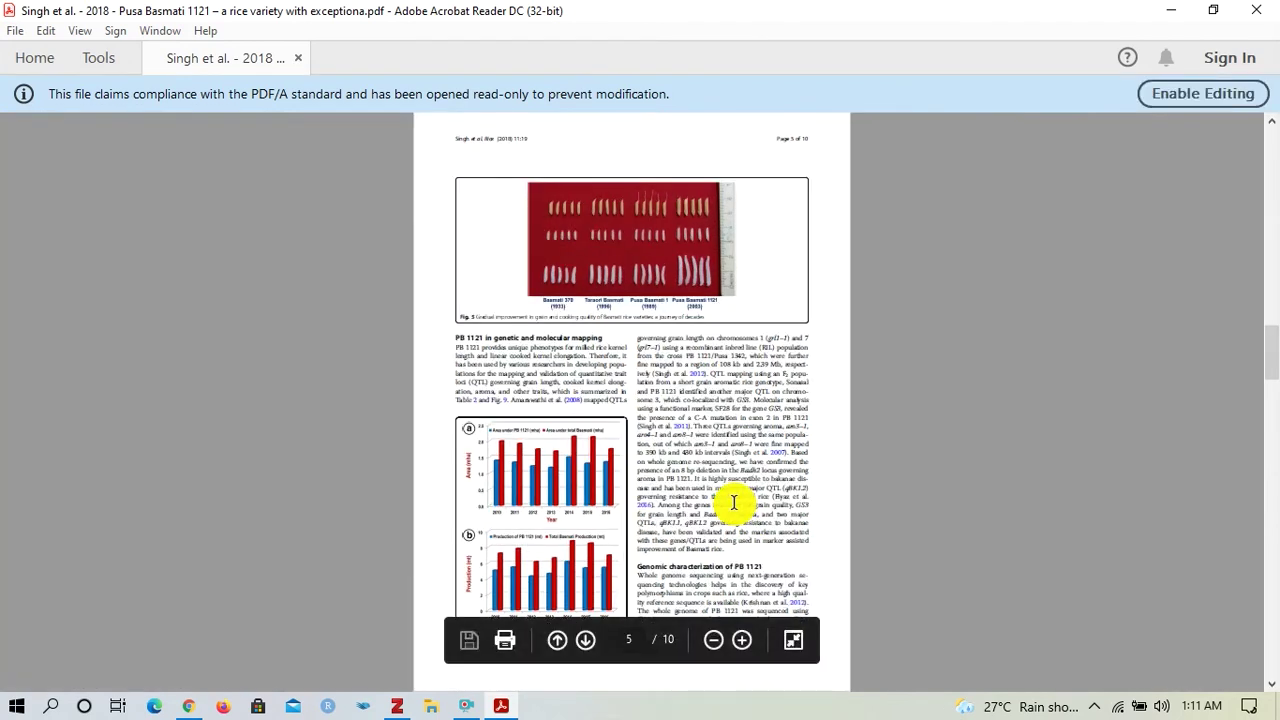
pyautogui.scroll(-10, 725, 505)
pyautogui.scroll(12, 712, 505)
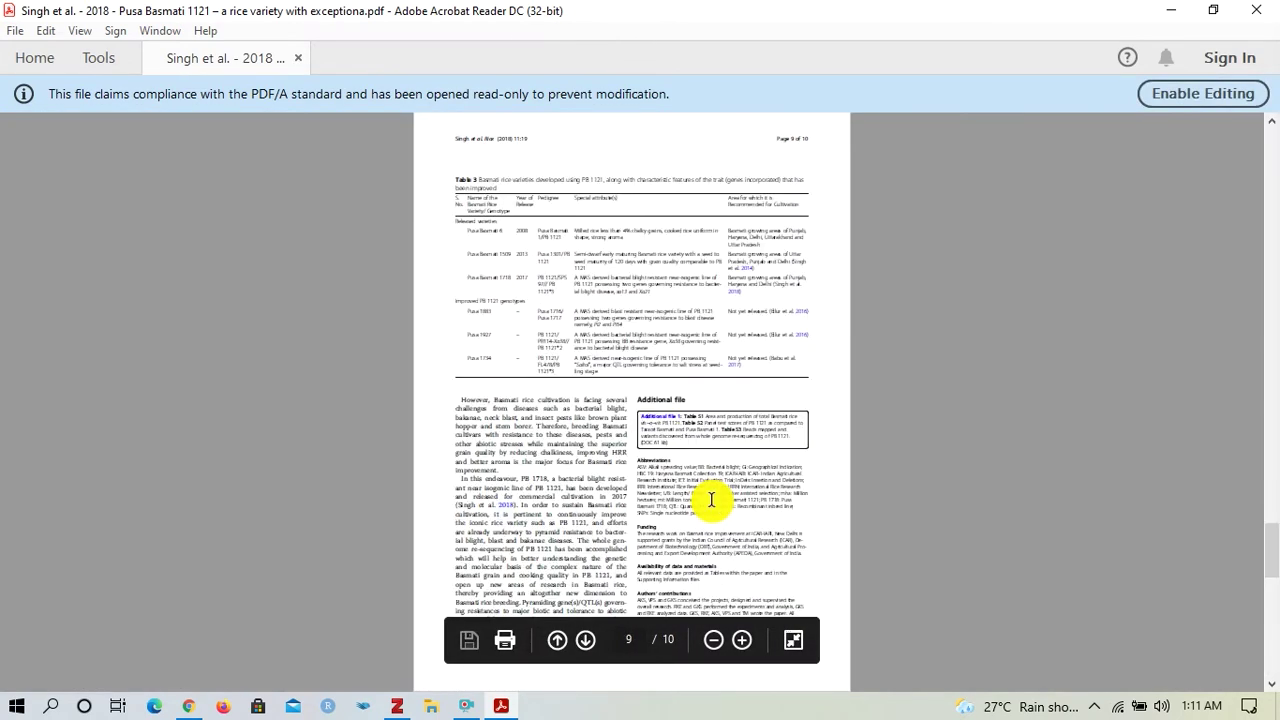
pyautogui.scroll(6, 711, 500)
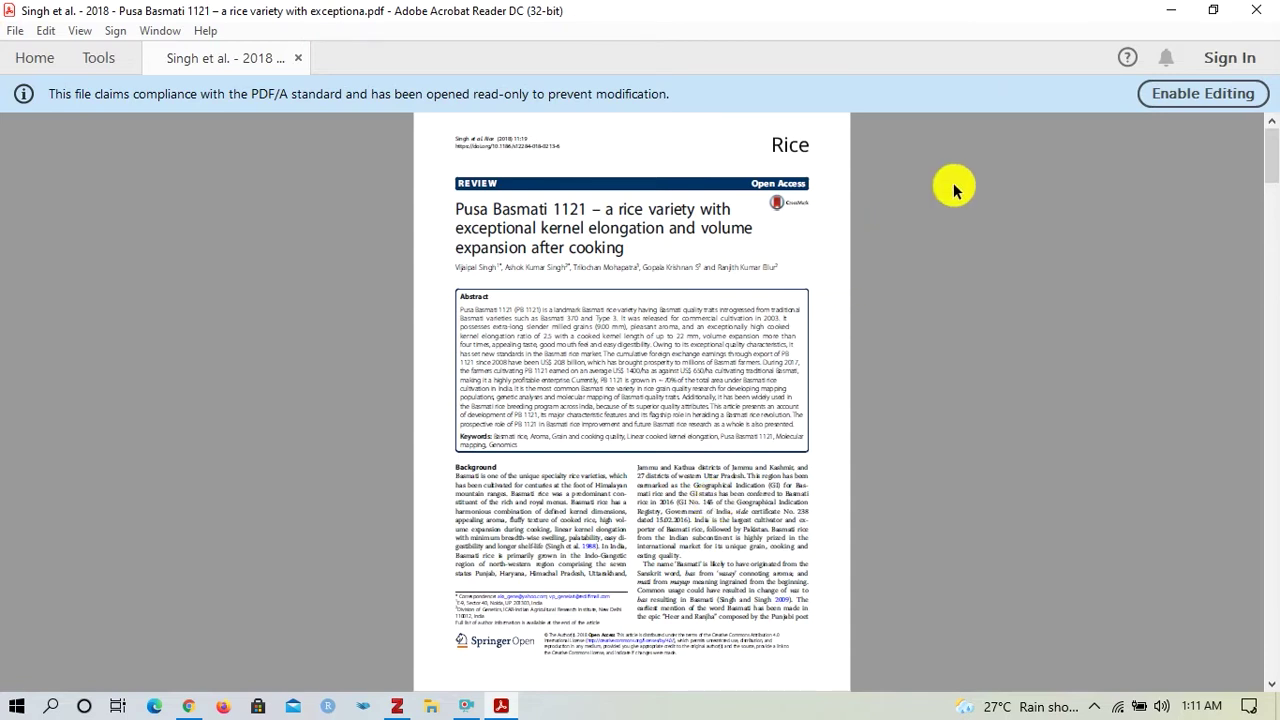
pyautogui.click(1256, 10)
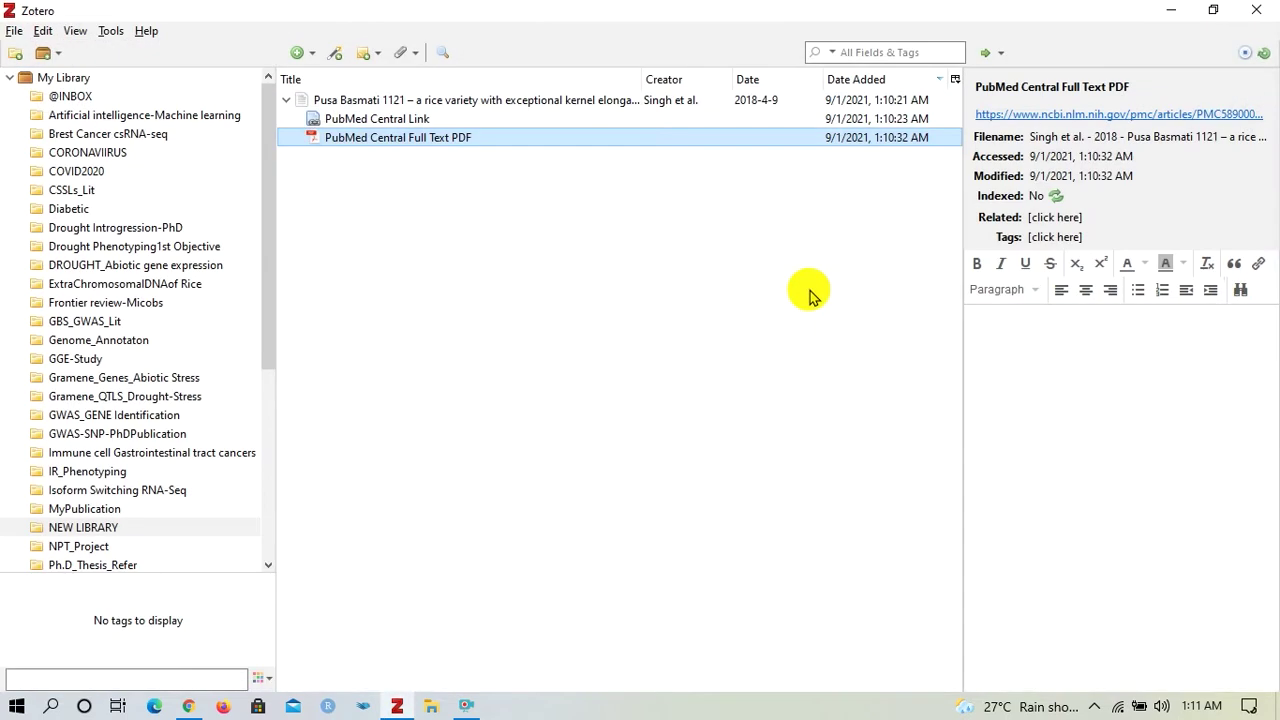
# Minimize Zotero, switch back to it from Word and collapse the Pusa Basmati 1121 item.
pyautogui.click(1172, 9)
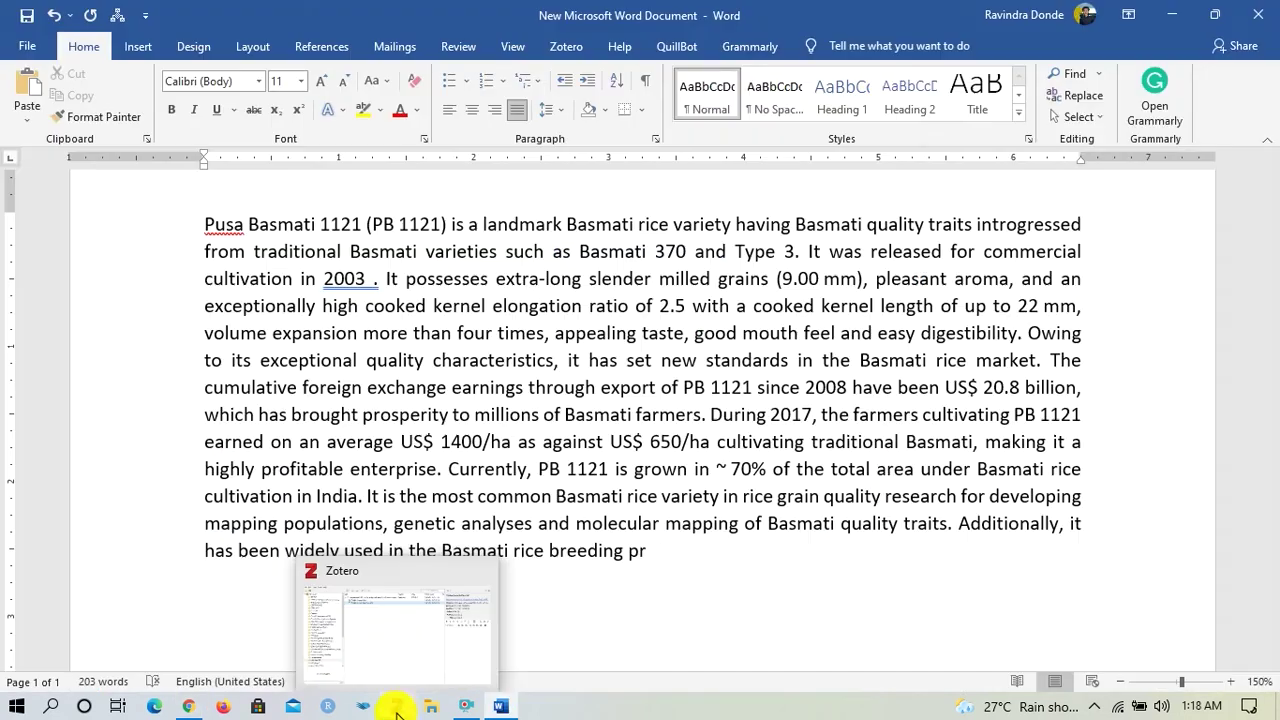
pyautogui.click(397, 706)
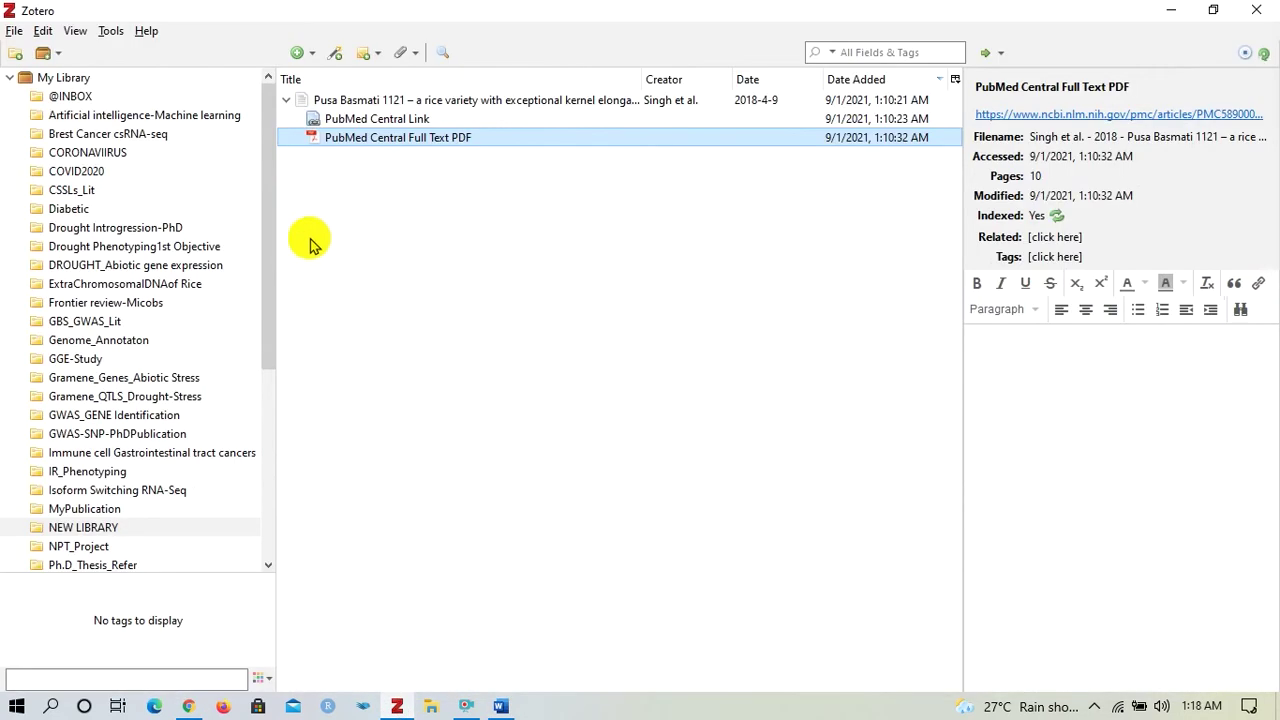
pyautogui.click(286, 100)
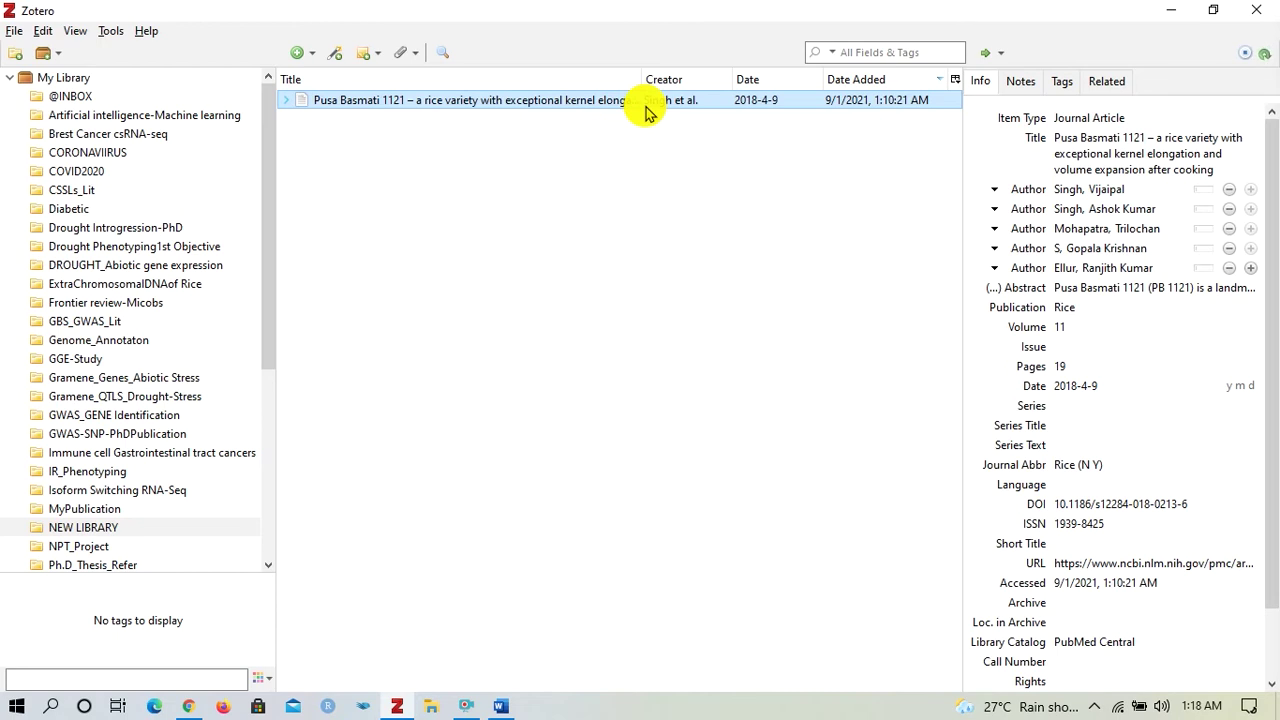
# Examine the title and author fields in the article's item details without changing them.
pyautogui.click(1062, 142)
pyautogui.press('Escape')
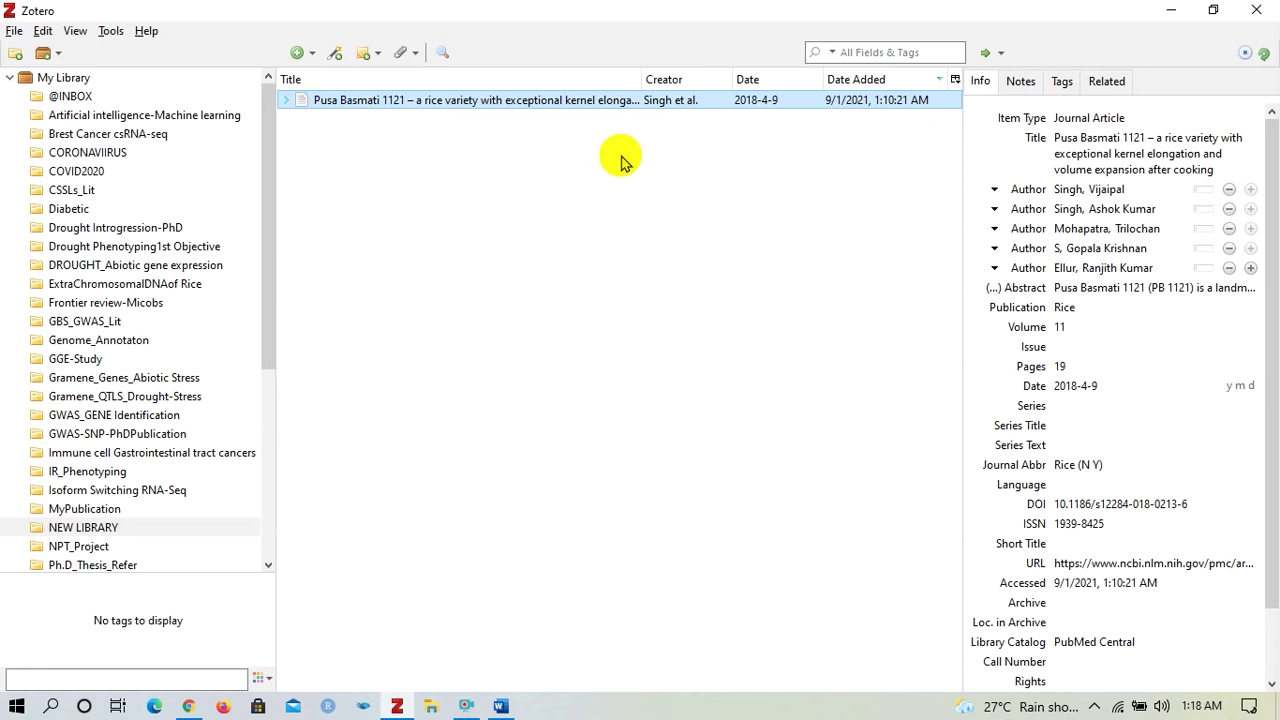
pyautogui.click(1080, 150)
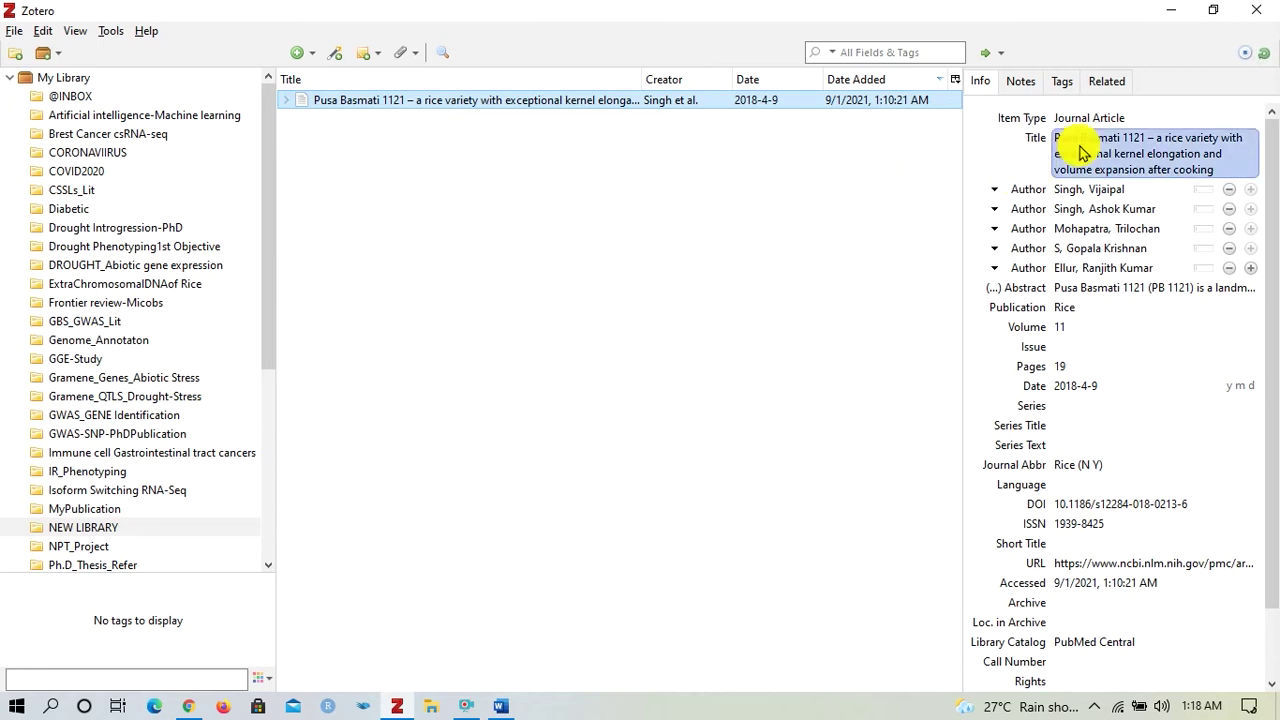
pyautogui.press('Escape')
pyautogui.click(1117, 212)
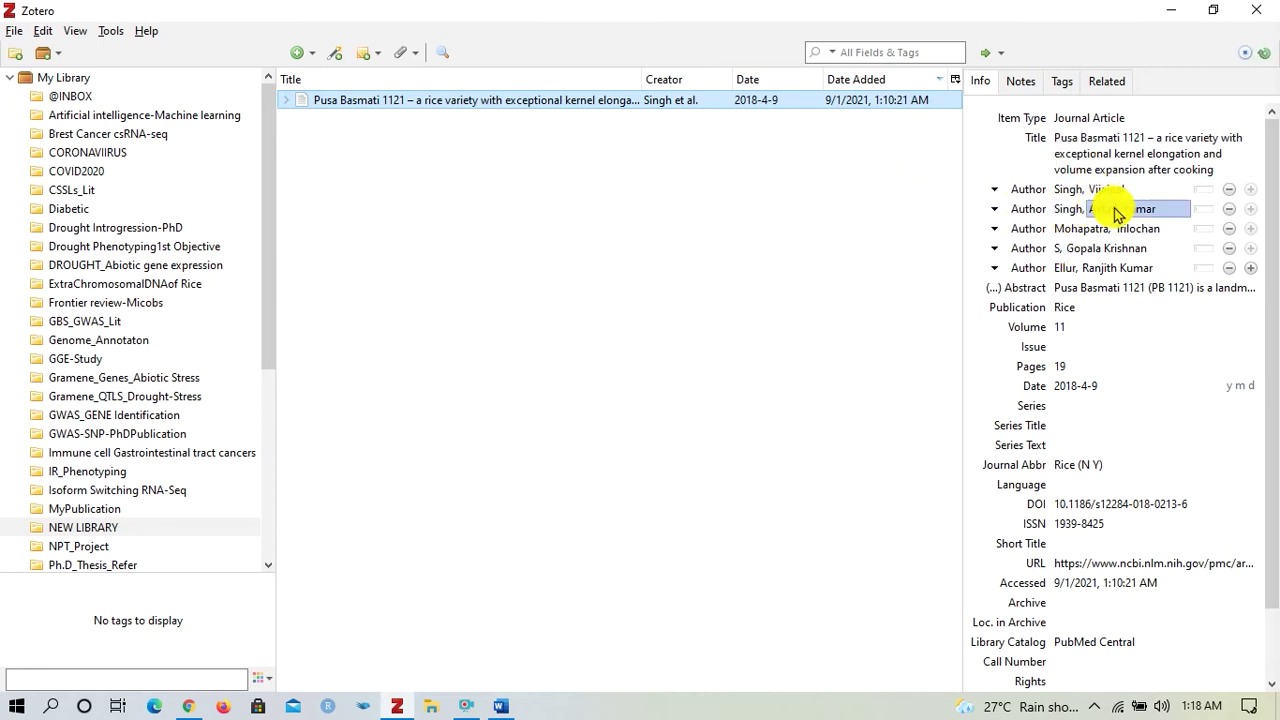
pyautogui.click(1100, 192)
pyautogui.click(1078, 192)
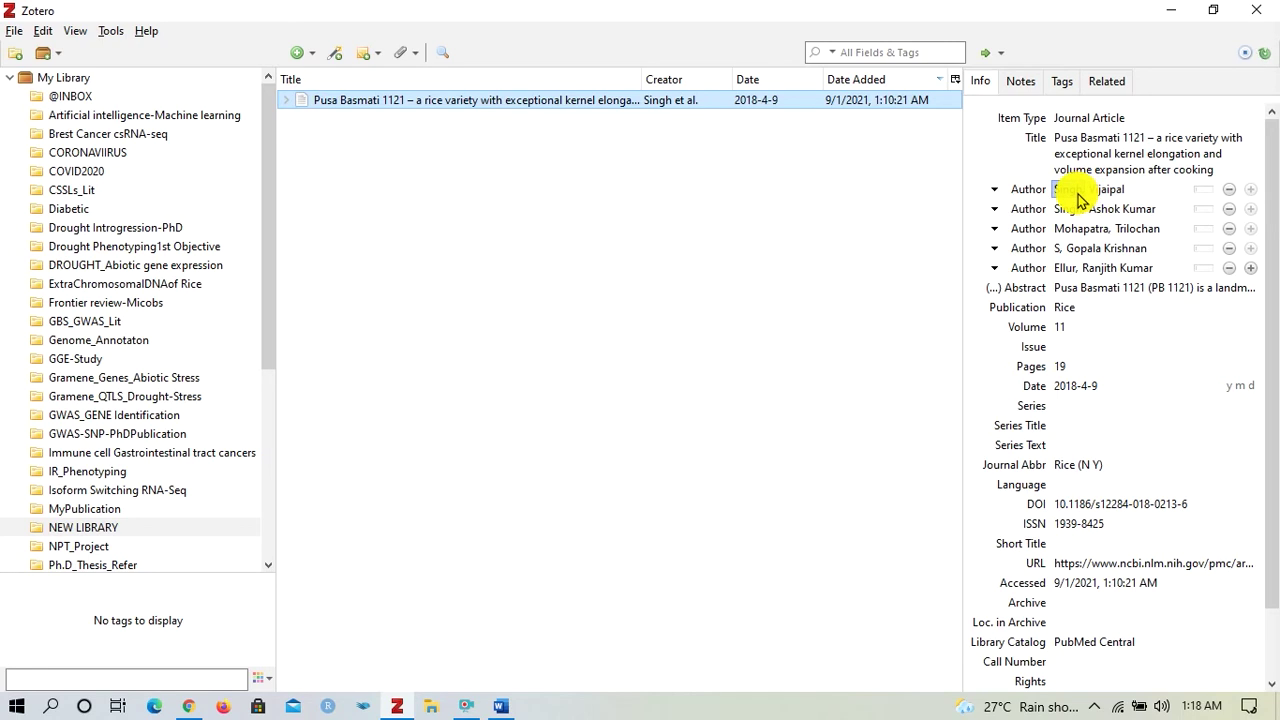
# Switch to Word, open the Zotero document preferences and look through the available citation styles.
pyautogui.click(508, 706)
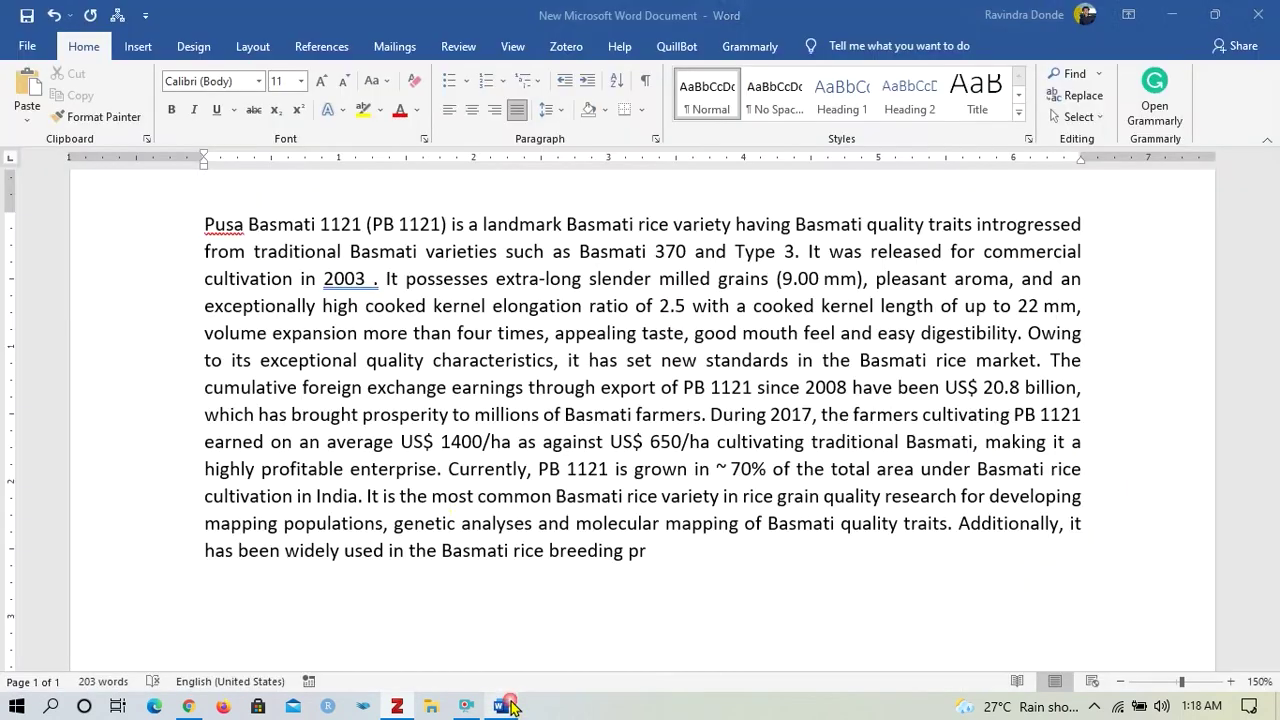
pyautogui.click(564, 46)
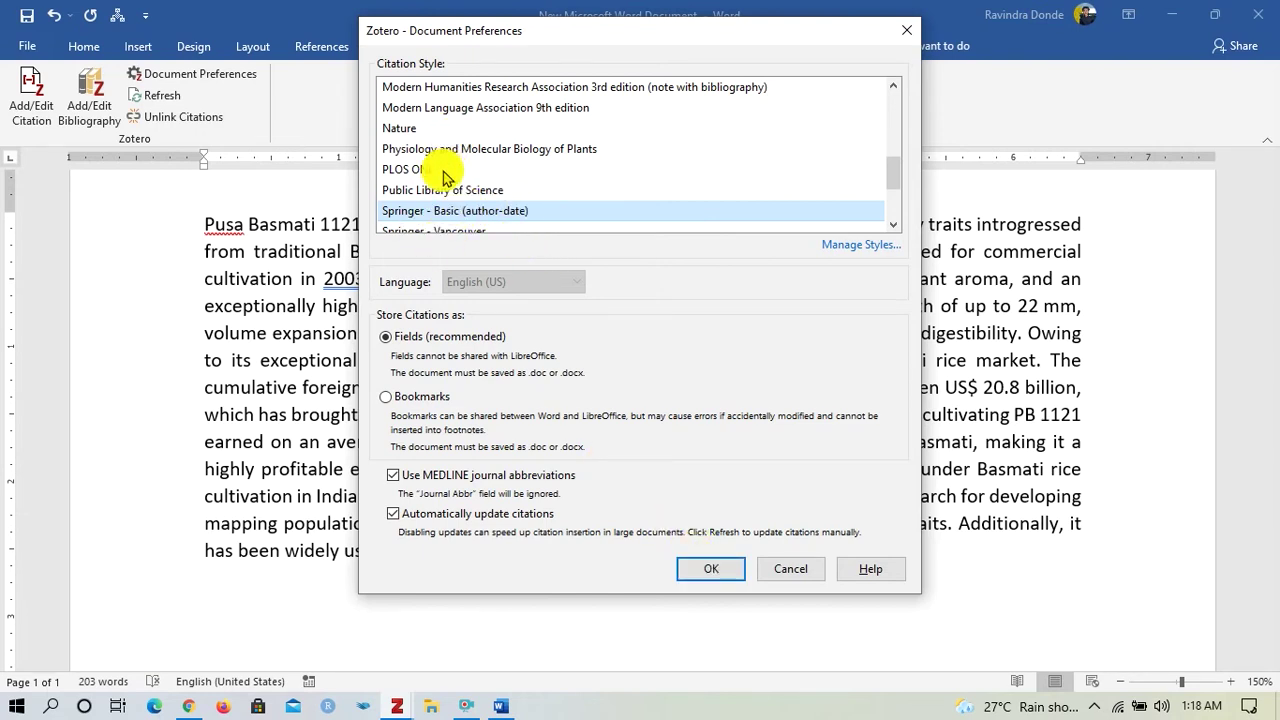
pyautogui.scroll(-2, 455, 165)
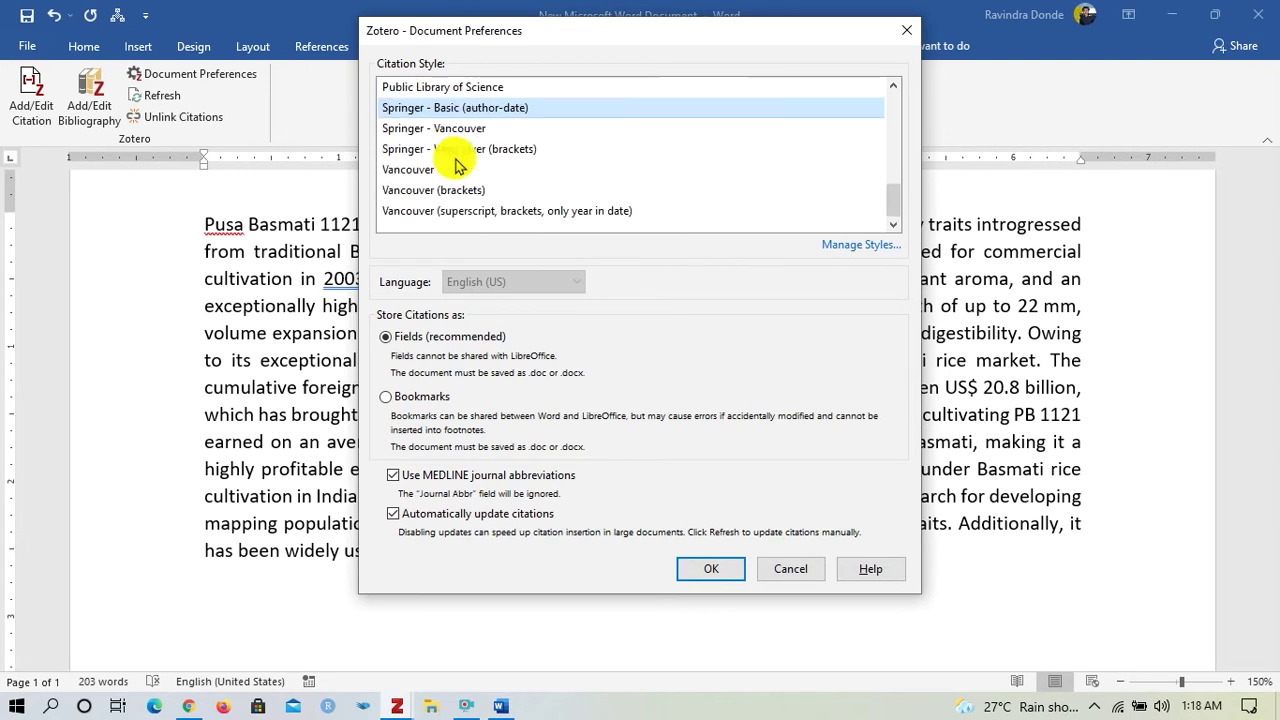
pyautogui.scroll(15, 455, 168)
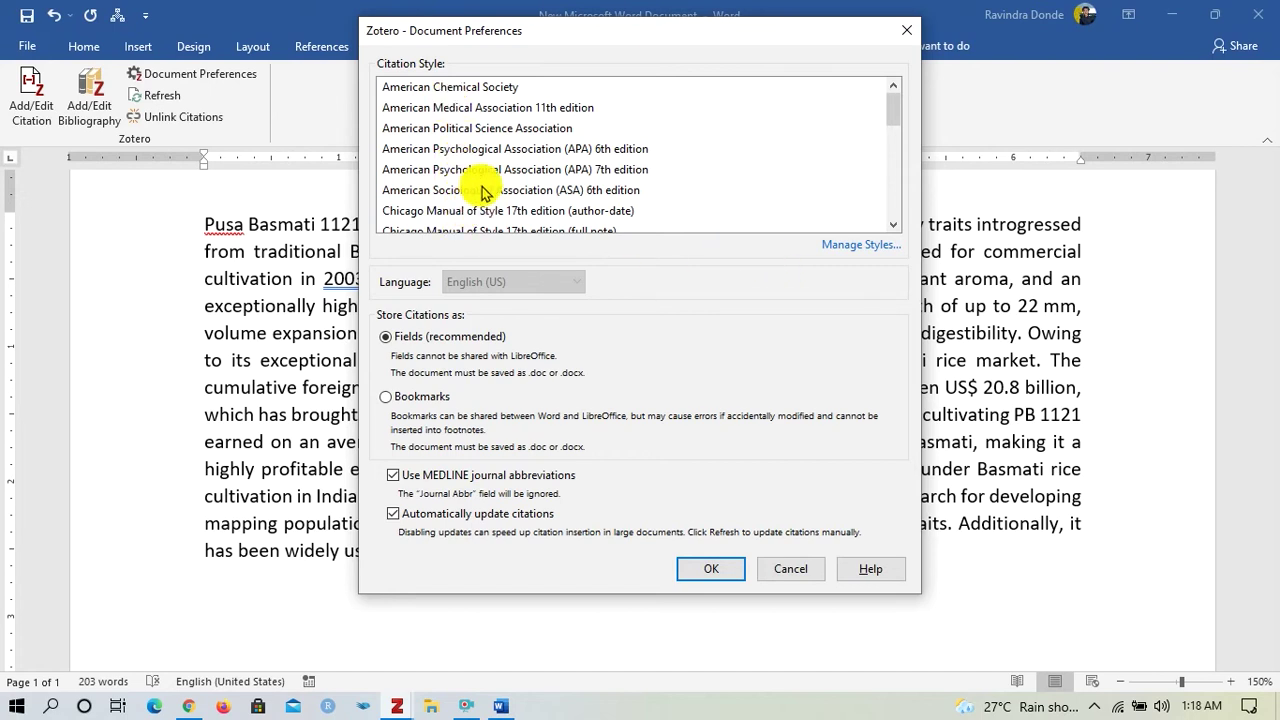
# Open Zotero's citation style manager from the document preferences.
pyautogui.click(848, 246)
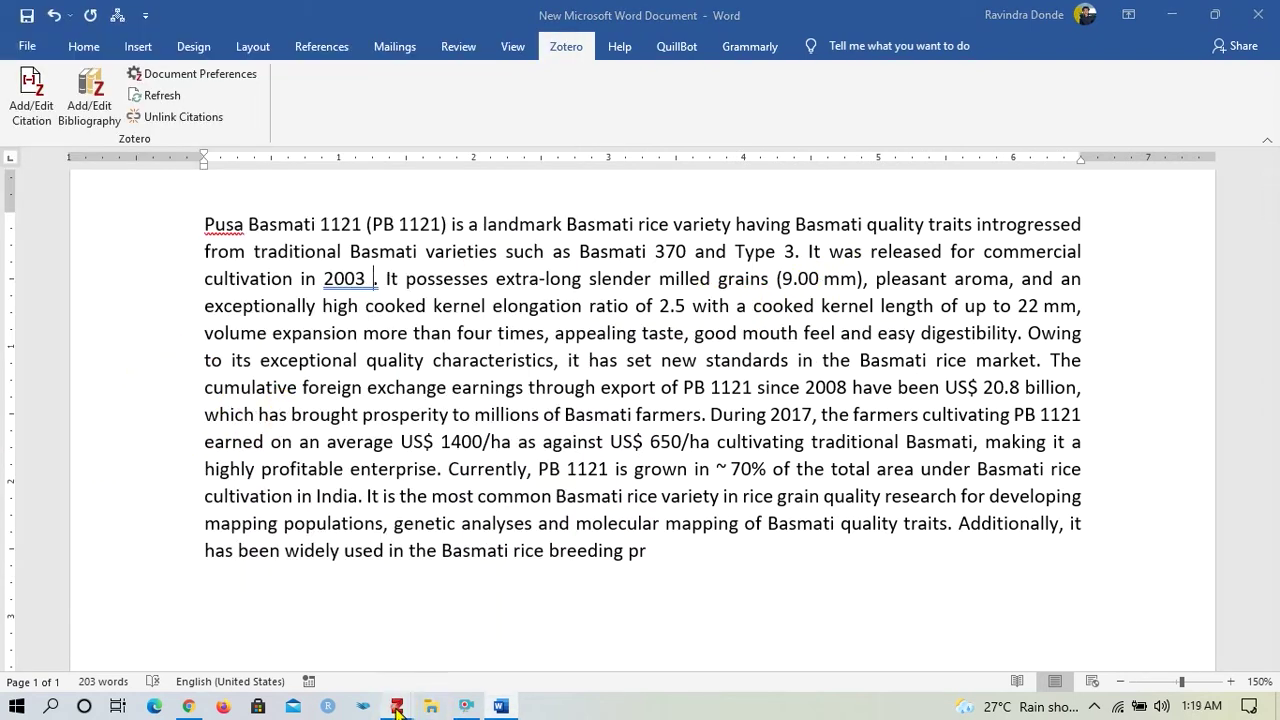
pyautogui.moveTo(423, 692)
pyautogui.click(459, 650)
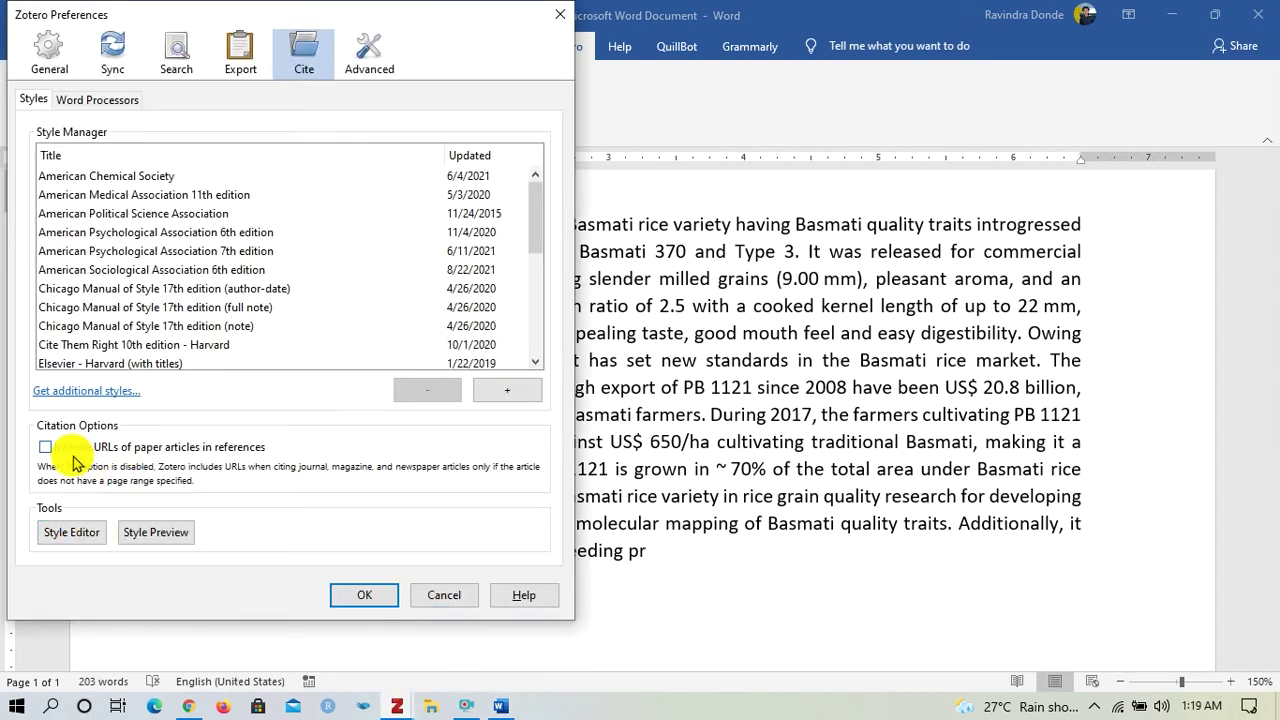
# Open the Zotero Style Repository for additional styles and browse its list of journal styles.
pyautogui.click(82, 391)
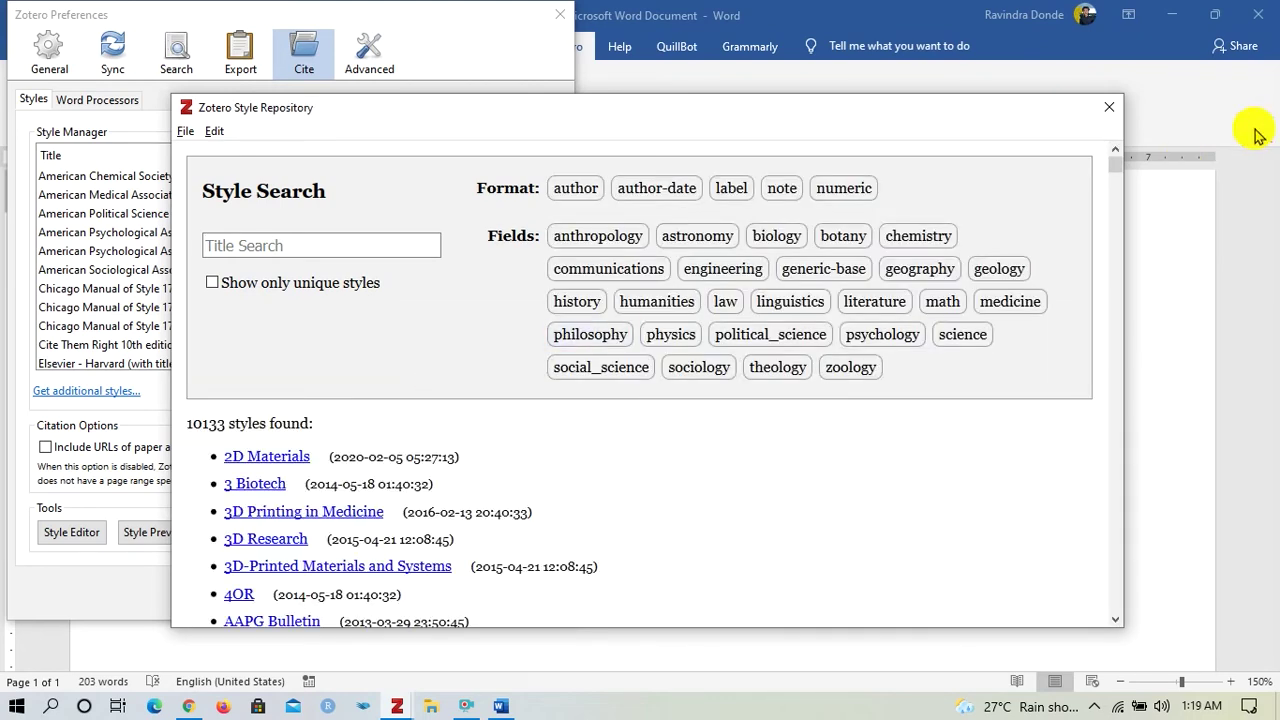
pyautogui.scroll(-10, 429, 500)
pyautogui.scroll(-13, 427, 502)
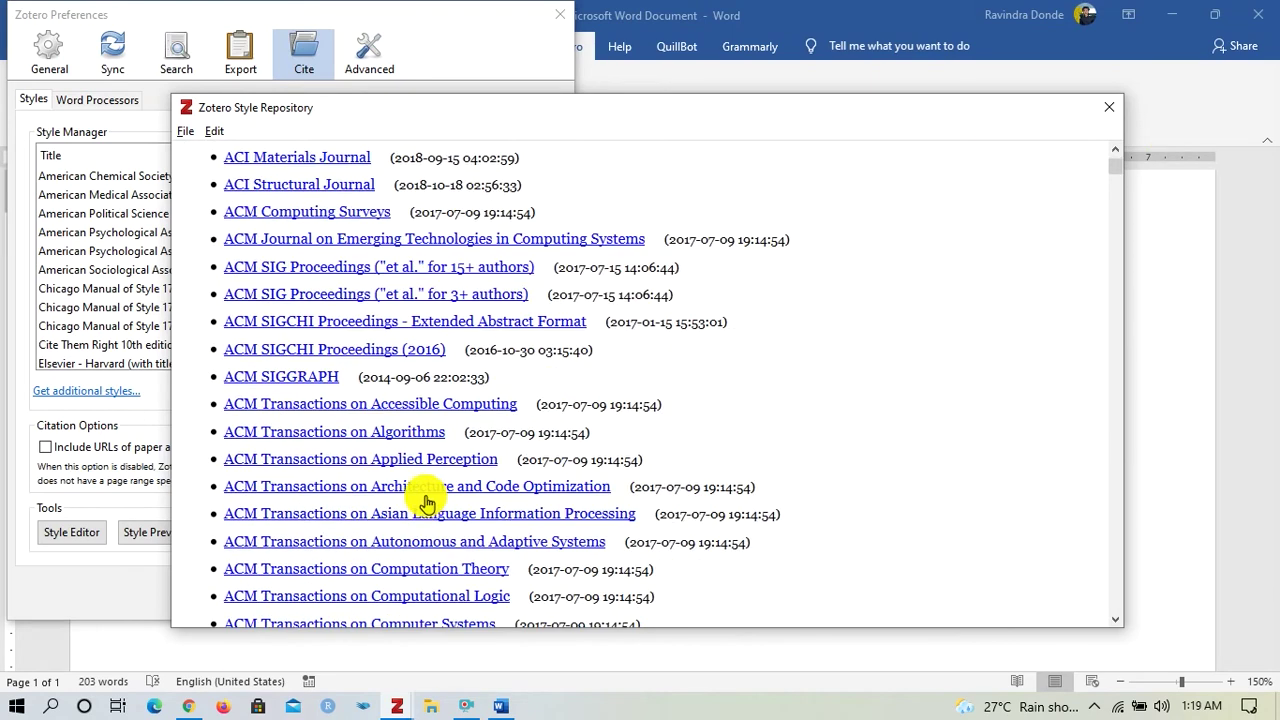
pyautogui.scroll(18, 427, 502)
pyautogui.scroll(5, 427, 502)
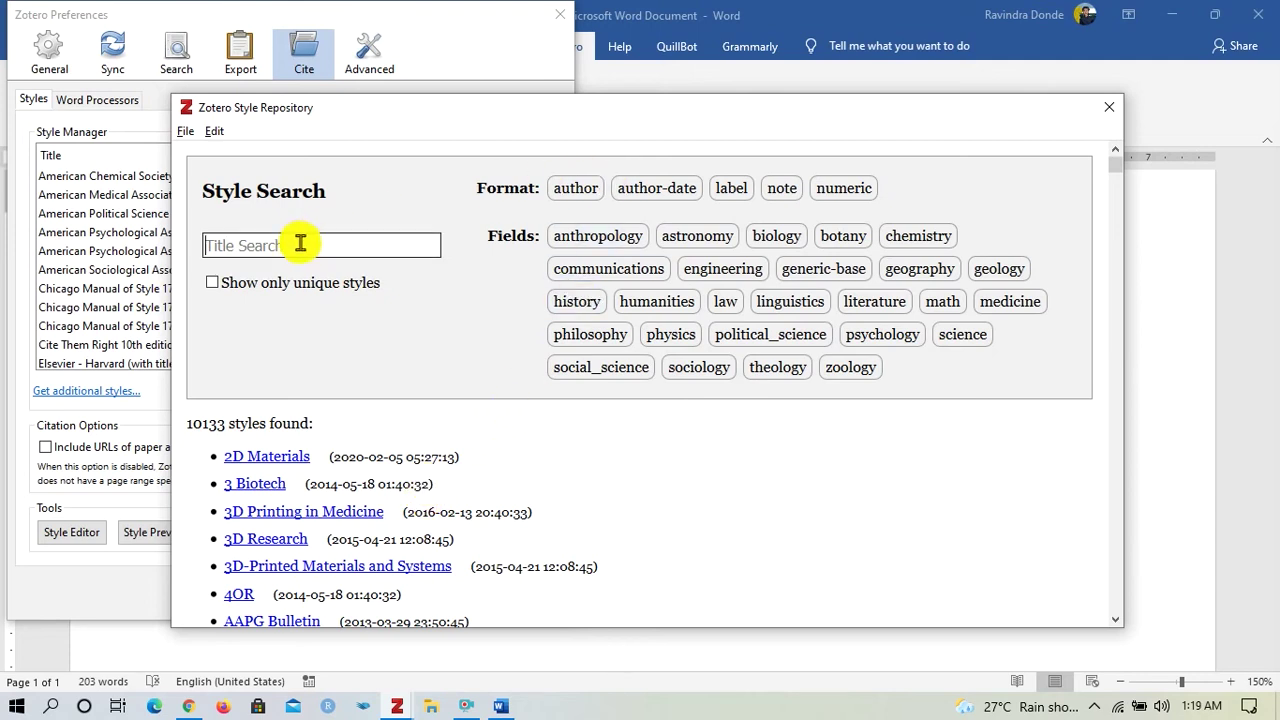
# Filter the repository by the author format and generic-base field, preview a listed style, and clear the filters.
pyautogui.click(566, 186)
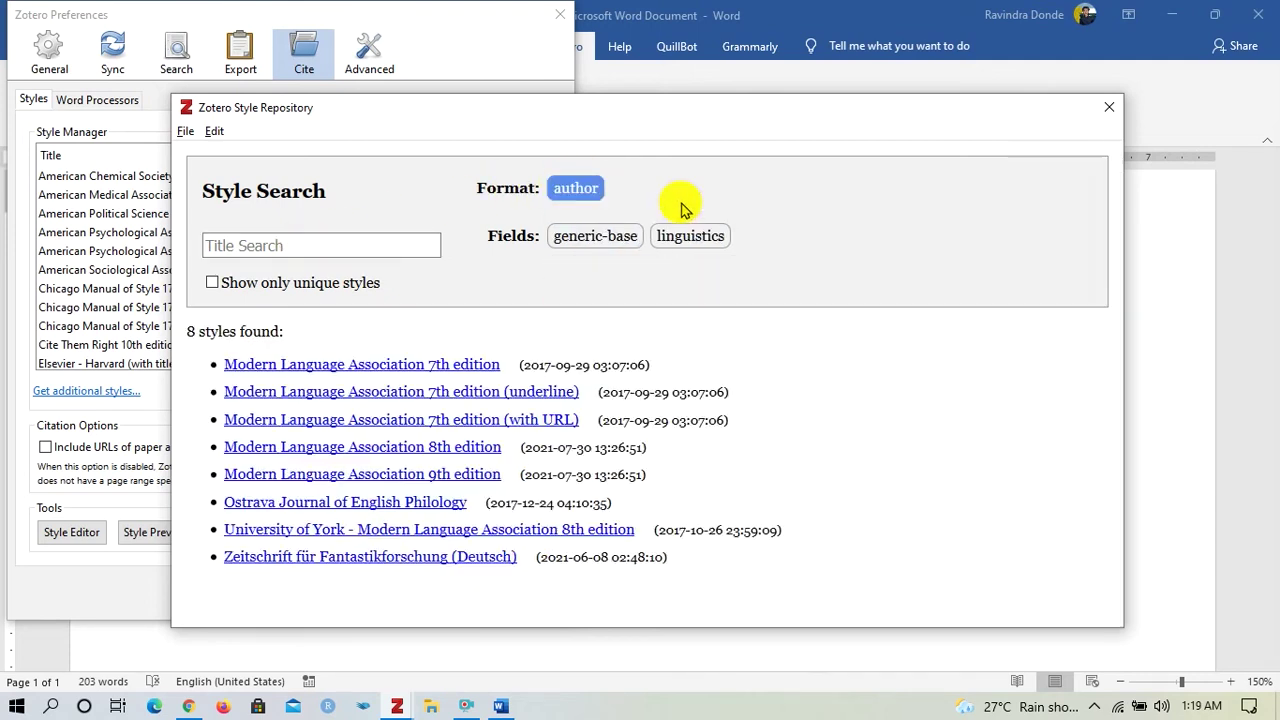
pyautogui.click(604, 248)
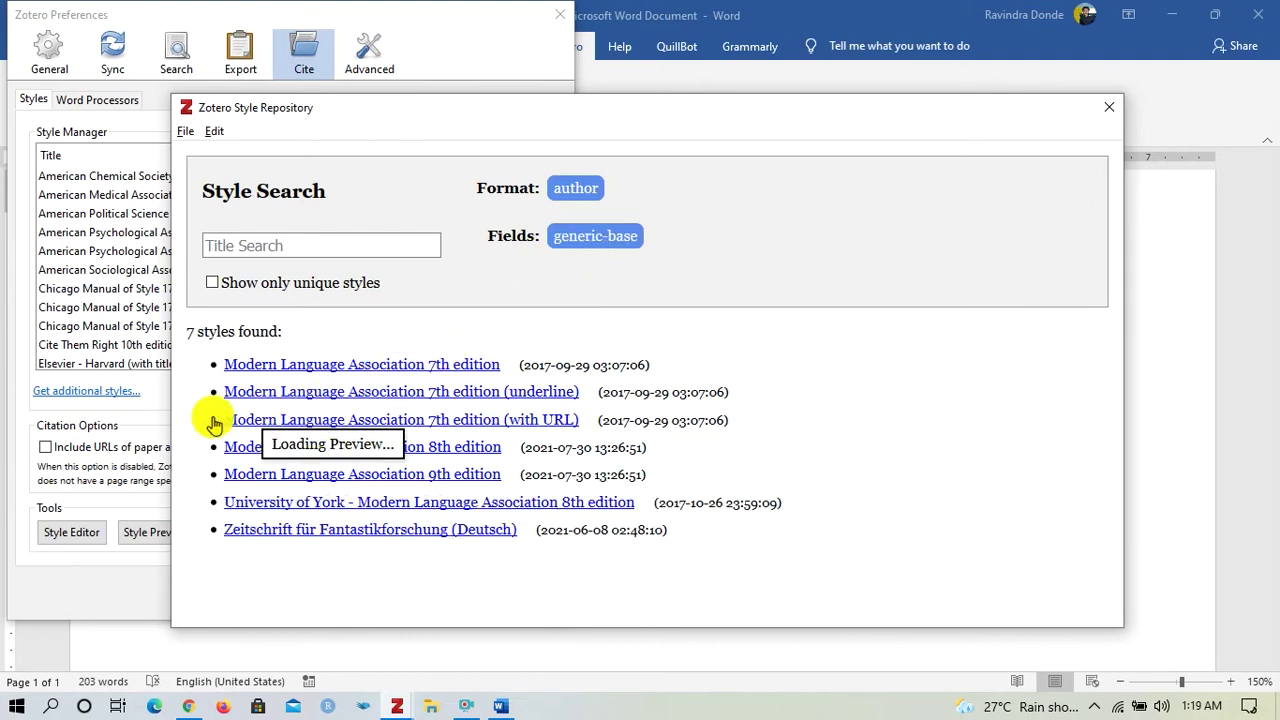
pyautogui.moveTo(245, 457)
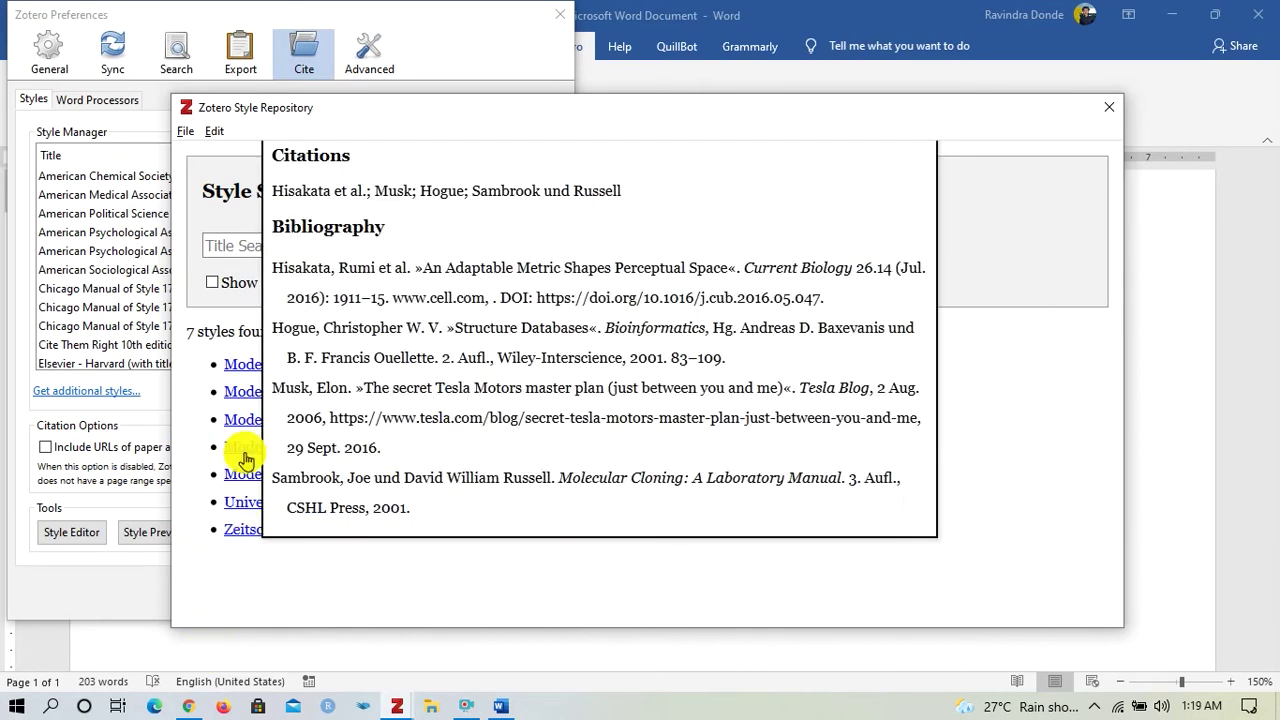
pyautogui.click(596, 239)
pyautogui.click(590, 192)
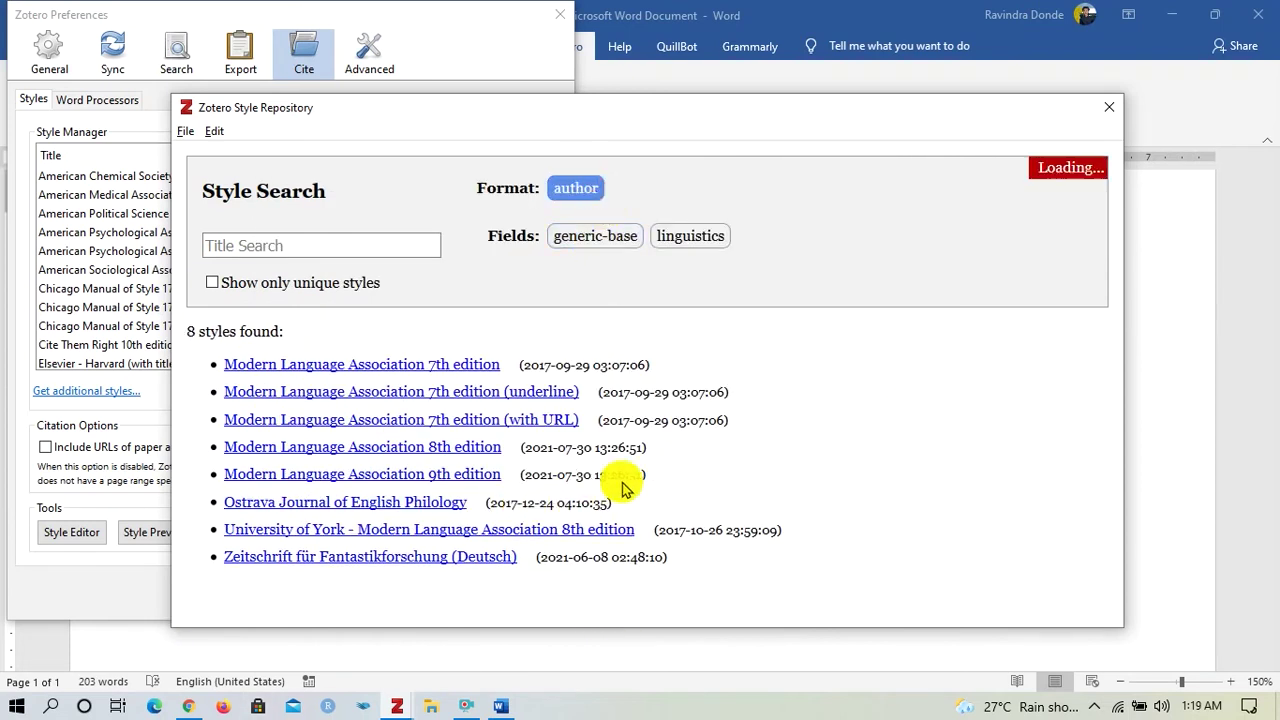
pyautogui.click(576, 192)
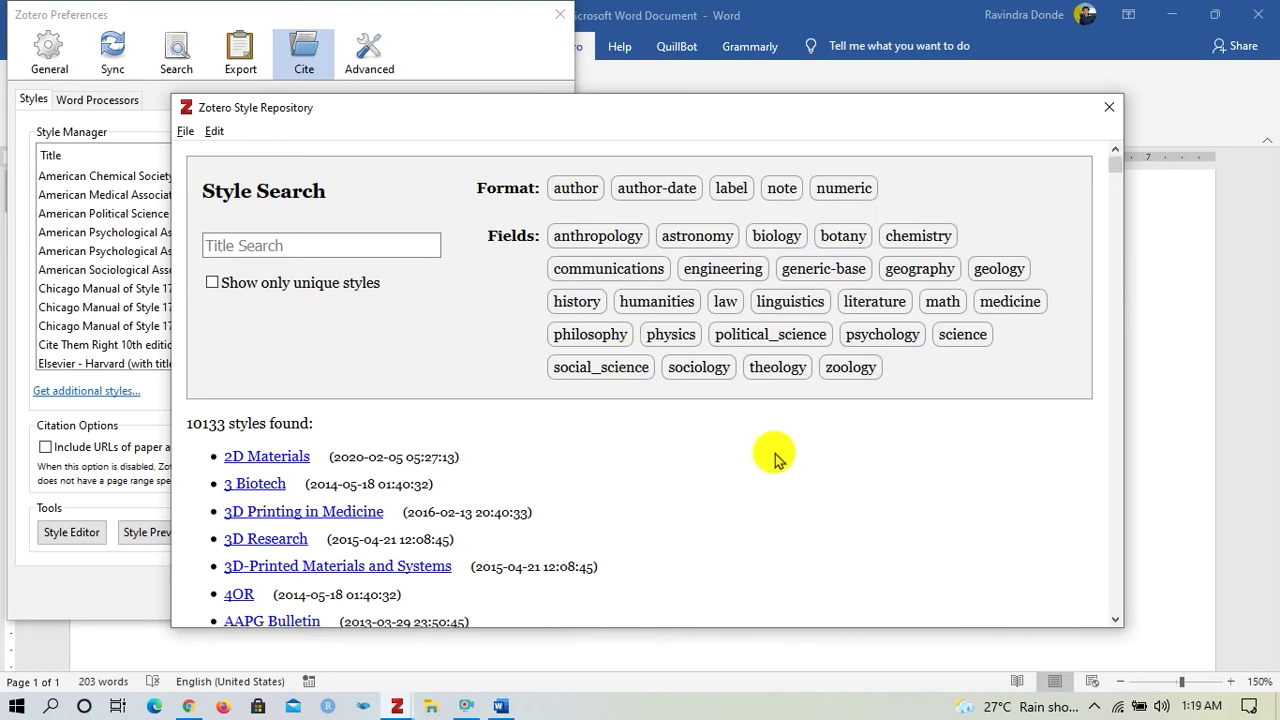
pyautogui.click(640, 230)
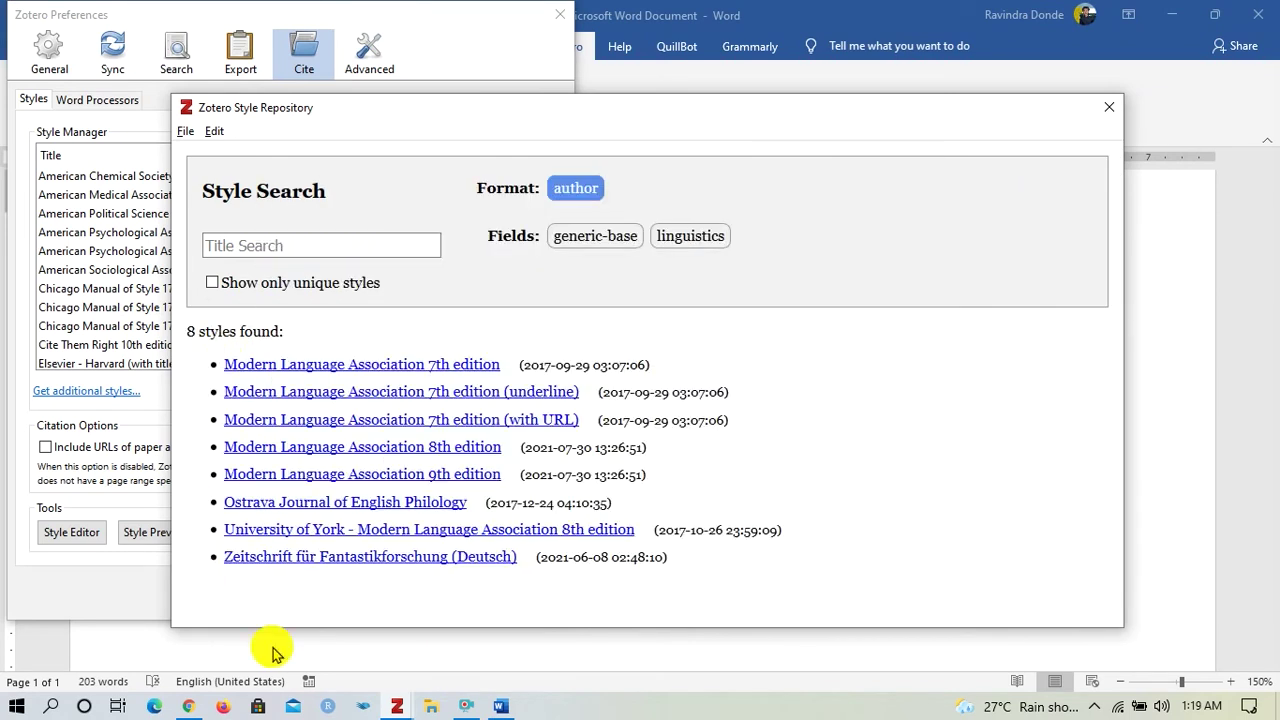
pyautogui.click(592, 190)
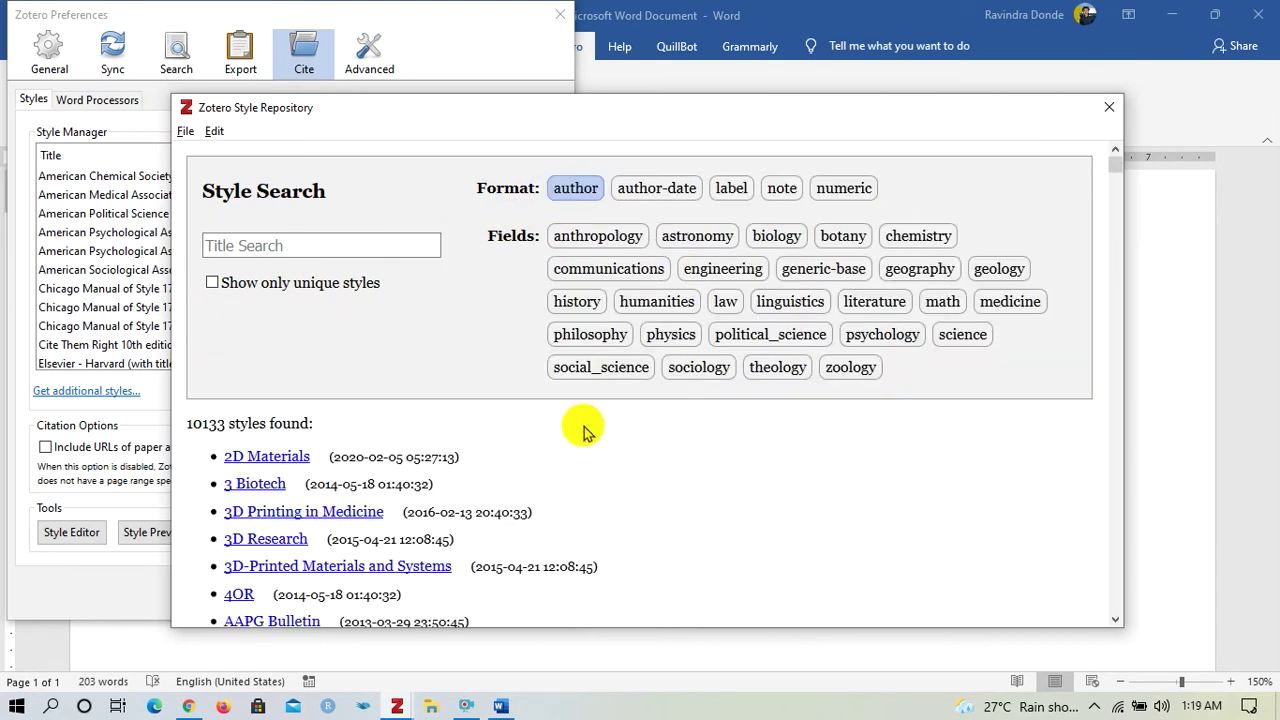
# Filter the style repository by the author-date format and preview a listed journal's citation and bibliography format.
pyautogui.click(668, 188)
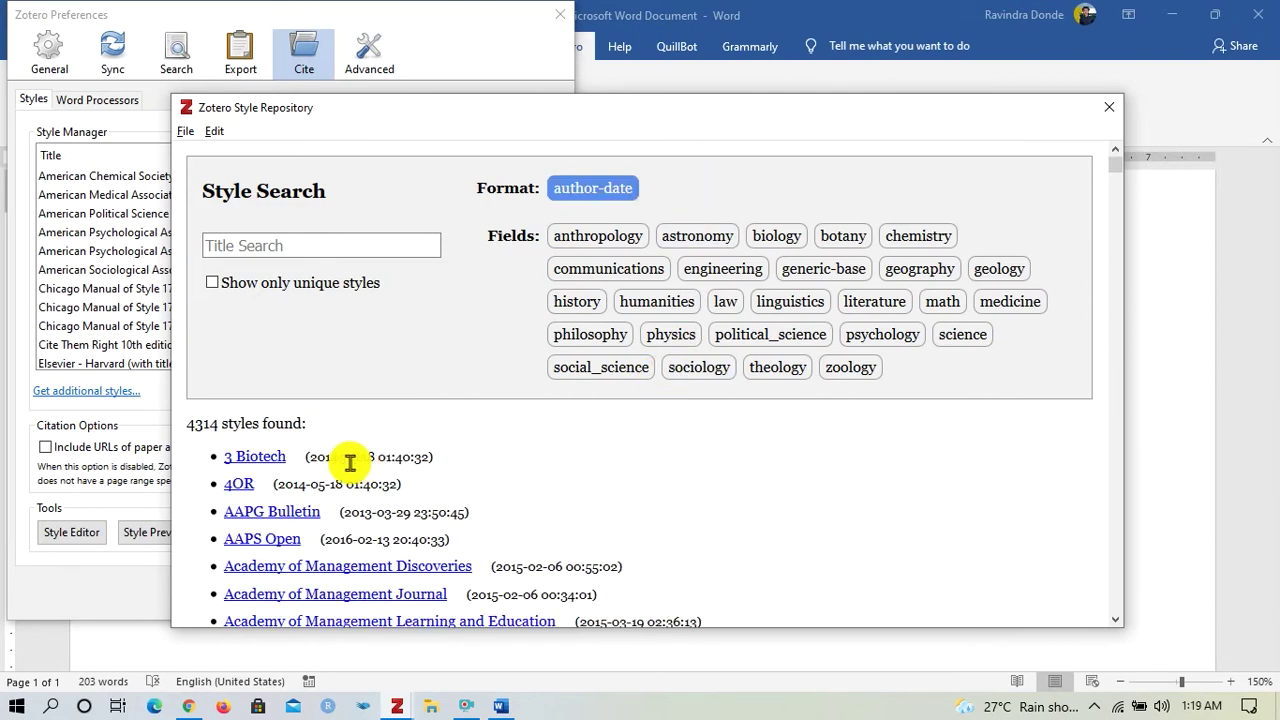
pyautogui.scroll(-5, 355, 470)
pyautogui.scroll(-2, 350, 470)
pyautogui.moveTo(394, 519)
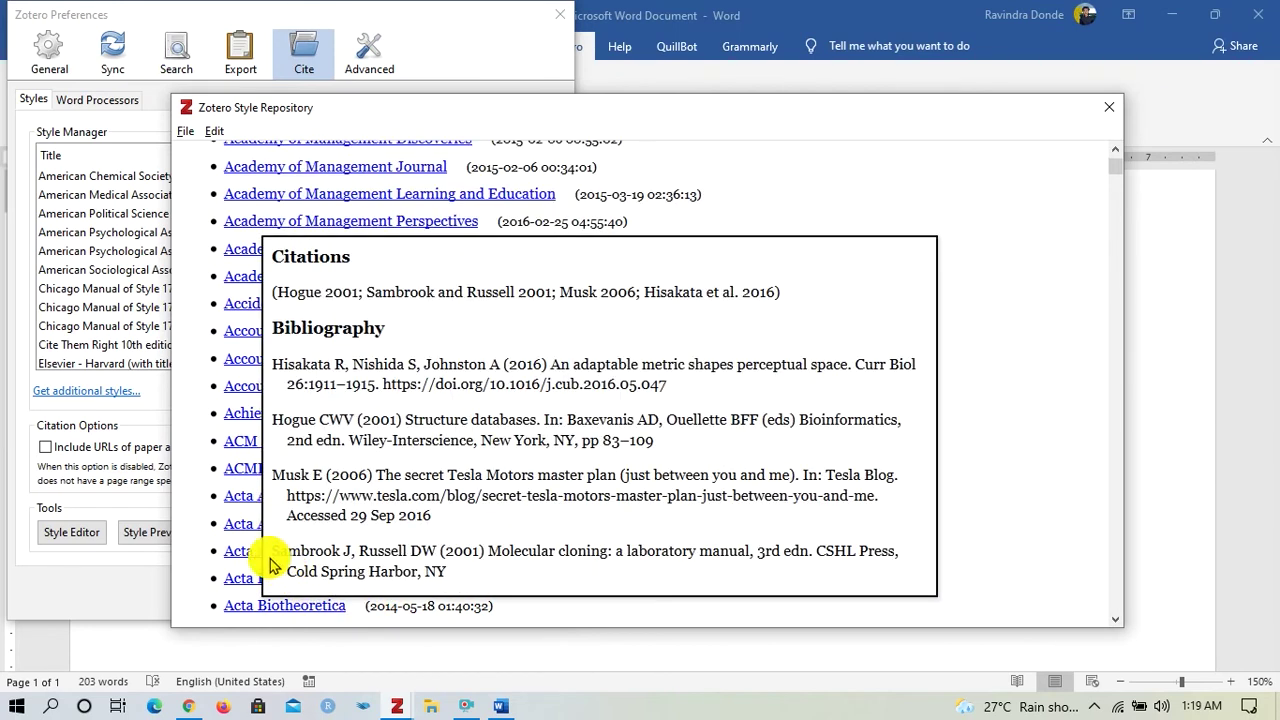
# Install the Acta Analytica style from the repository and look for it in the style manager's list.
pyautogui.moveTo(235, 562)
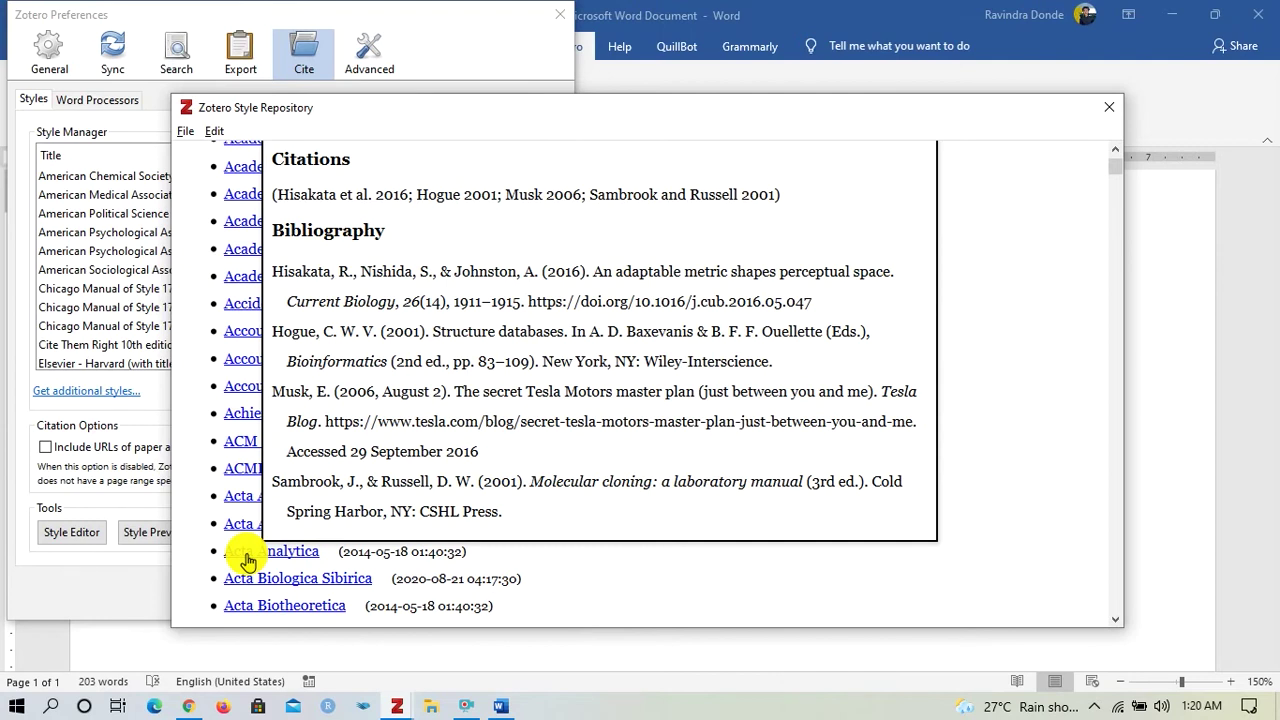
pyautogui.moveTo(236, 526)
pyautogui.click(247, 558)
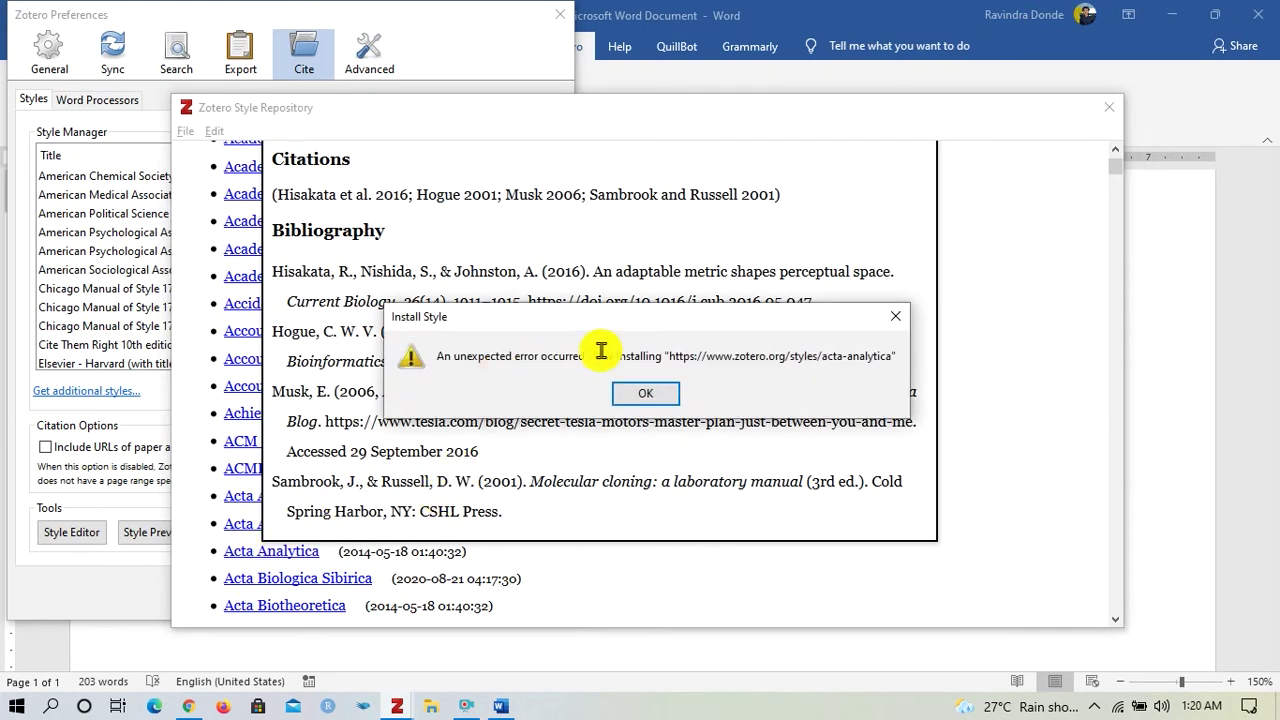
pyautogui.click(642, 392)
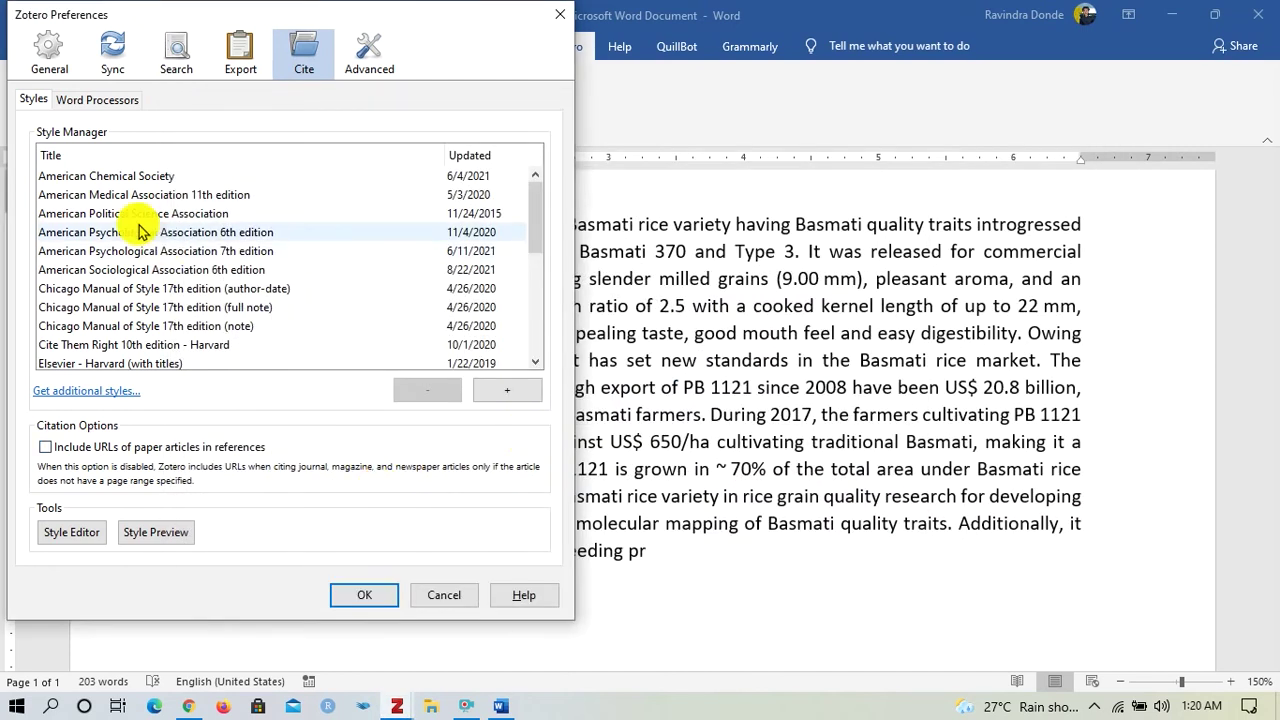
pyautogui.scroll(-5, 140, 260)
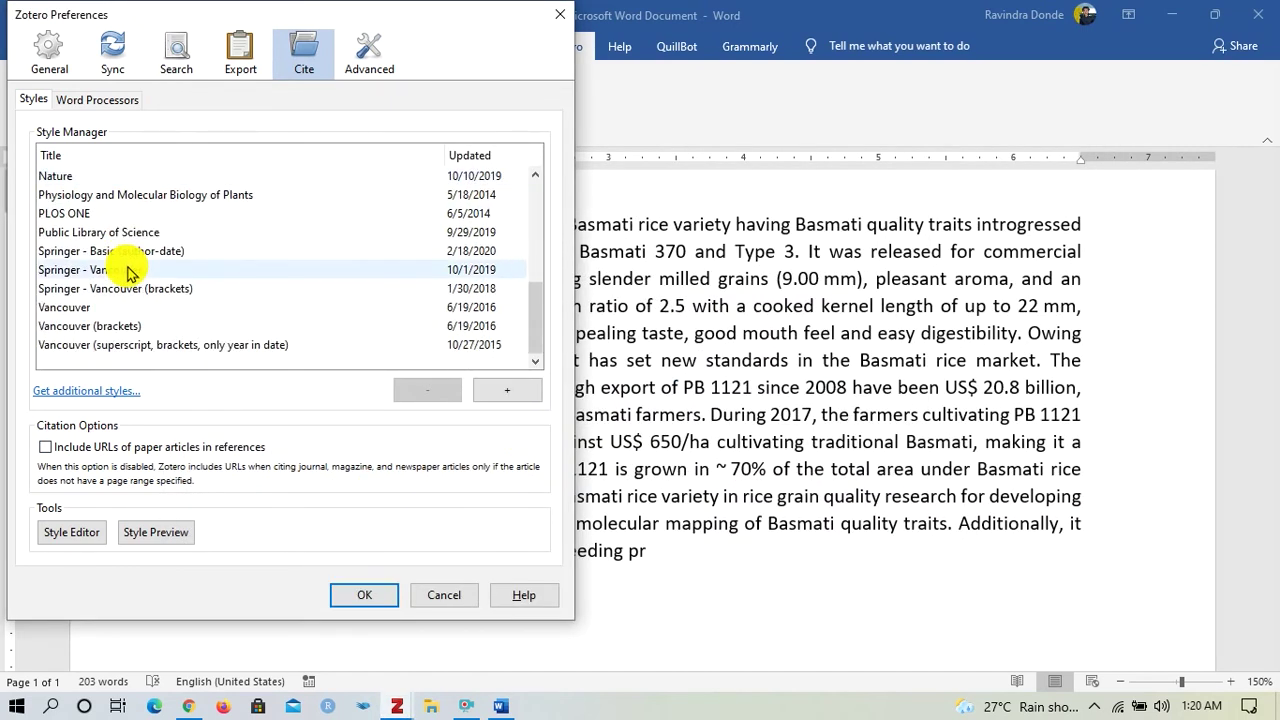
pyautogui.scroll(6, 128, 272)
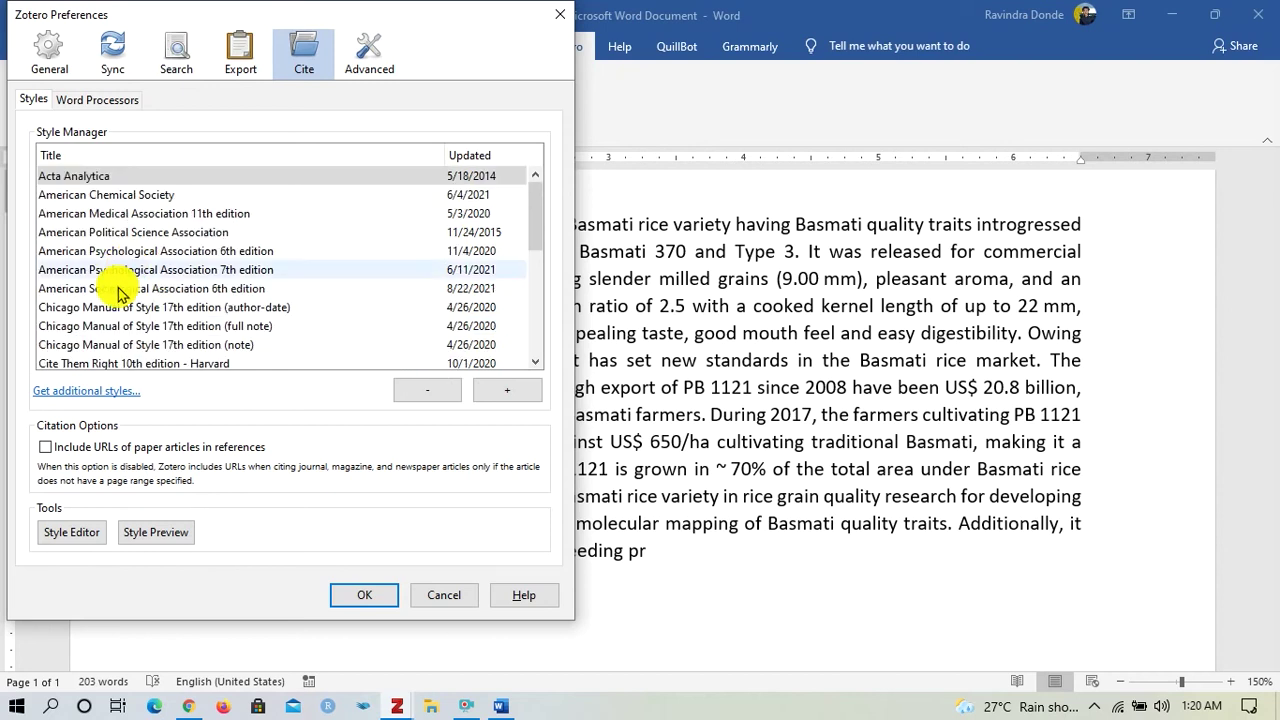
# Reopen the style repository, filter it by the author-date format, and preview Acta Analytica's citation and bibliography format.
pyautogui.click(88, 392)
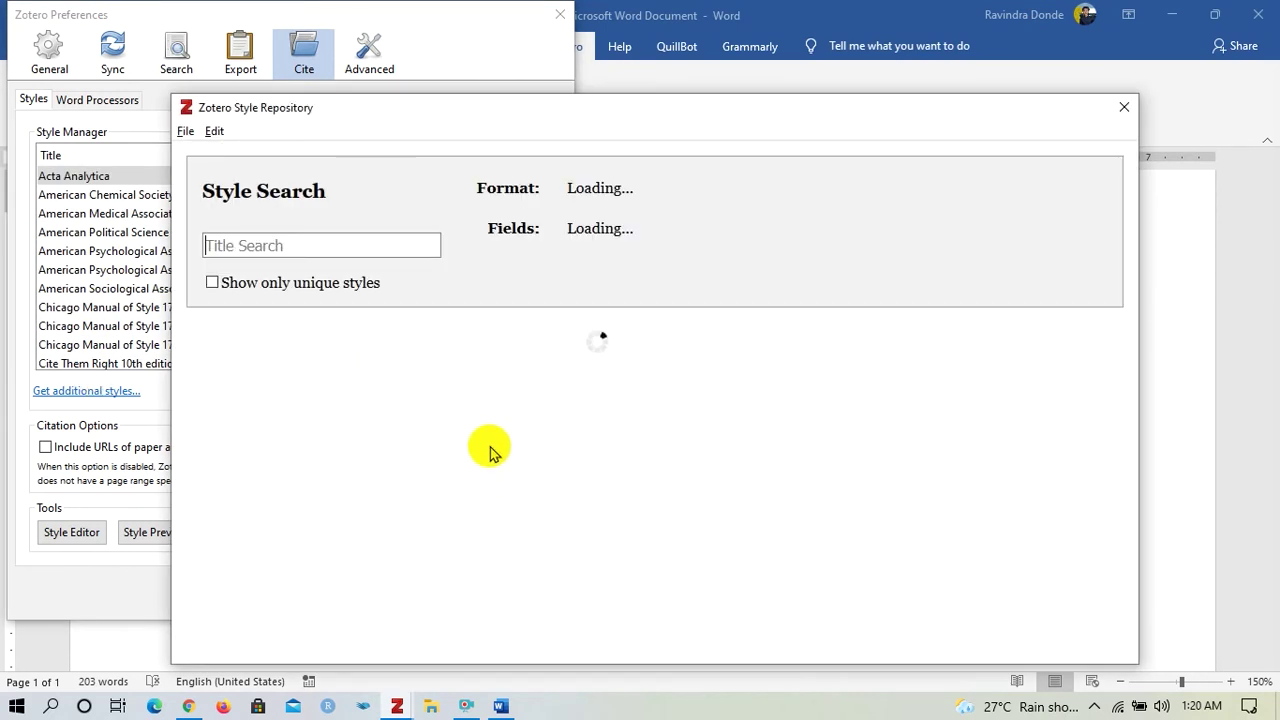
pyautogui.scroll(-3, 447, 478)
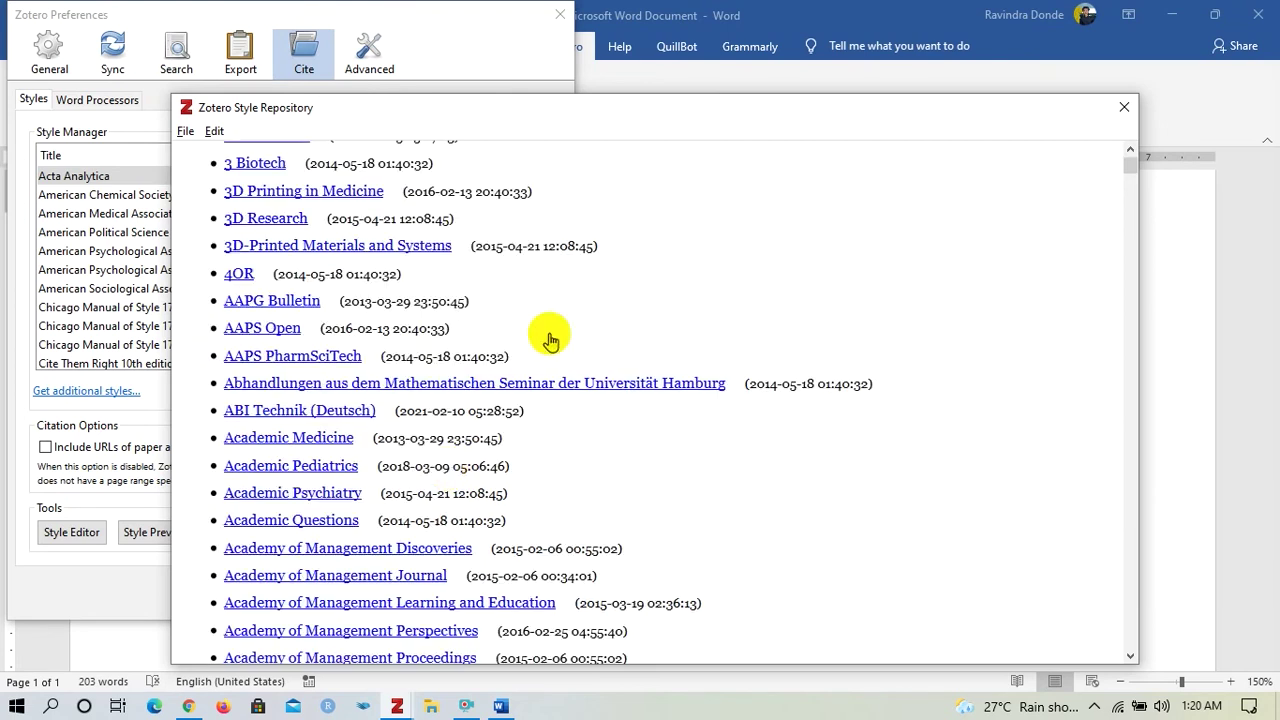
pyautogui.scroll(-3, 385, 500)
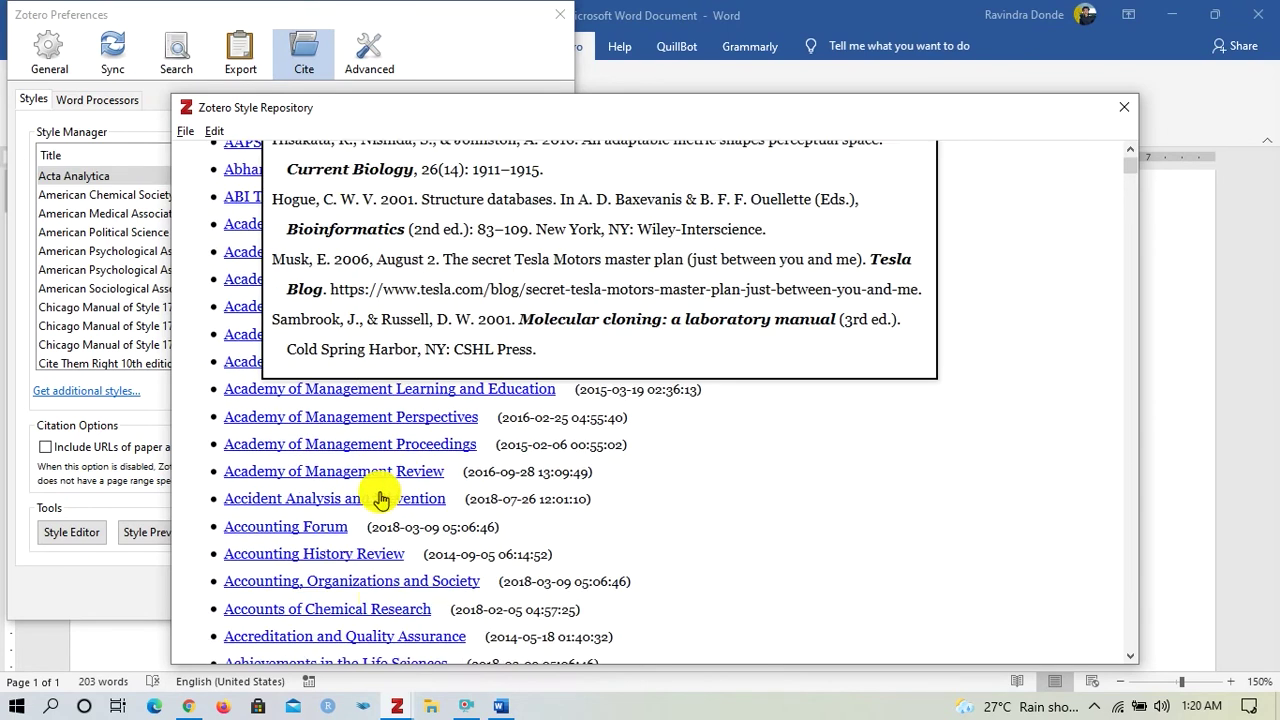
pyautogui.moveTo(340, 447)
pyautogui.scroll(7, 600, 423)
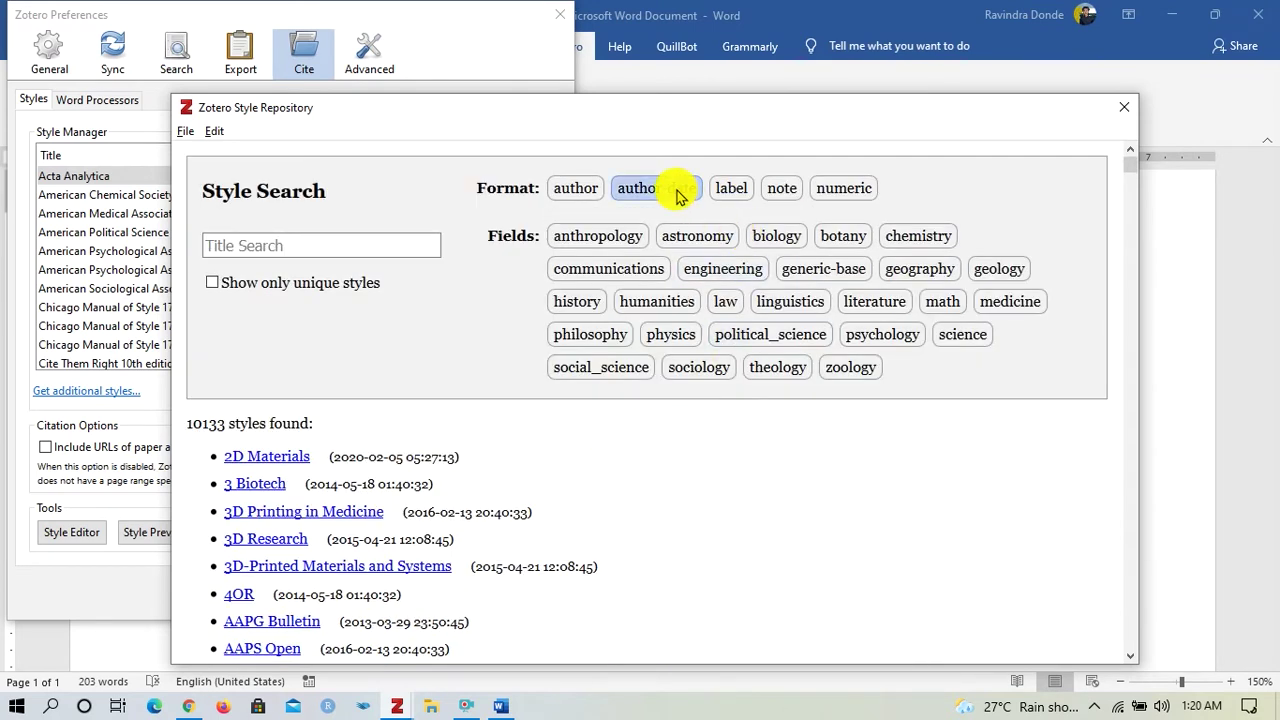
pyautogui.click(677, 190)
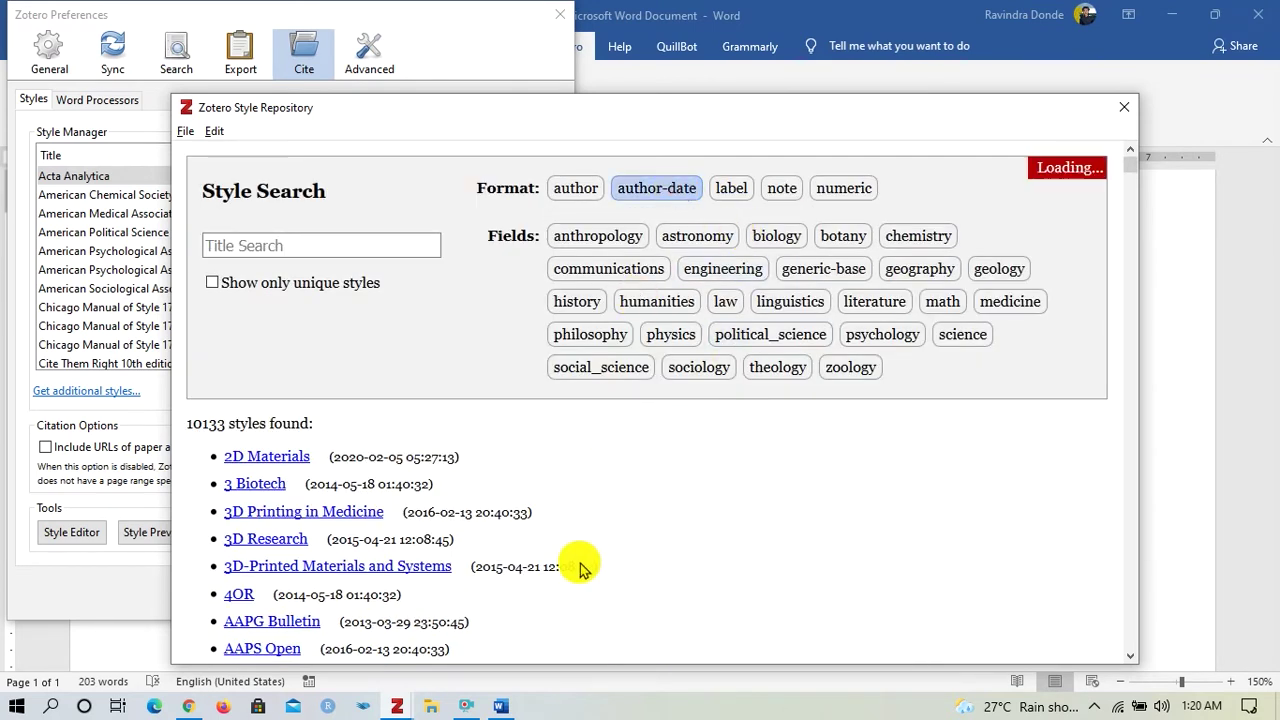
pyautogui.scroll(-6, 575, 568)
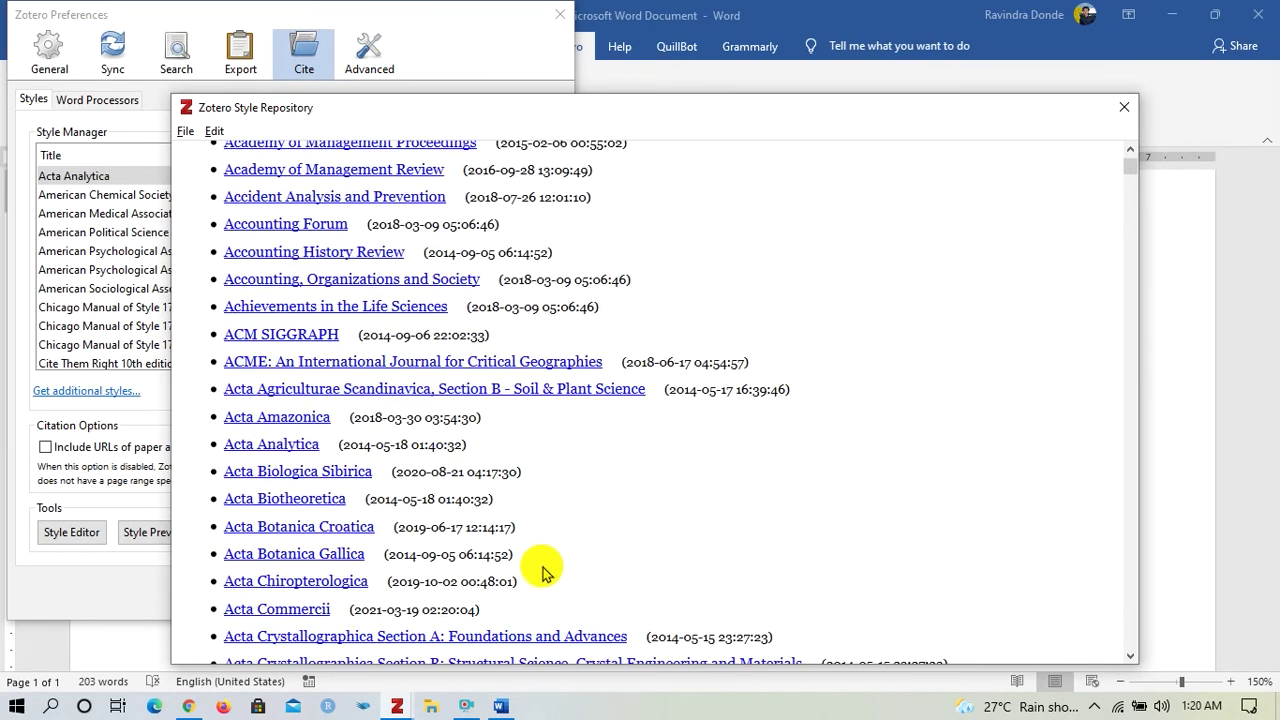
pyautogui.scroll(-2, 545, 572)
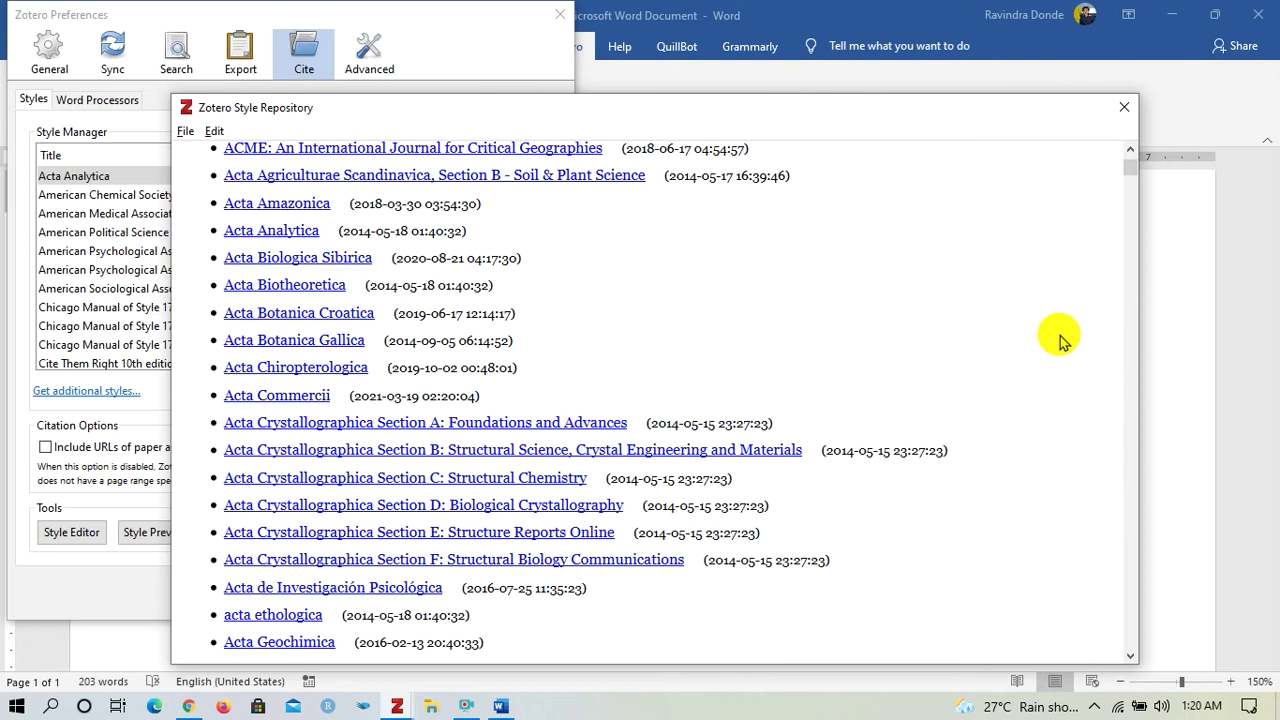
pyautogui.moveTo(262, 235)
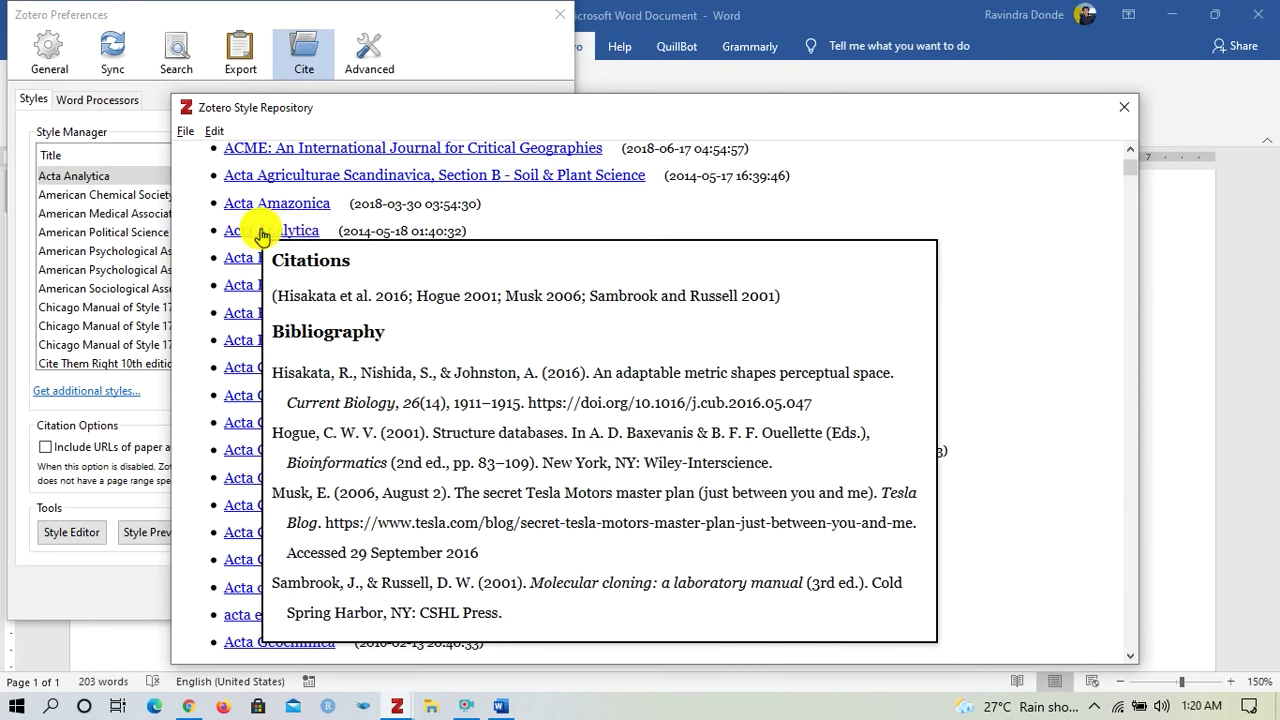
pyautogui.hotkey('alt', 'F4')
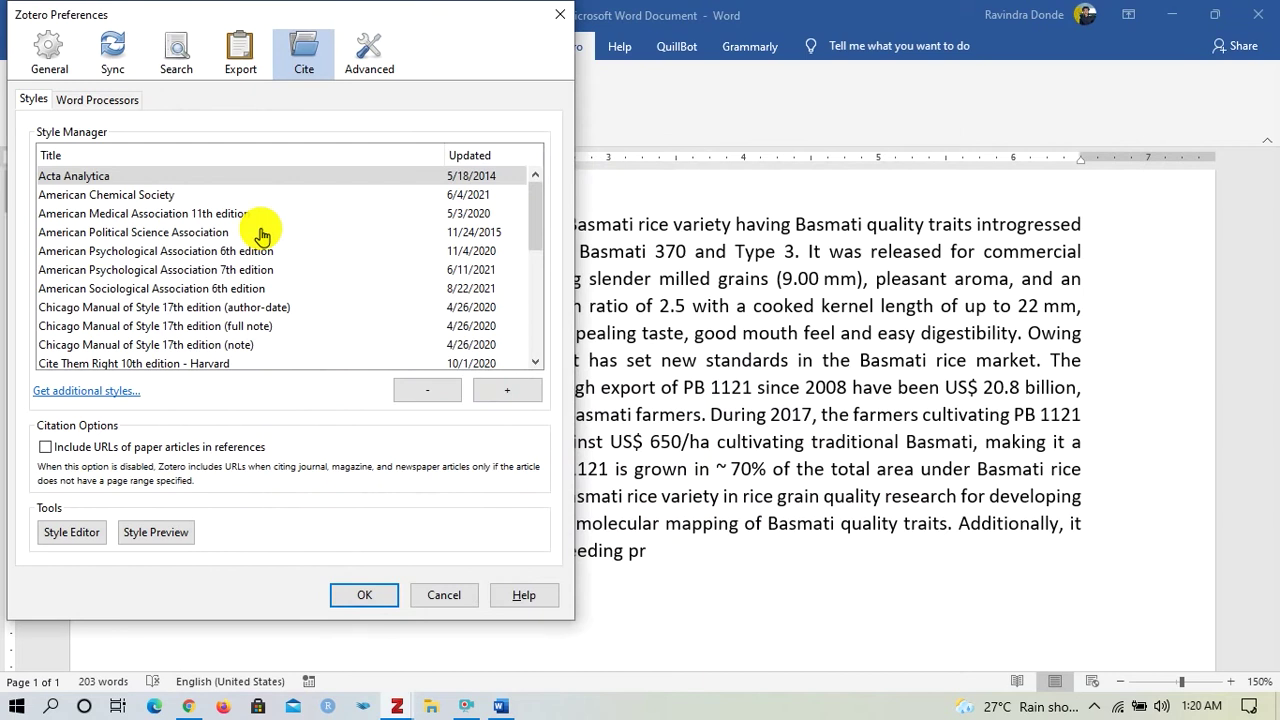
# Select Acta Analytica in the style manager and confirm the Zotero preferences.
pyautogui.click(64, 180)
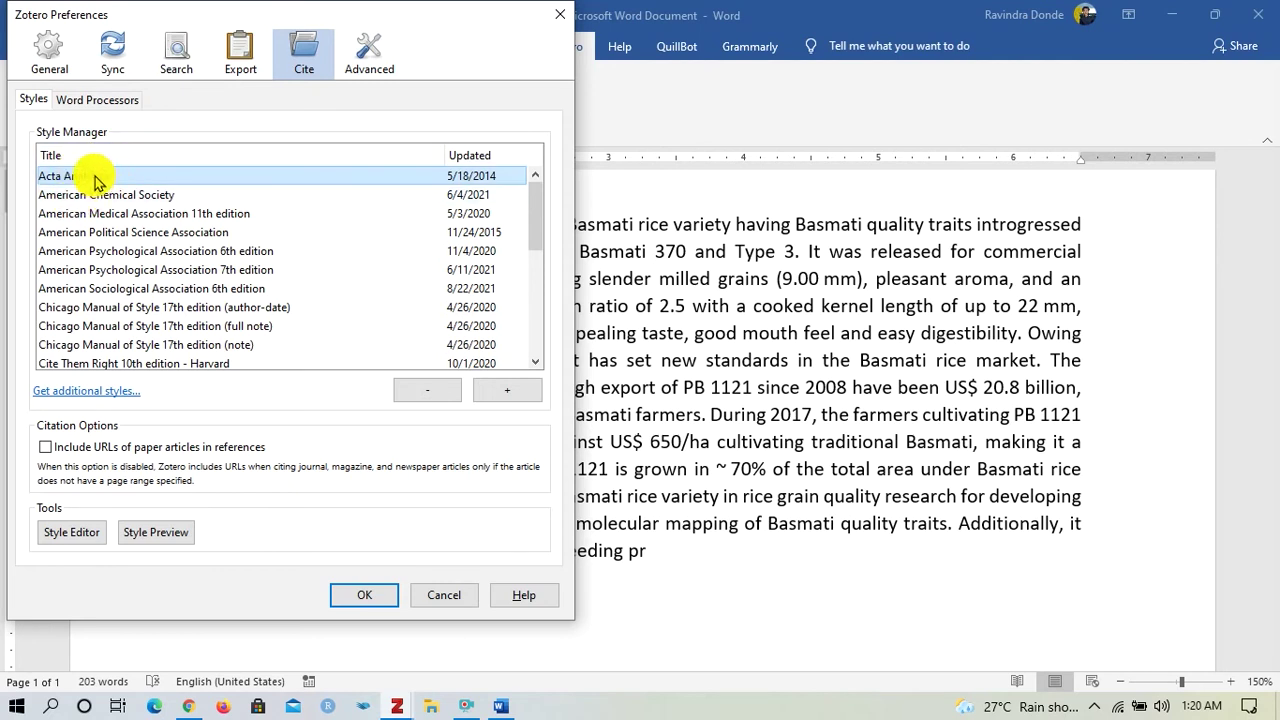
pyautogui.click(366, 596)
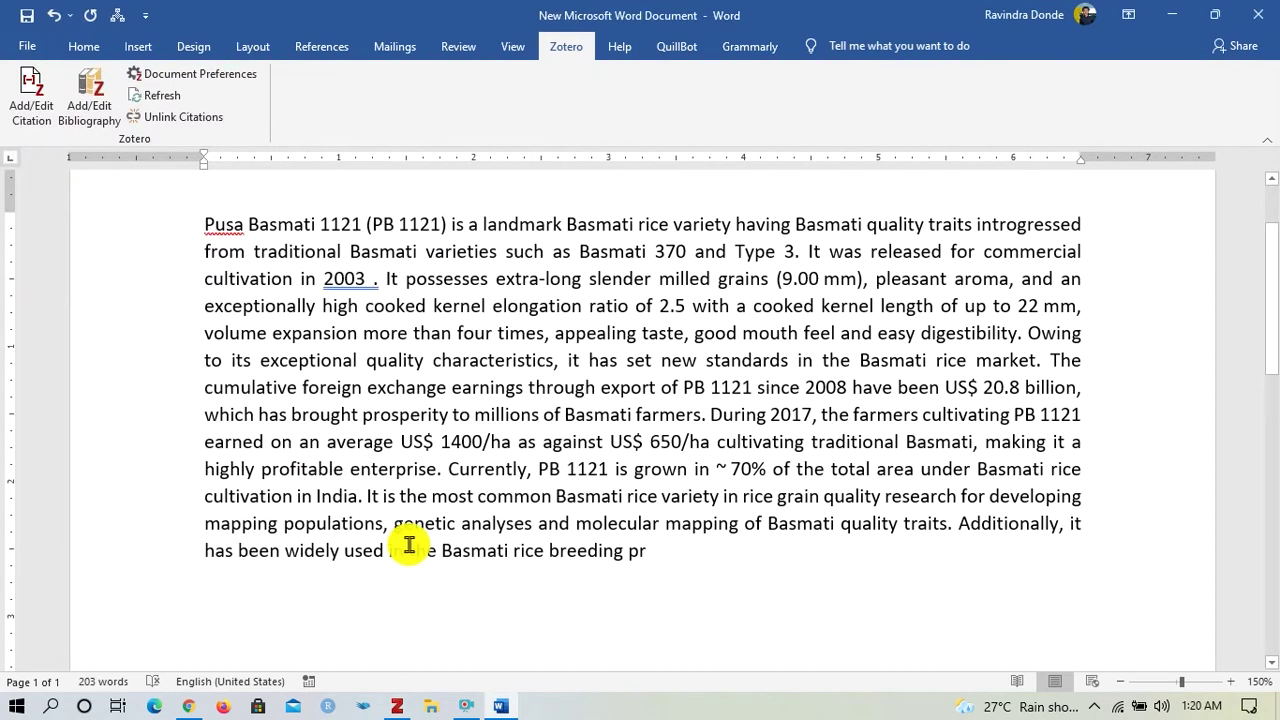
# Start a citation, review the available styles, and accept the document preferences with Springer - Basic (author-date).
pyautogui.click(42, 120)
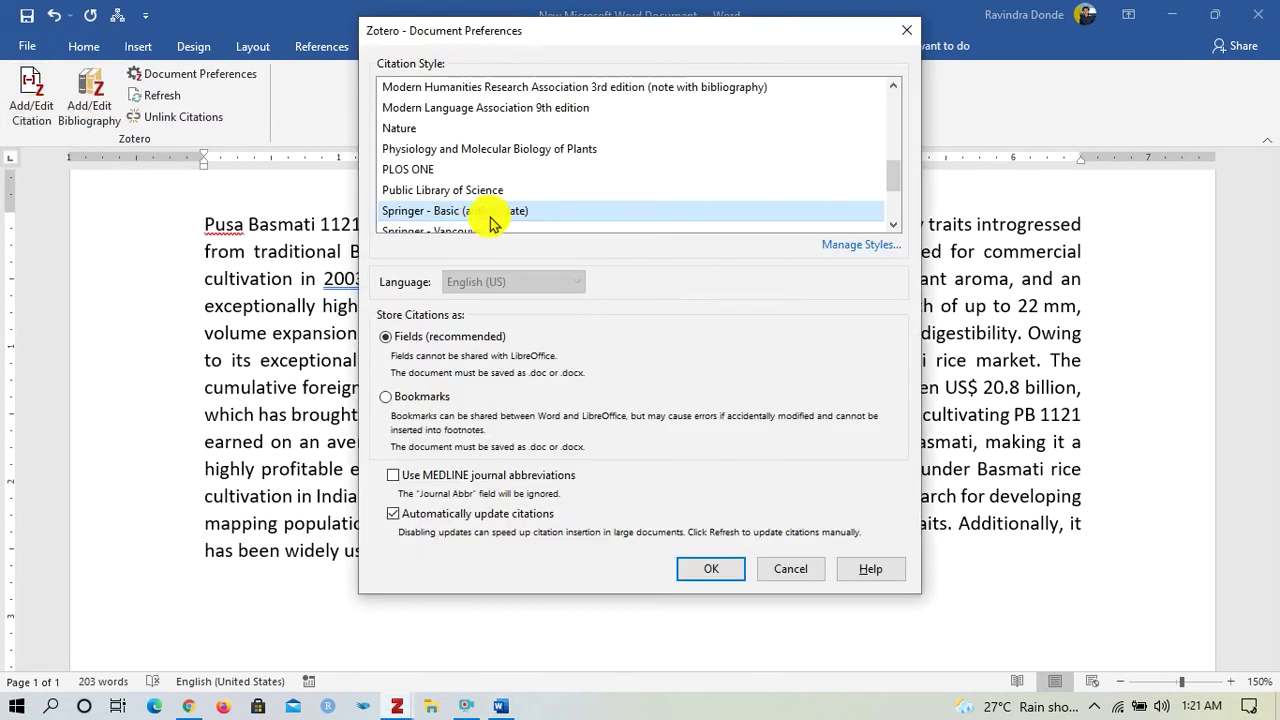
pyautogui.scroll(1, 490, 148)
pyautogui.scroll(3, 490, 148)
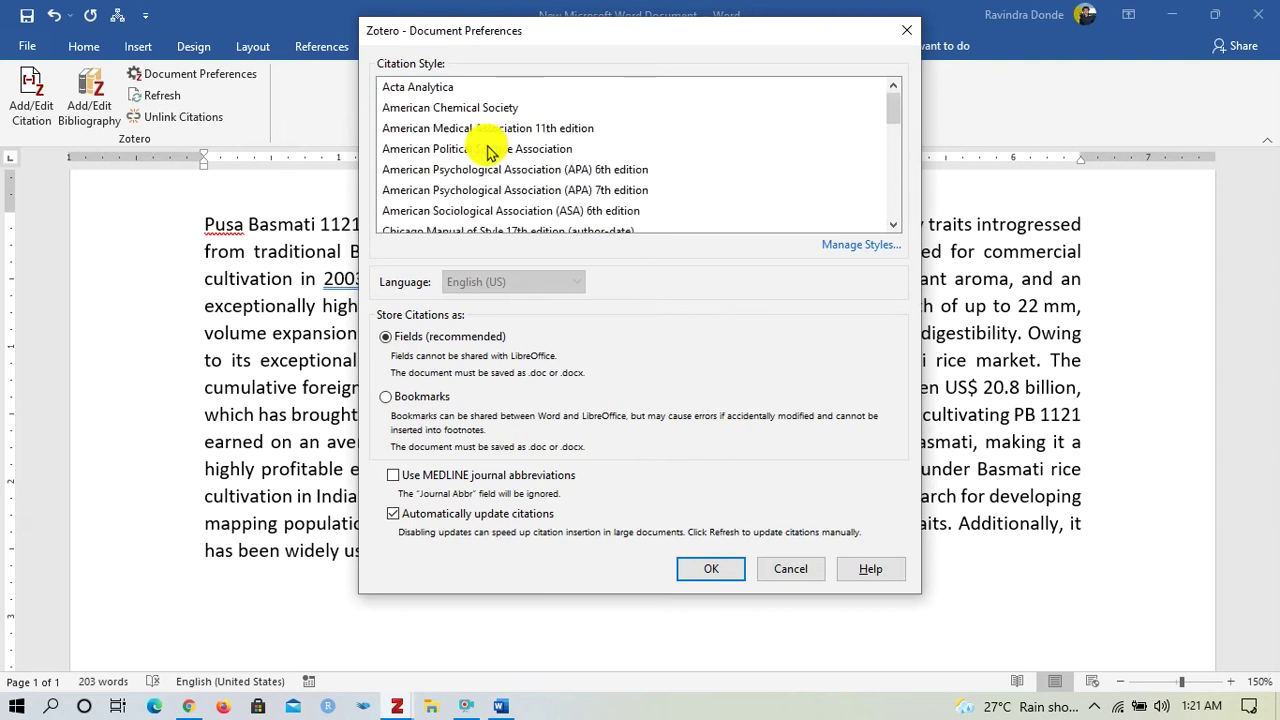
pyautogui.scroll(-5, 488, 160)
pyautogui.click(697, 566)
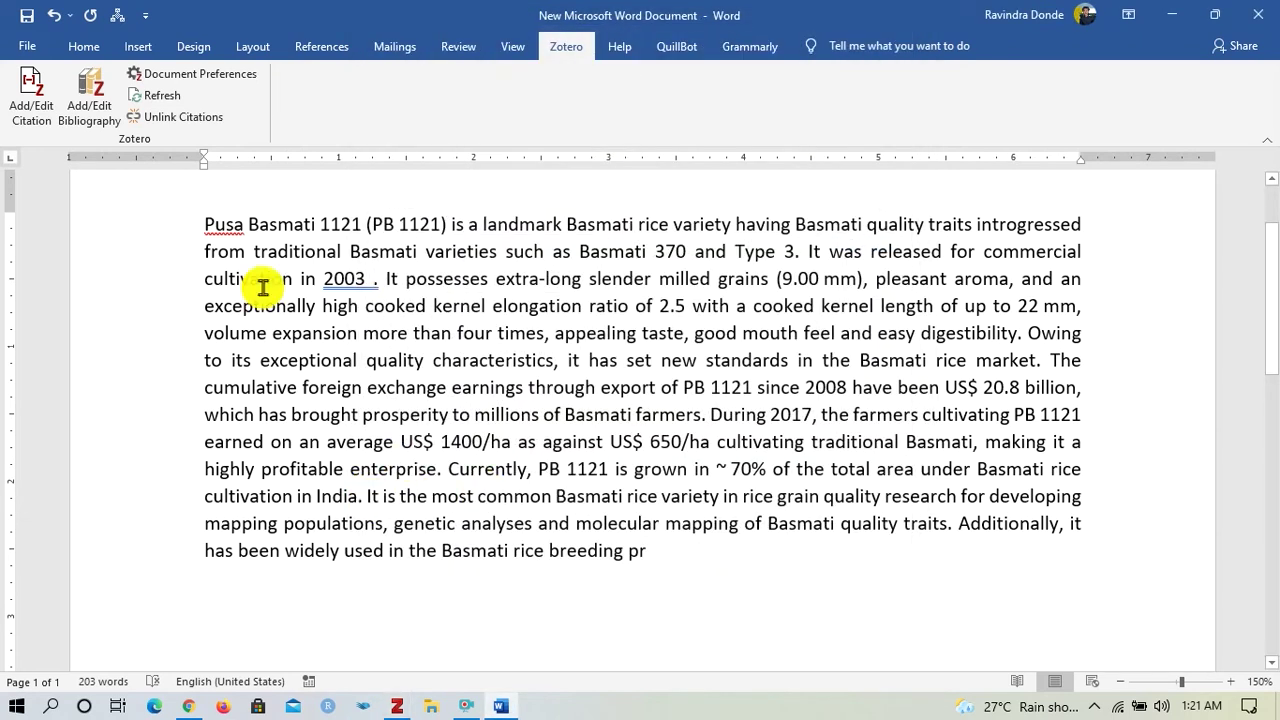
# Search the library by author name and insert a citation to the 2018 Pusa Basmati 1121 article after "2003".
pyautogui.click(40, 117)
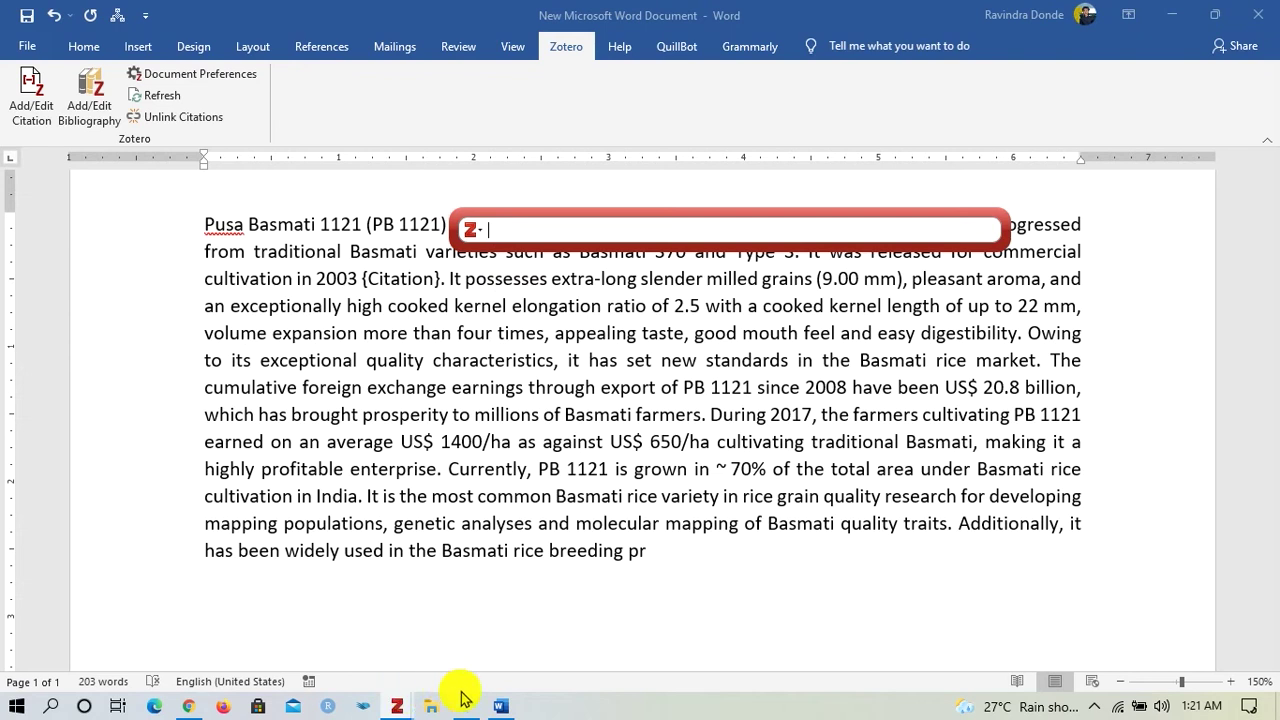
pyautogui.moveTo(405, 703)
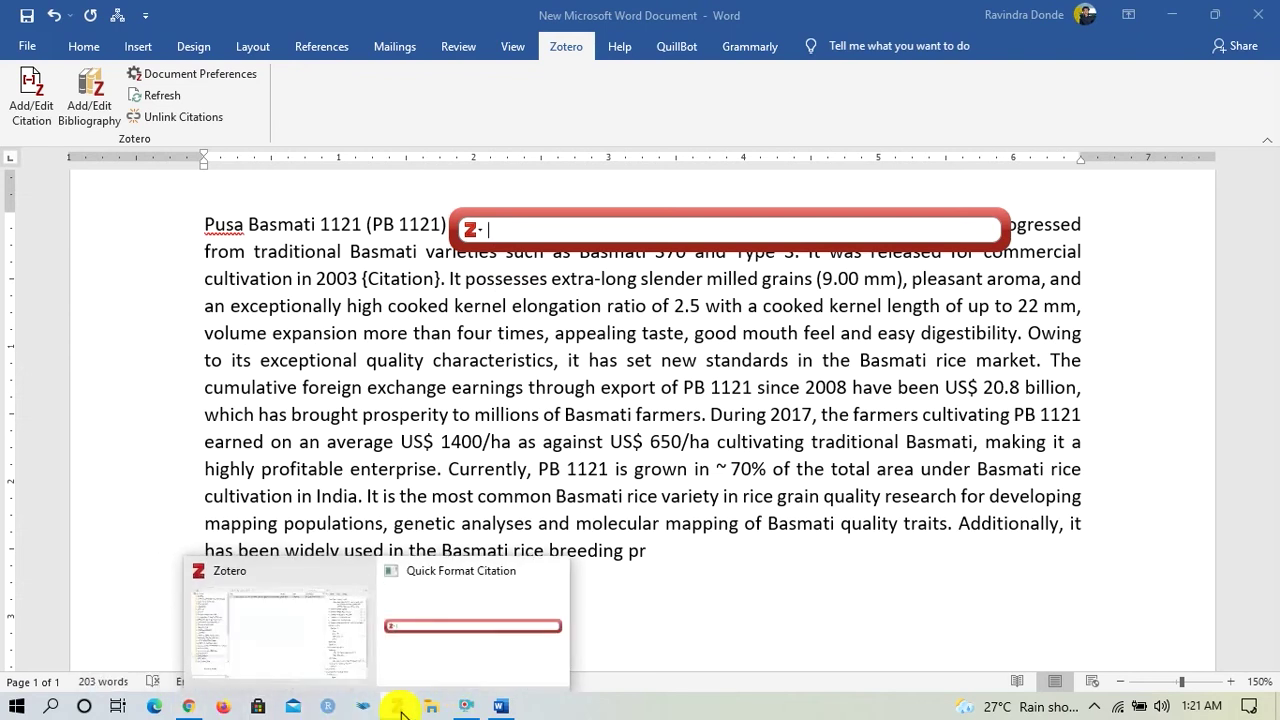
pyautogui.moveTo(338, 645)
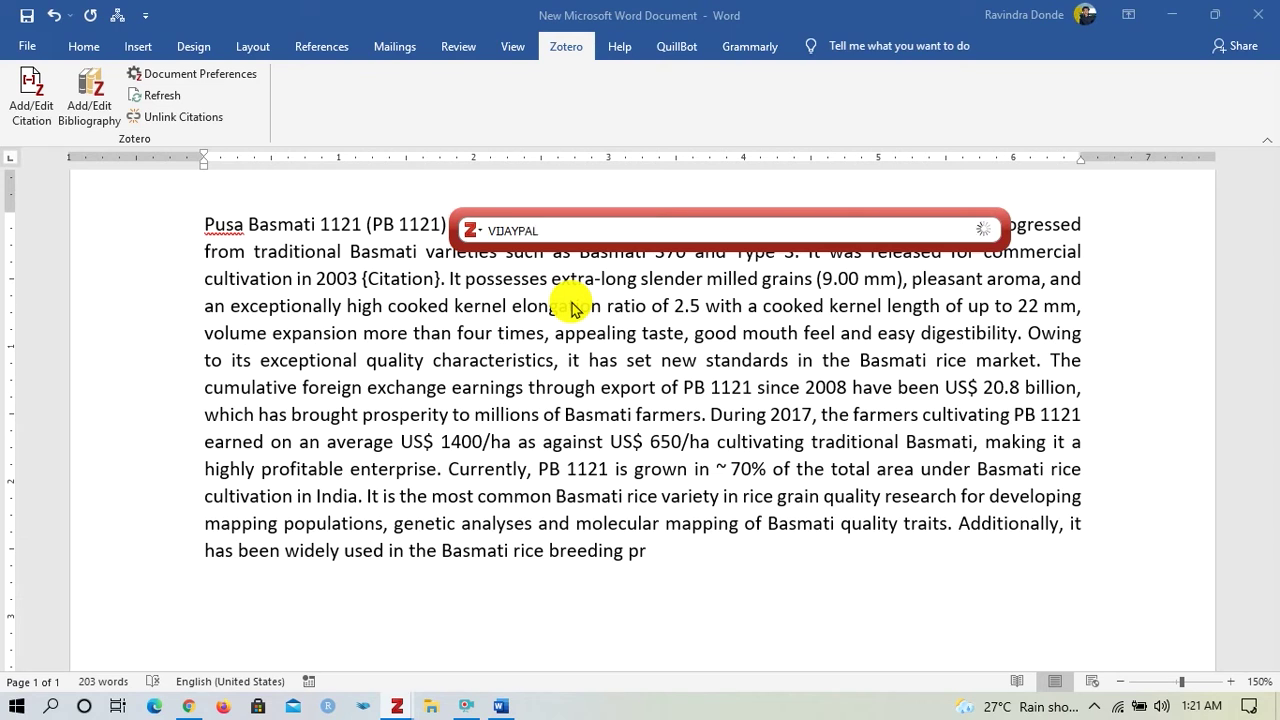
pyautogui.press('capslock')
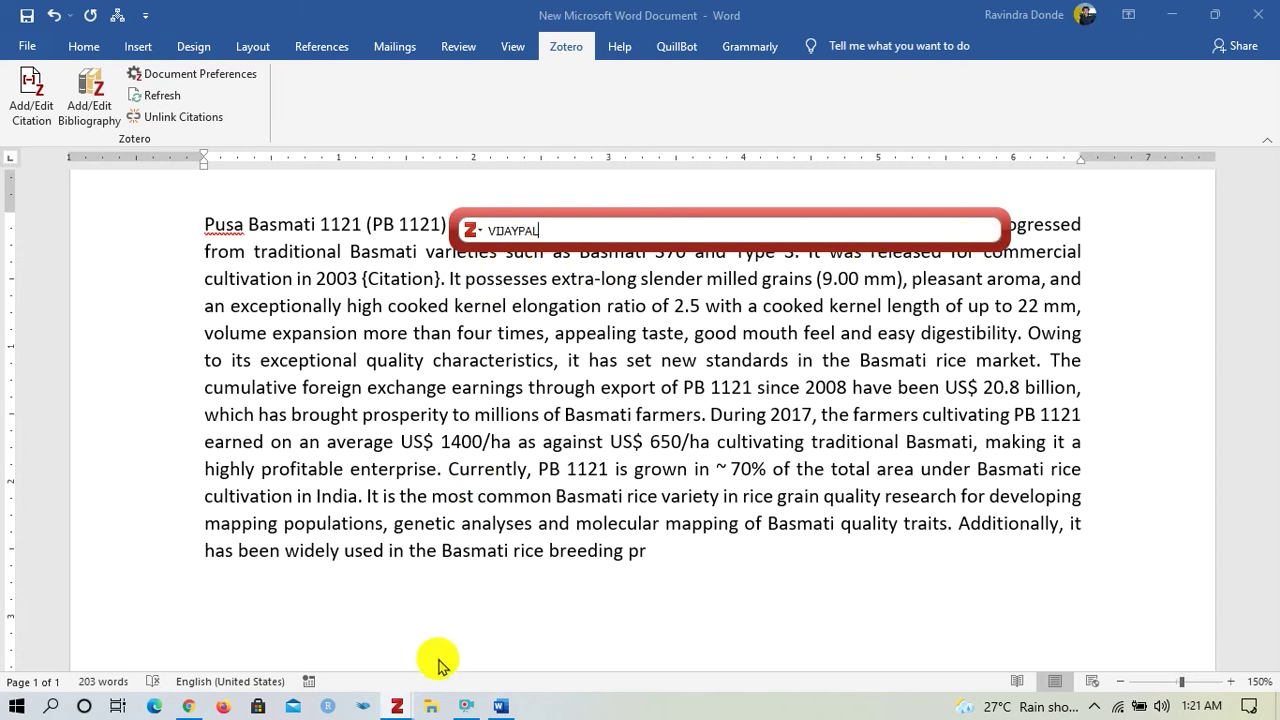
pyautogui.moveTo(290, 662)
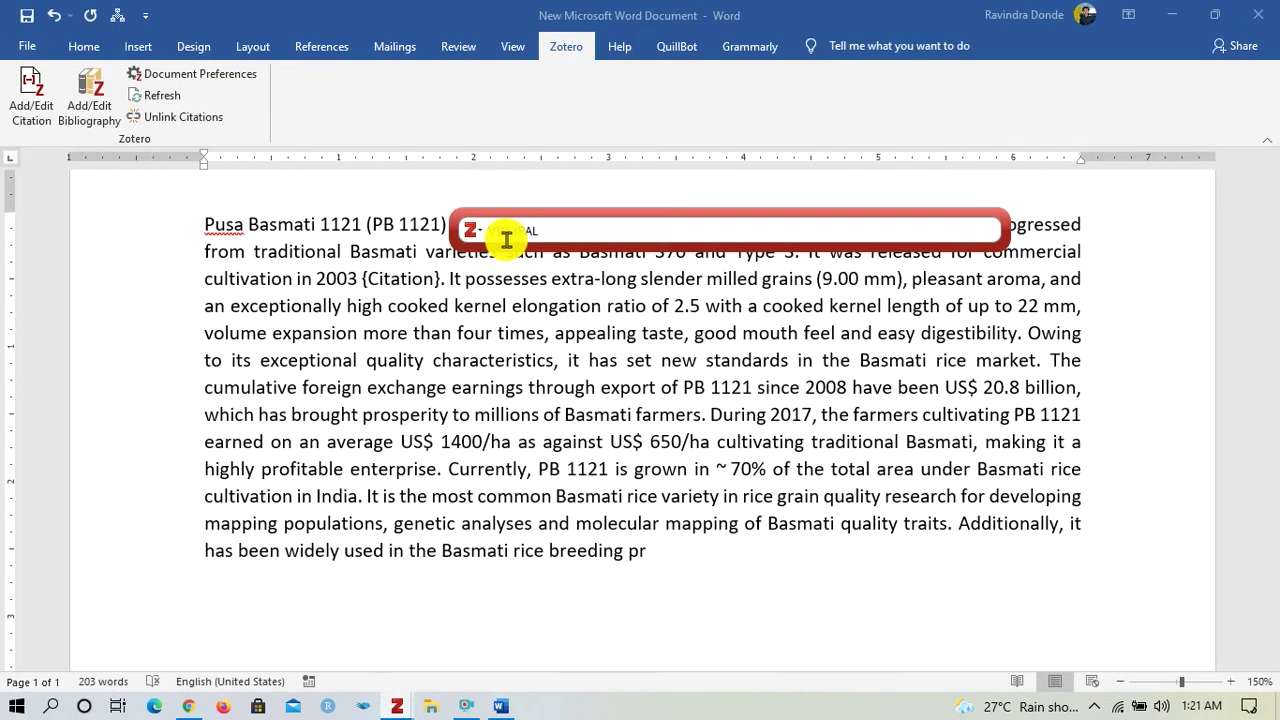
pyautogui.click(511, 229)
pyautogui.press('Delete')
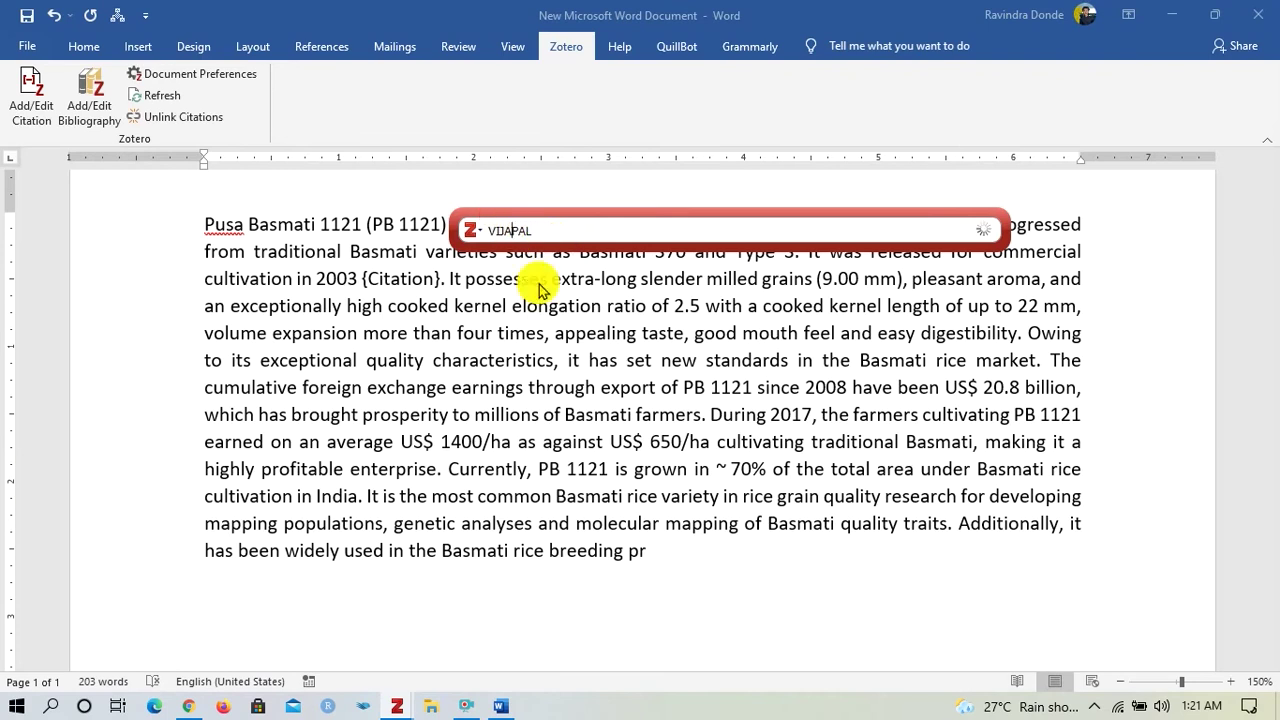
pyautogui.write('i')
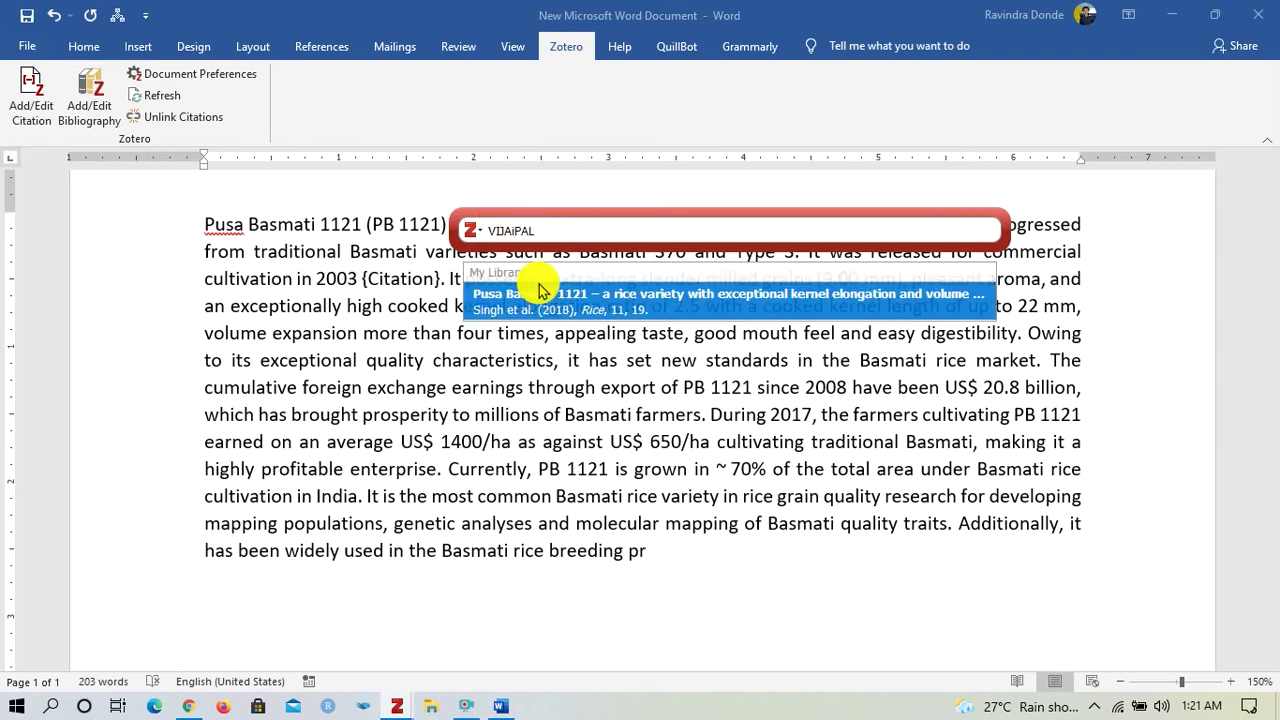
pyautogui.click(600, 316)
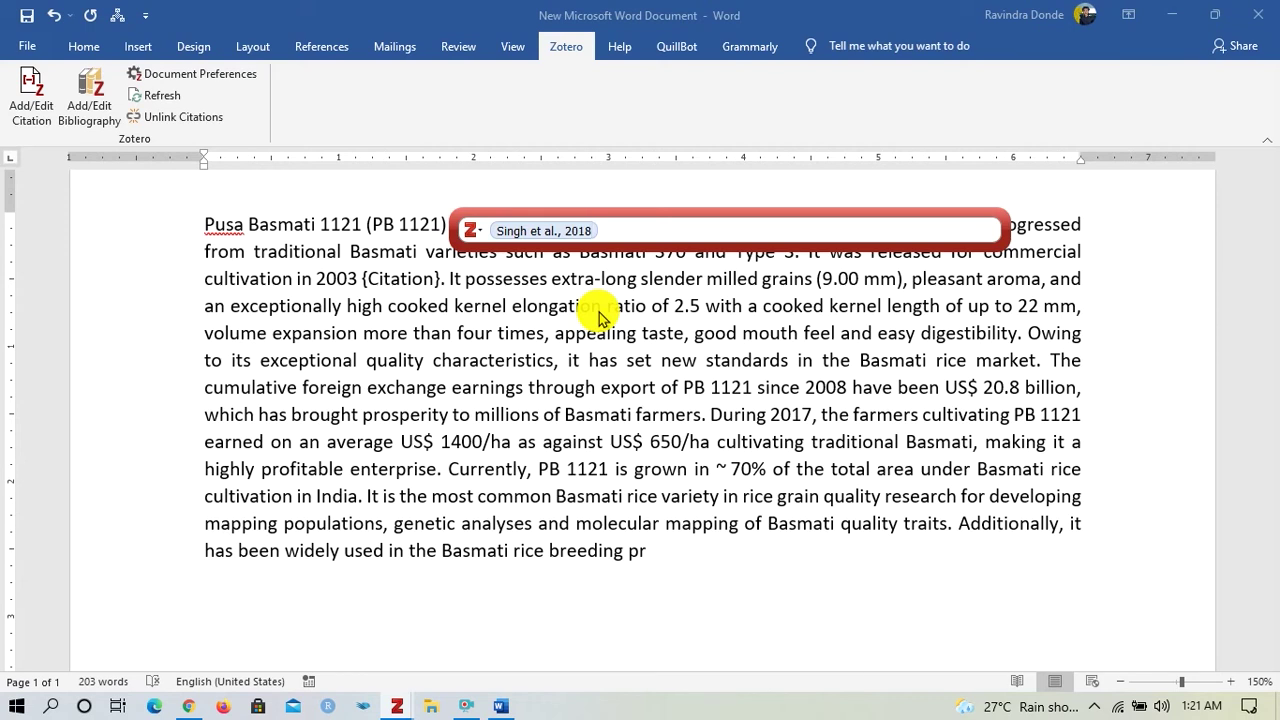
pyautogui.press('Return')
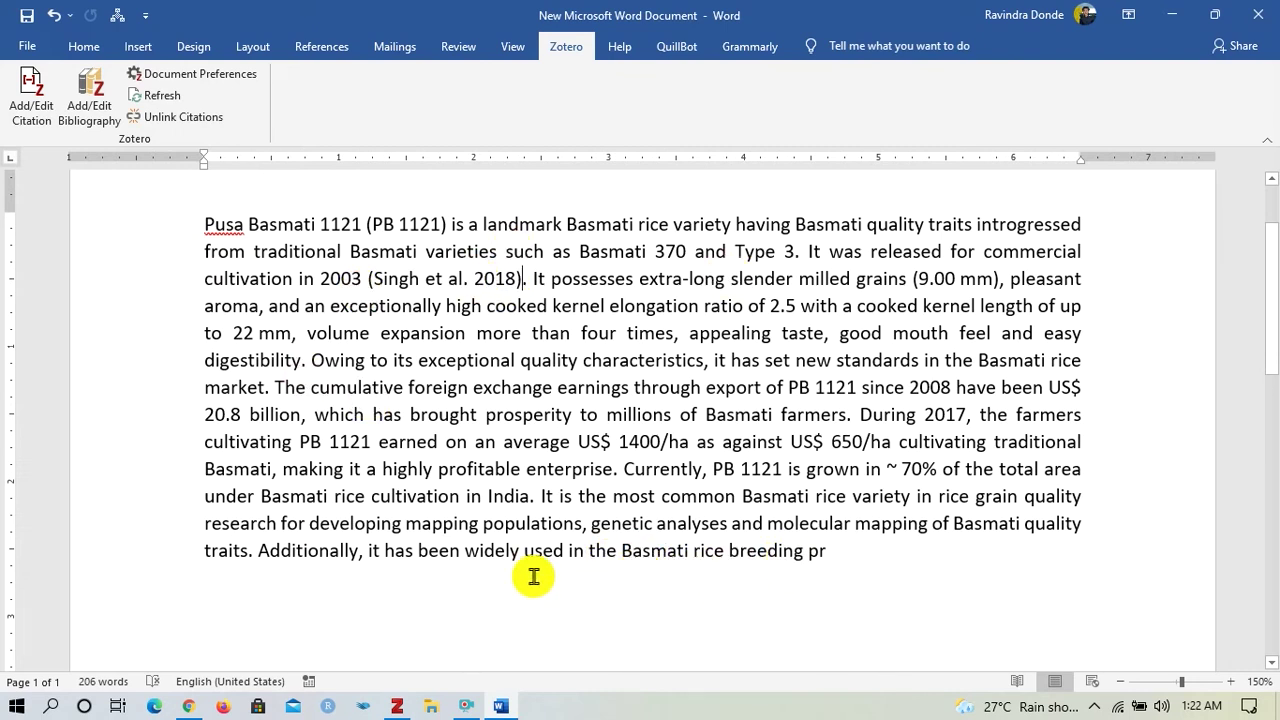
# Start a citation at the end of the paragraph and add the already cited Pusa Basmati 1121 article to it.
pyautogui.click(818, 548)
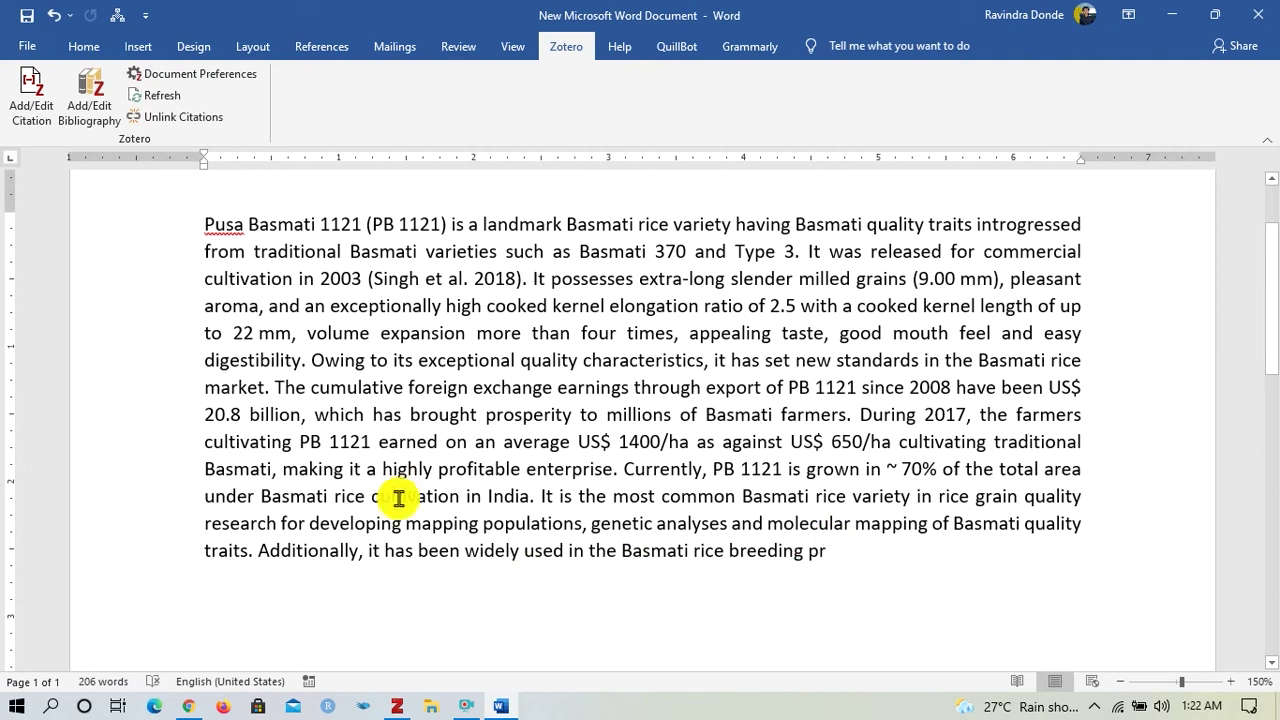
pyautogui.click(35, 104)
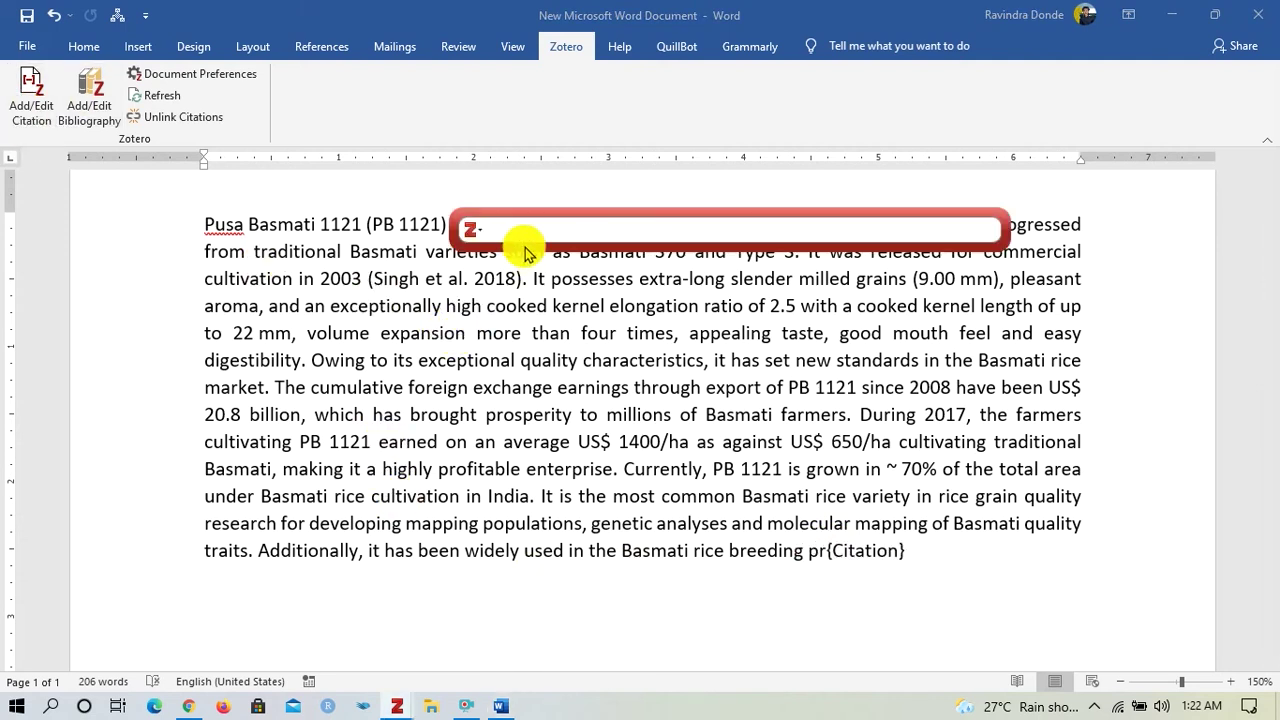
pyautogui.write('vij')
pyautogui.press('capslock')
pyautogui.write('a')
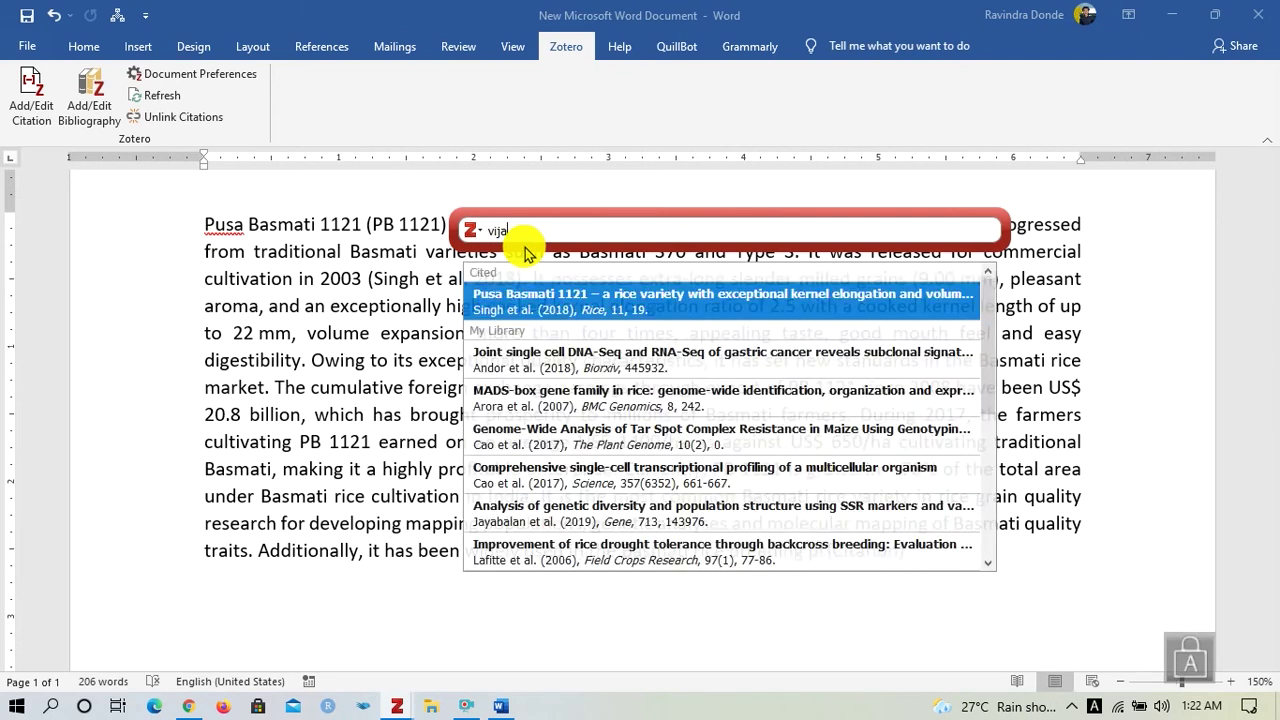
pyautogui.click(591, 307)
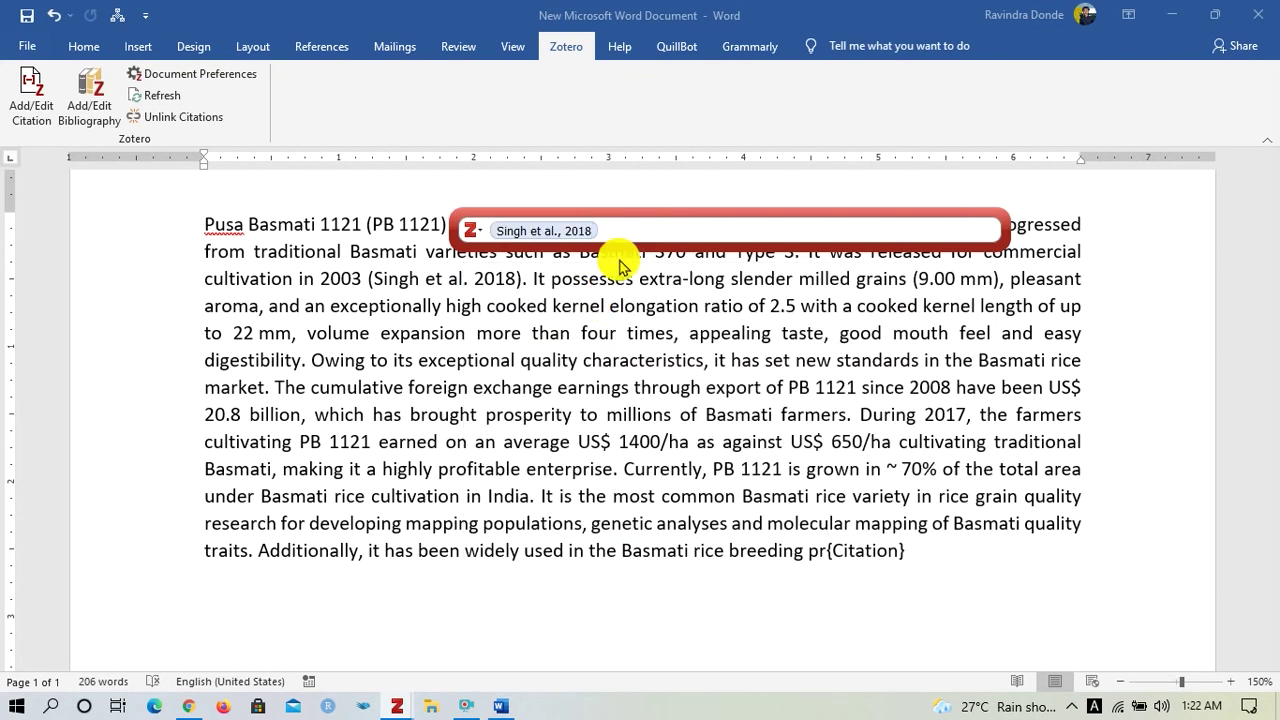
# Search the library for "RICE" and add the 2012 MutMap genome sequencing article (Nature Biotechnology, 174-178) to the open citation.
pyautogui.write('RAJI')
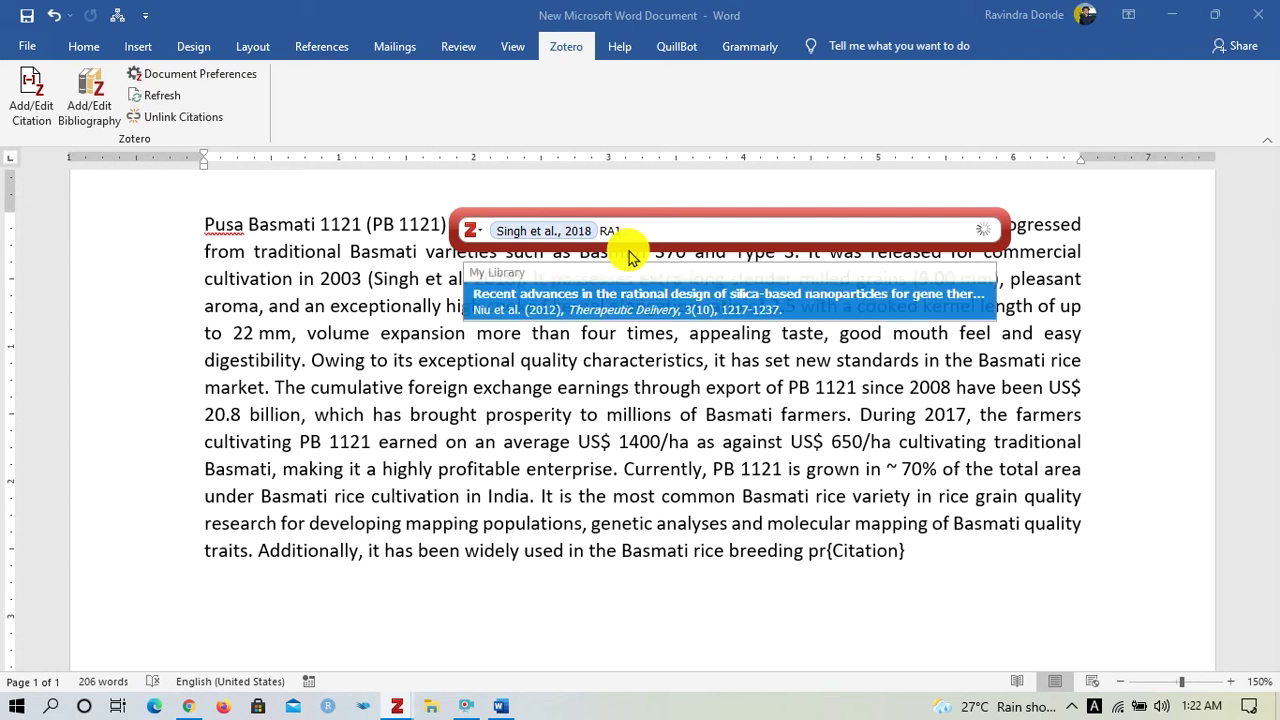
pyautogui.press('BackSpace')
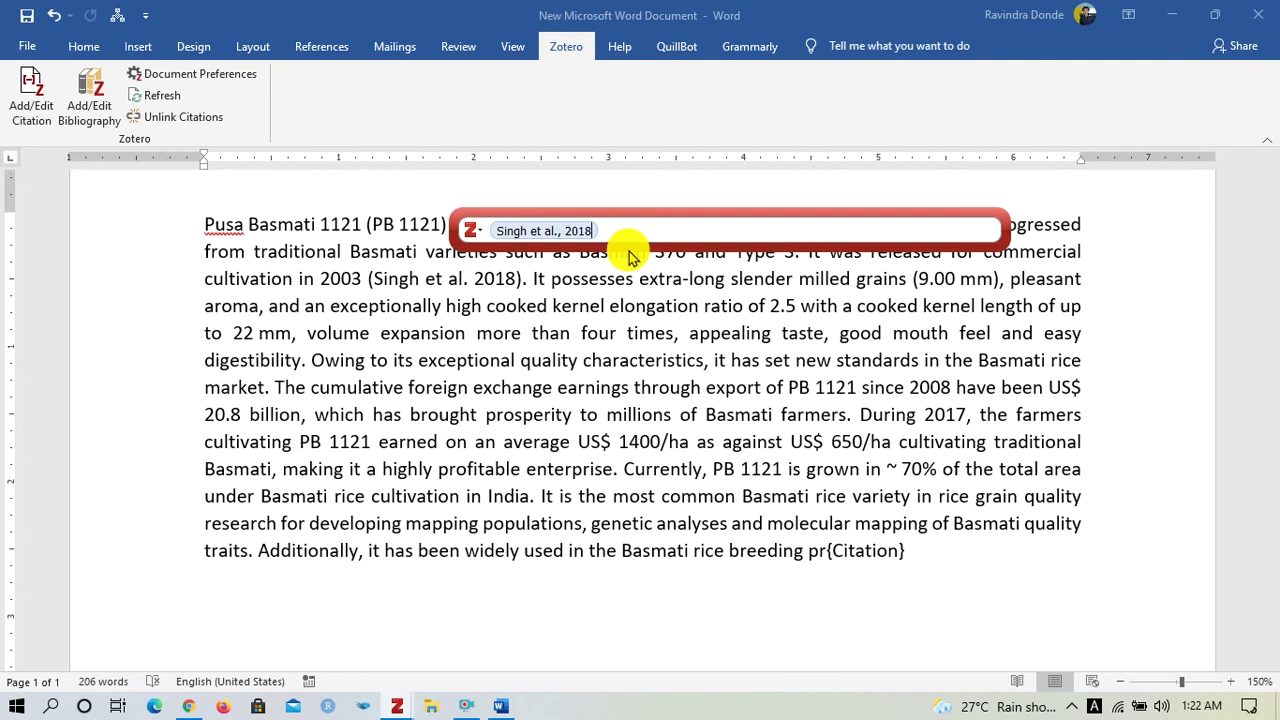
pyautogui.write('RICE')
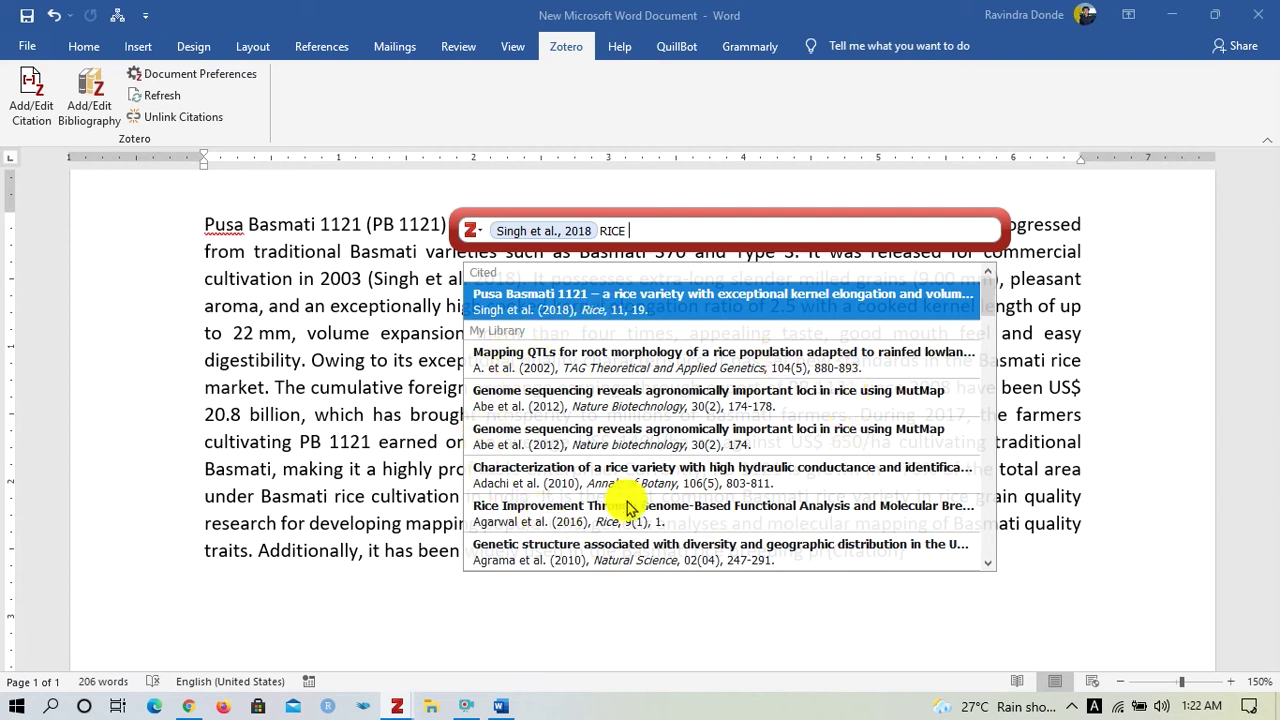
pyautogui.scroll(-5, 600, 400)
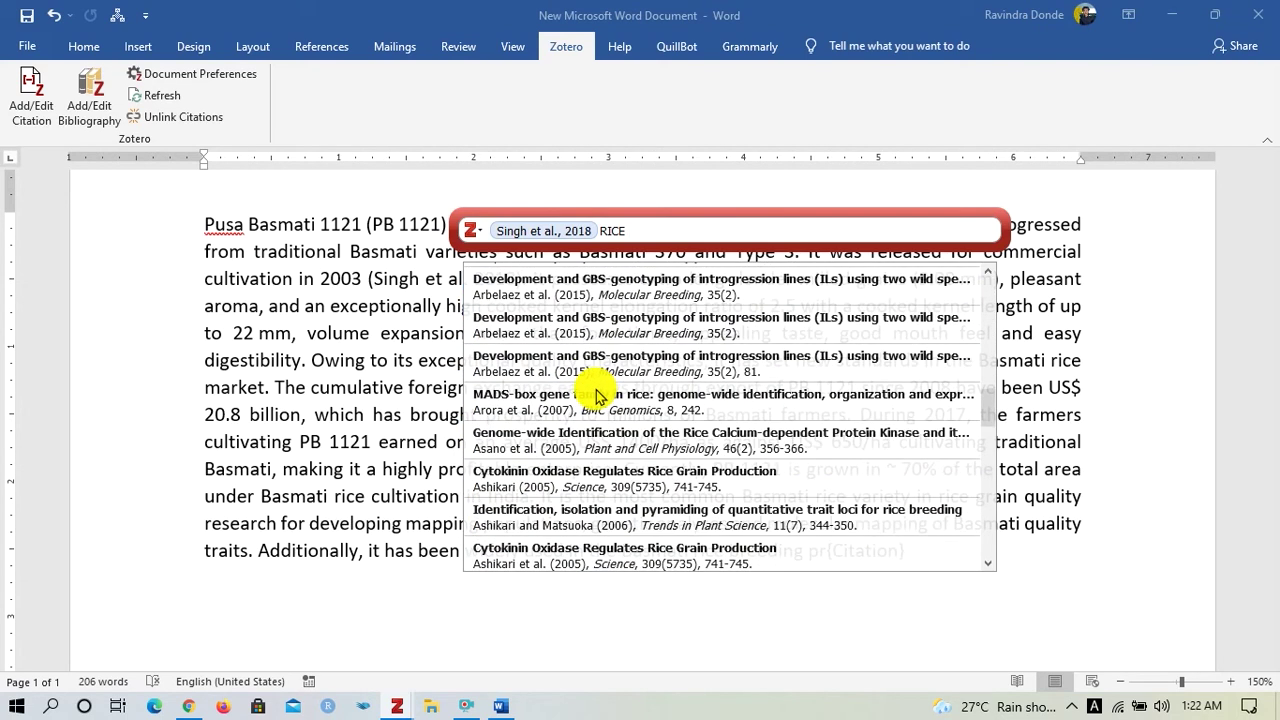
pyautogui.scroll(6, 598, 397)
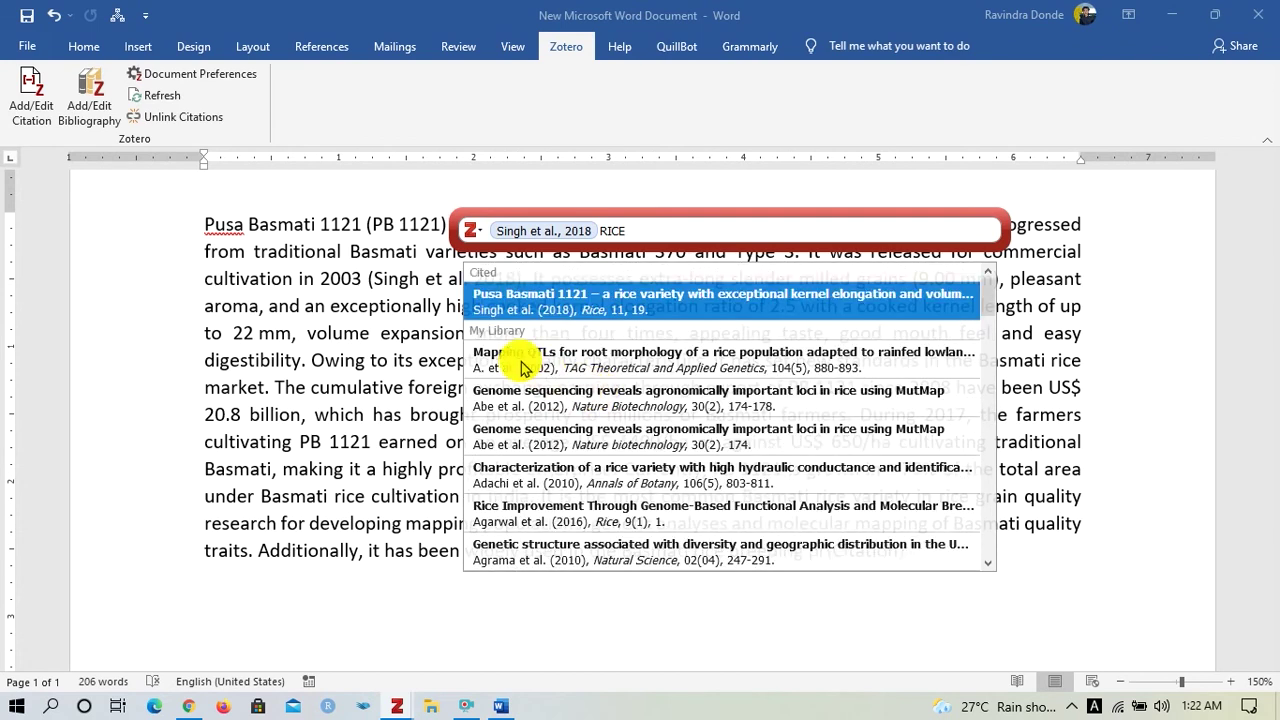
pyautogui.press('Return')
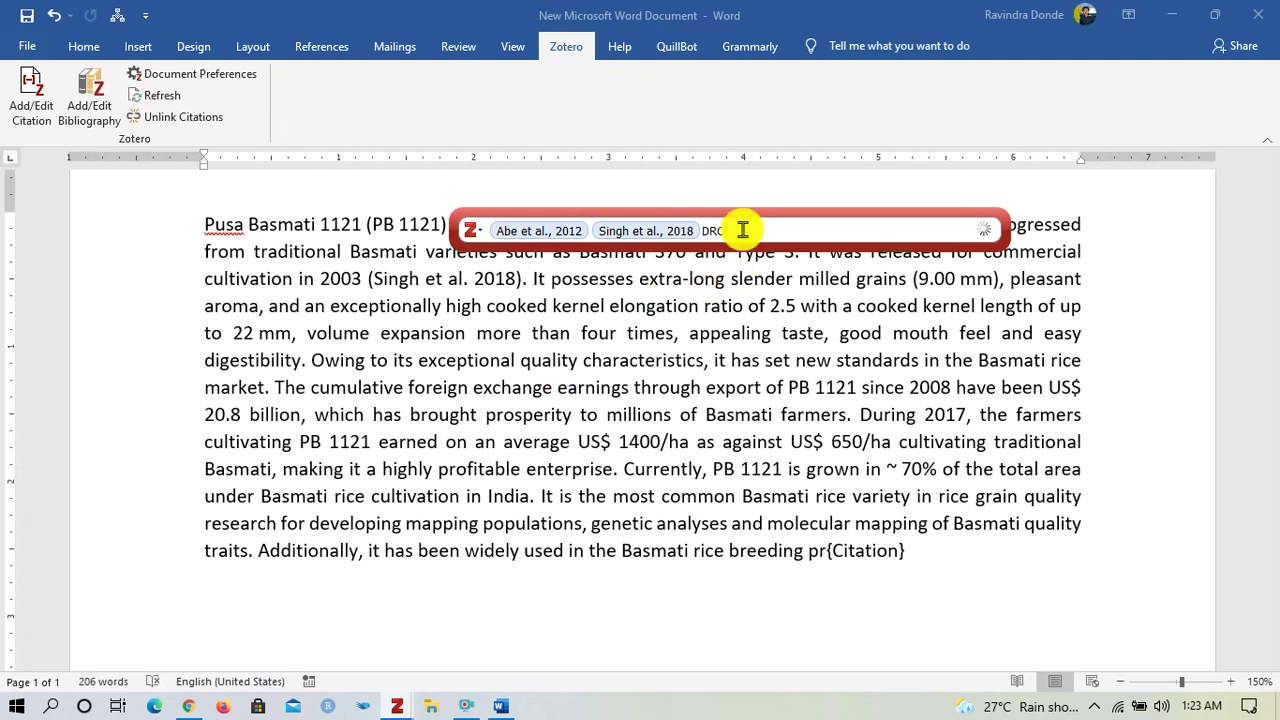
# Search for "DROUGHT", add the 2017 Rice Science article on genetic diversity of rice germplasm in Tripura, and insert the citation.
pyautogui.write('DROUGHT')
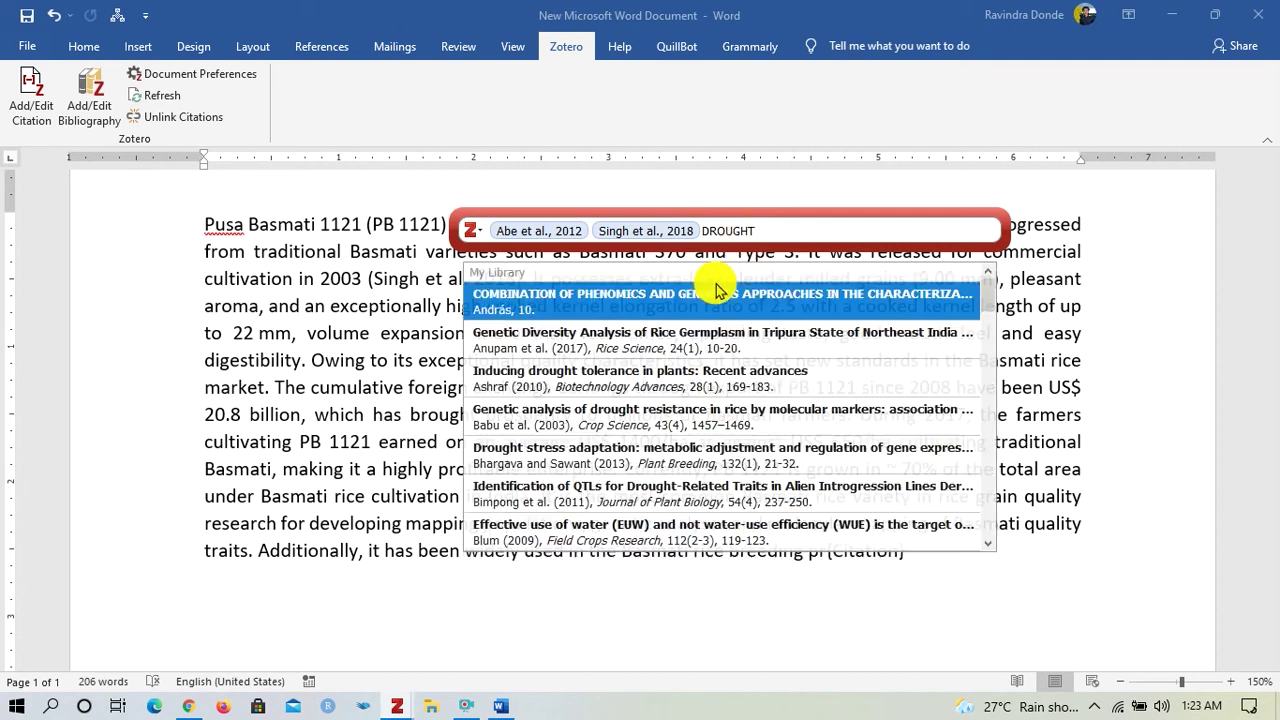
pyautogui.click(558, 357)
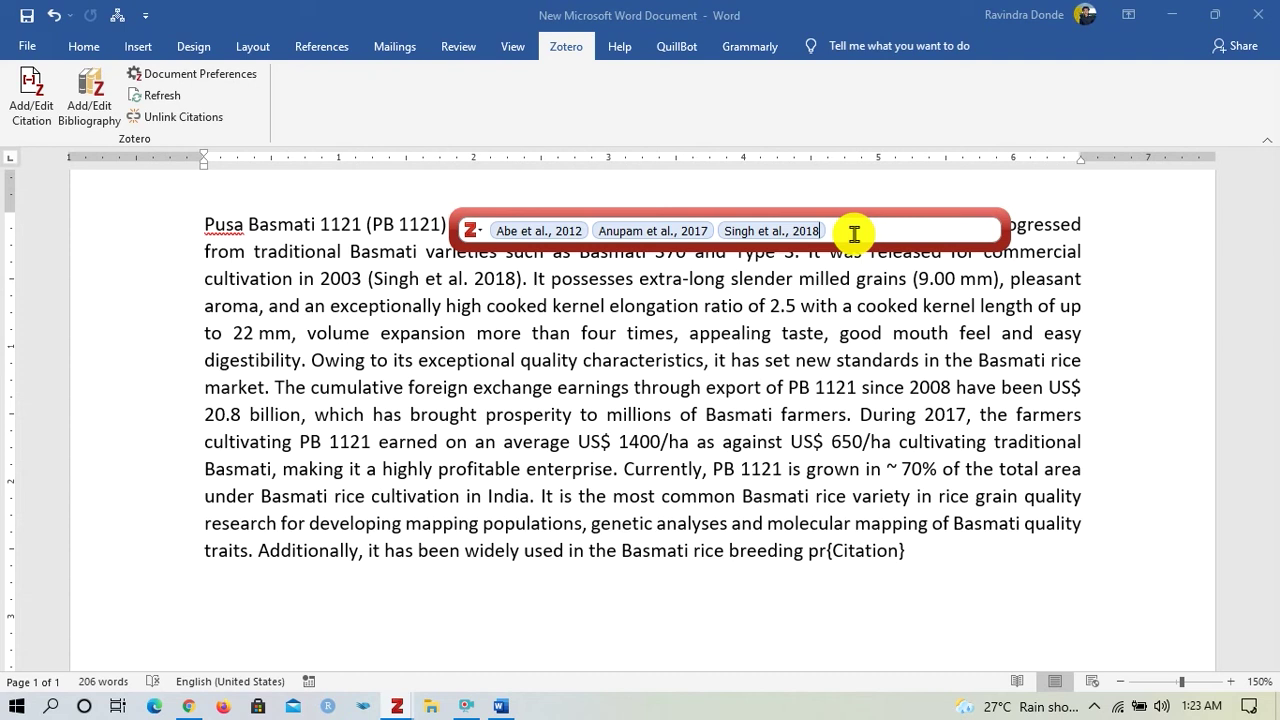
pyautogui.press('Return')
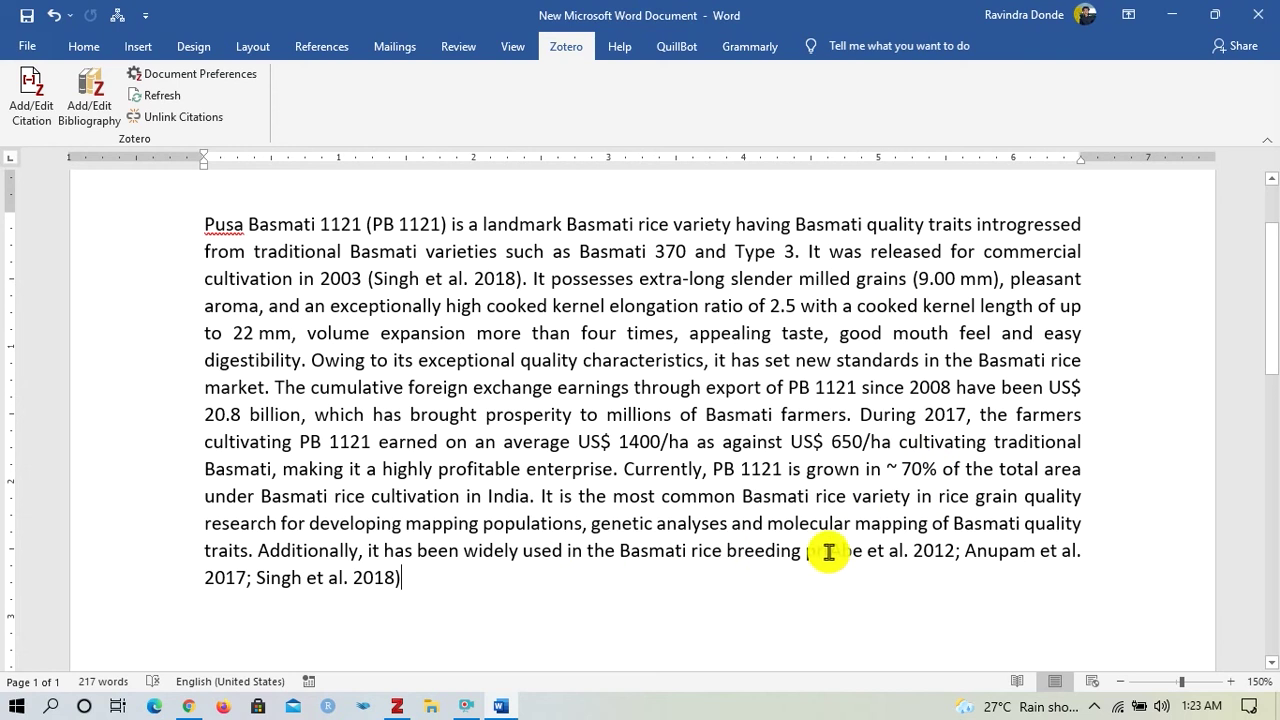
# Insert a space before the citation at the end of the paragraph and a full stop after it.
pyautogui.click(824, 550)
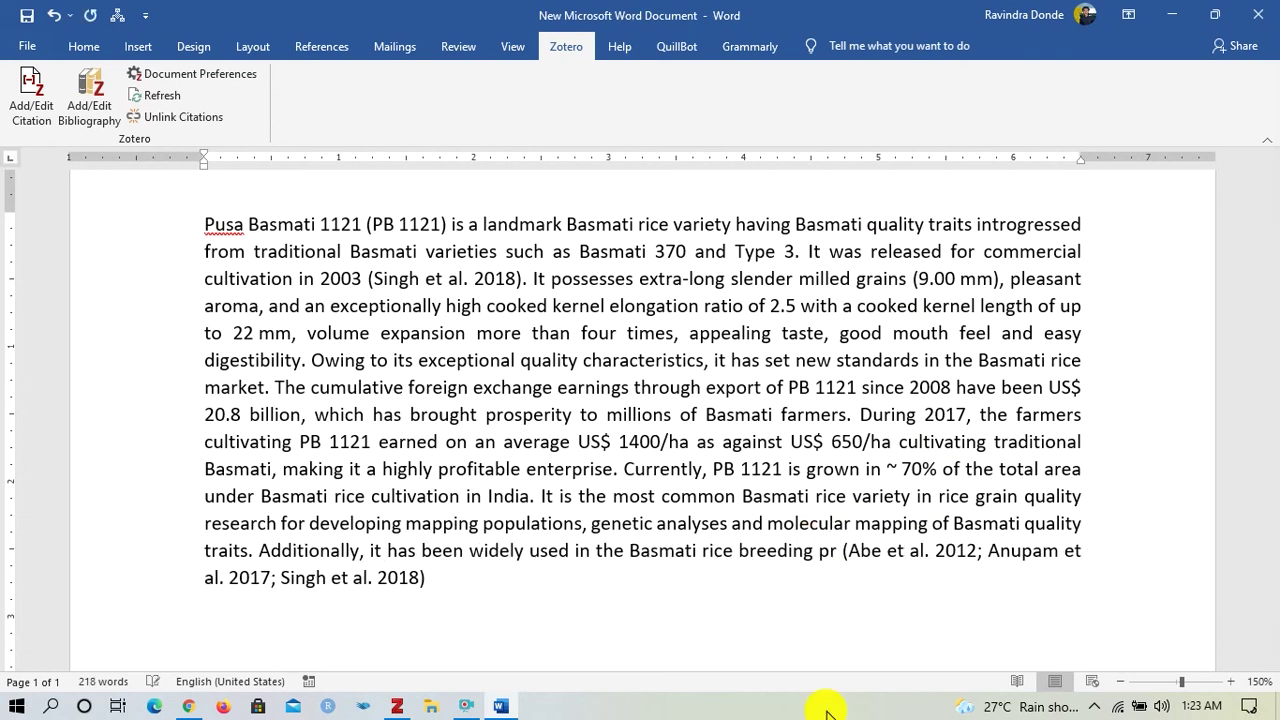
pyautogui.click(449, 582)
pyautogui.write('.')
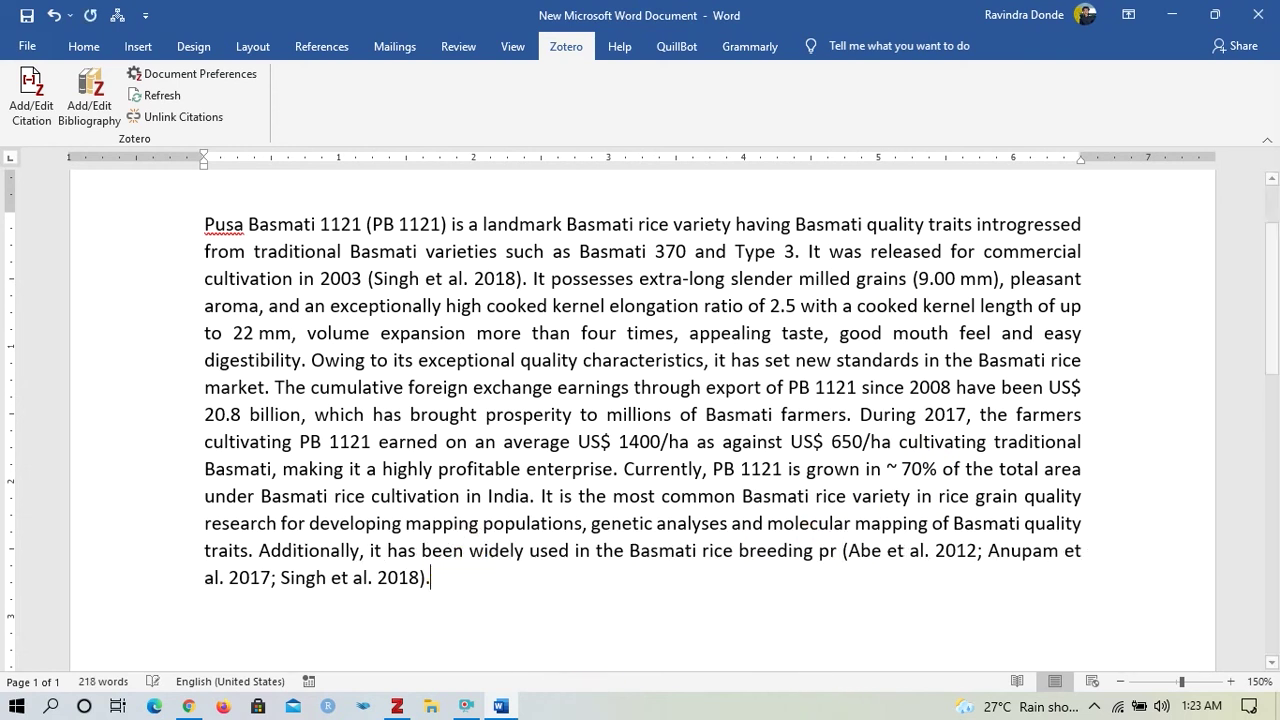
# Write the heading "Bibliography/ References:" a few lines below the paragraph and start a new line under it.
pyautogui.scroll(-3, 490, 545)
pyautogui.click(284, 456)
pyautogui.click(480, 375)
pyautogui.press('Return')
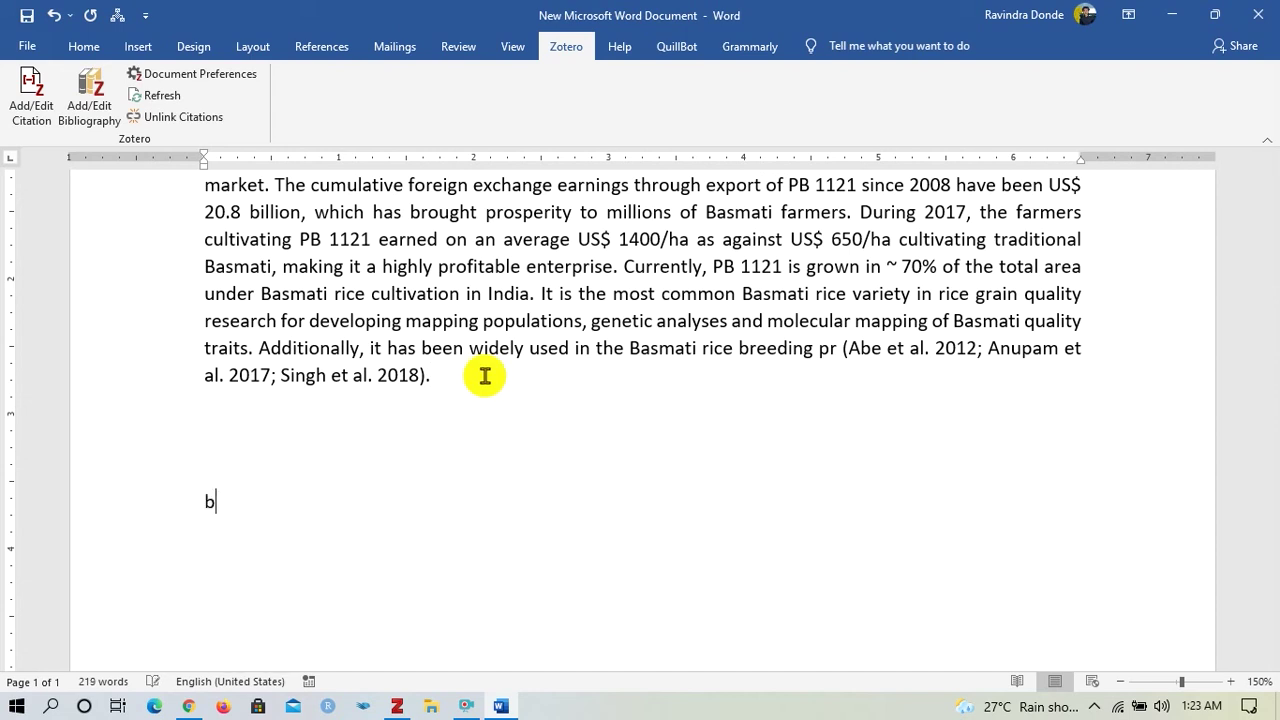
pyautogui.press('BackSpace')
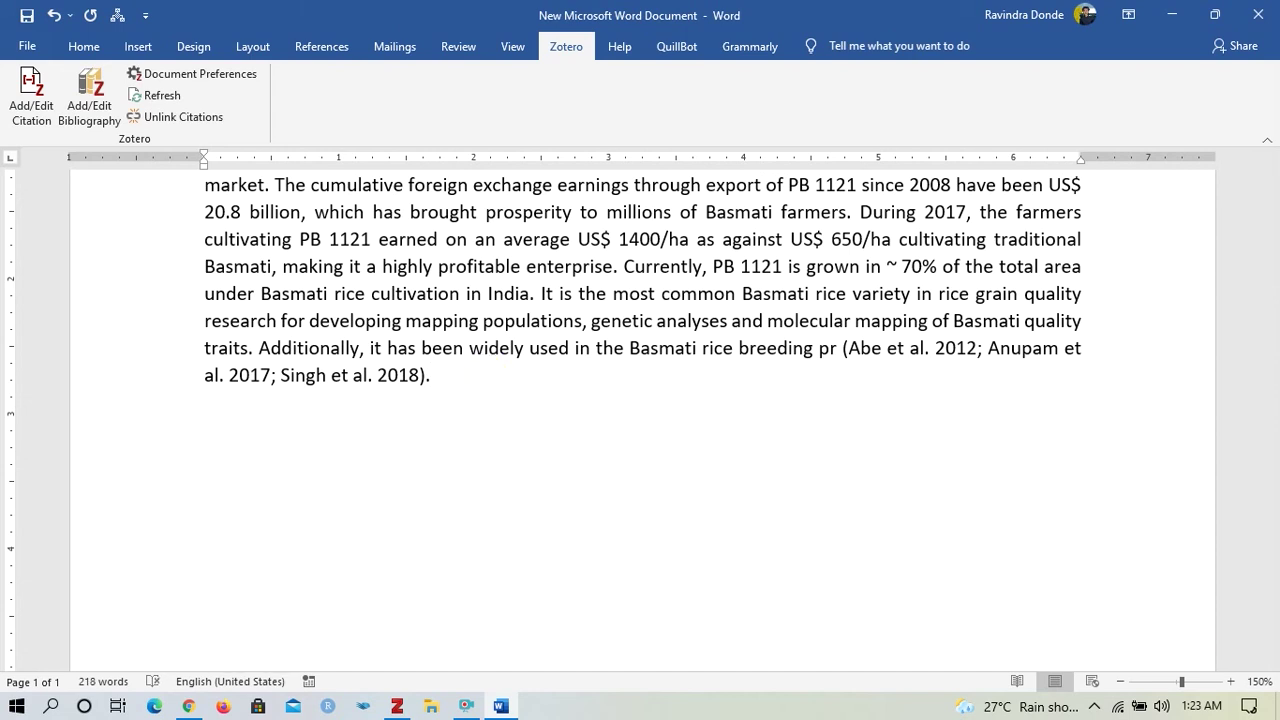
pyautogui.write('Bibliography')
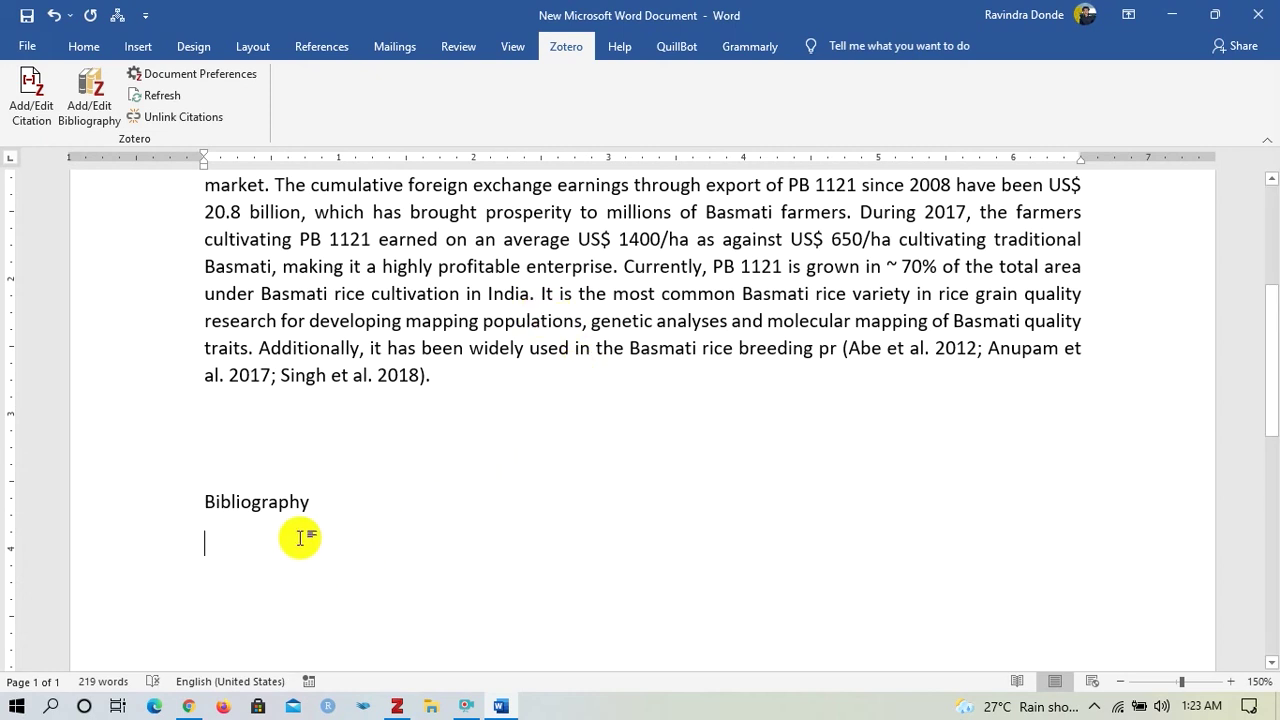
pyautogui.click(345, 495)
pyautogui.write('/m')
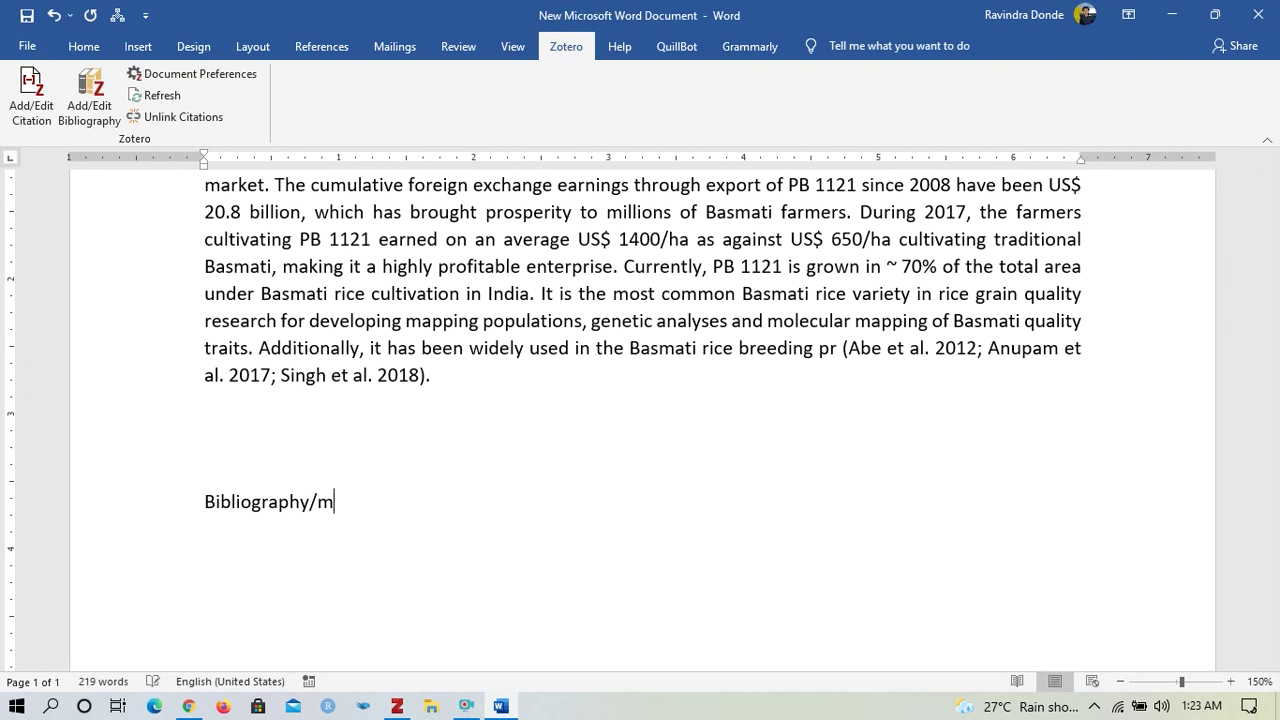
pyautogui.press('BackSpace')
pyautogui.write(' References:')
pyautogui.press('Return')
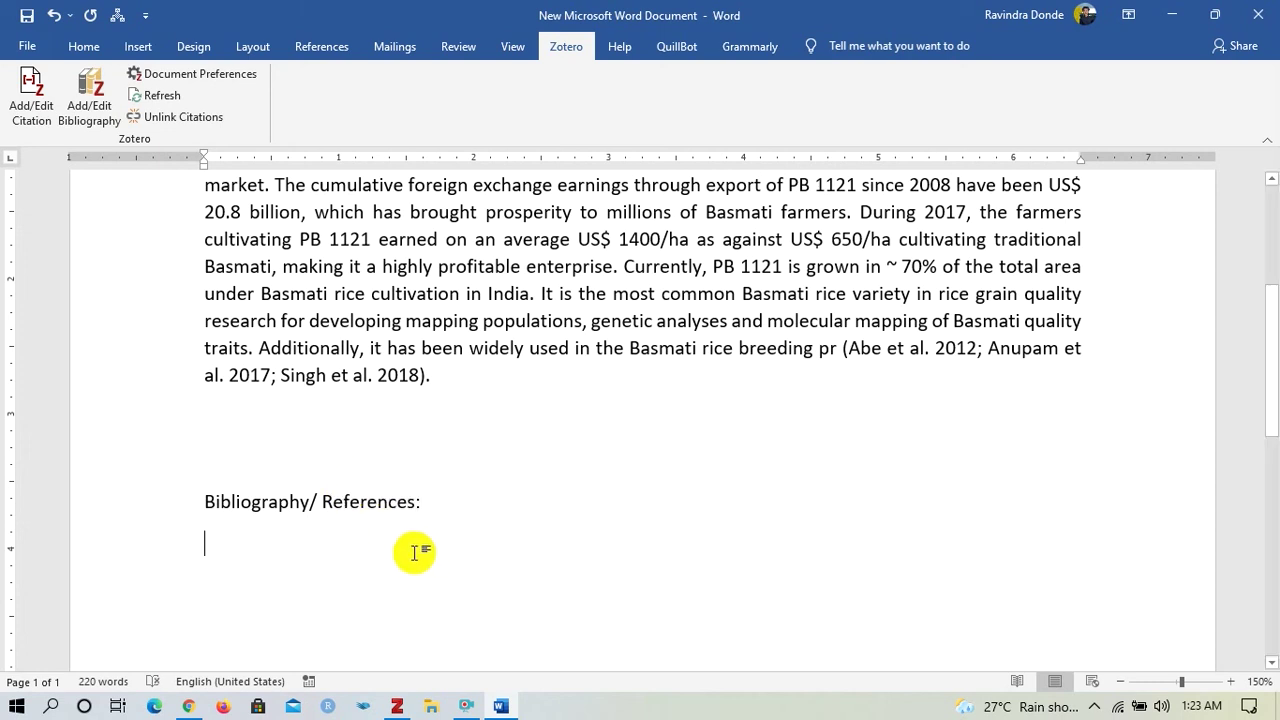
# Insert the Zotero bibliography of the cited articles under the "Bibliography/ References:" heading.
pyautogui.scroll(-2, 443, 491)
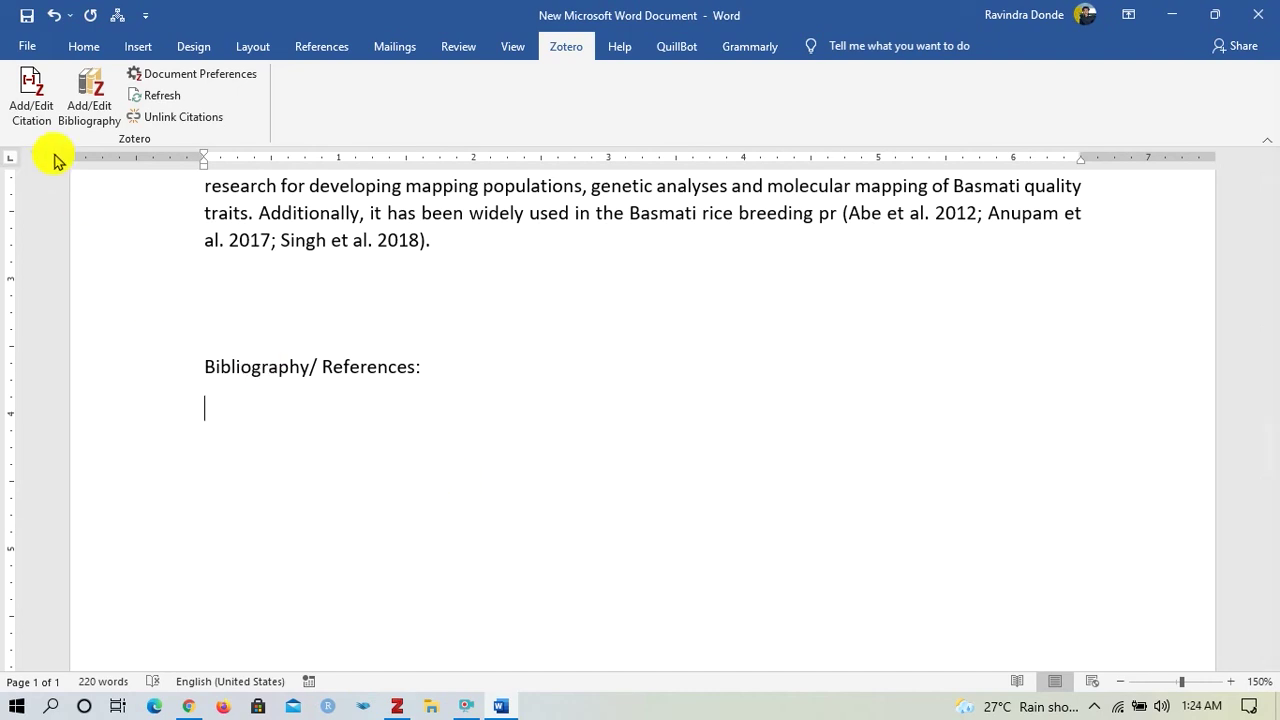
pyautogui.click(90, 106)
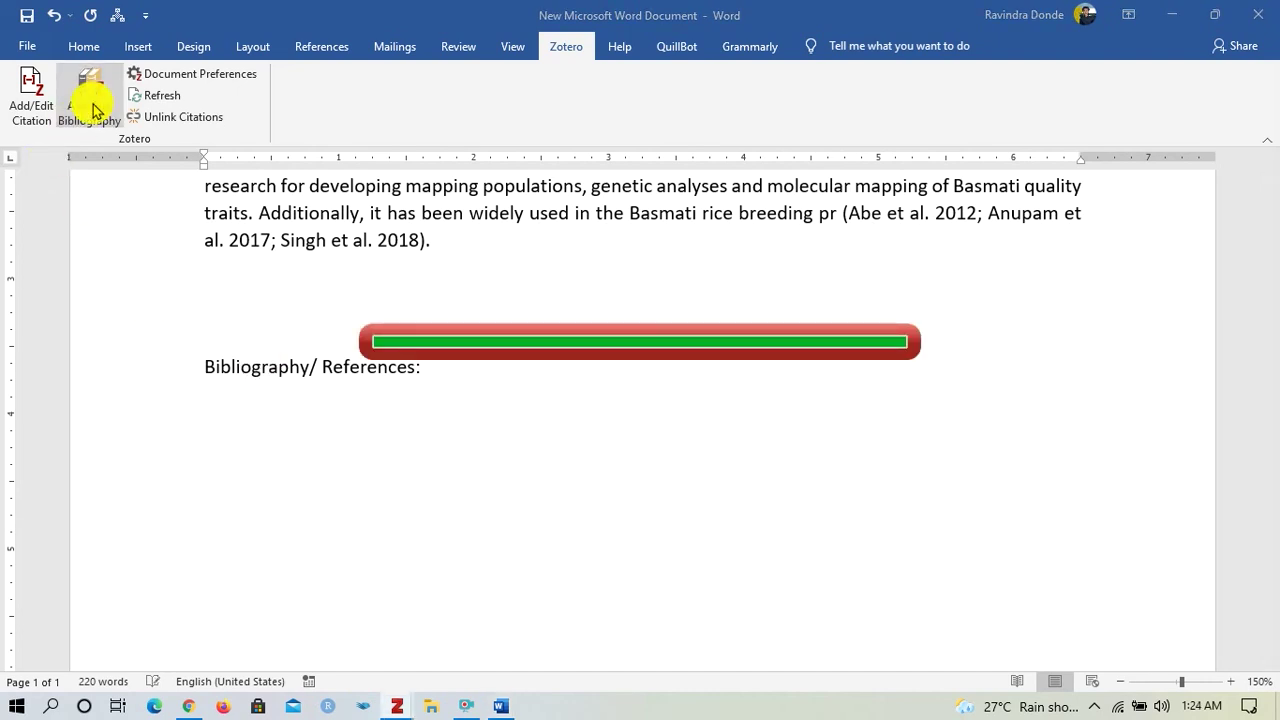
pyautogui.scroll(-2, 344, 443)
pyautogui.scroll(-4, 344, 443)
pyautogui.scroll(5, 343, 443)
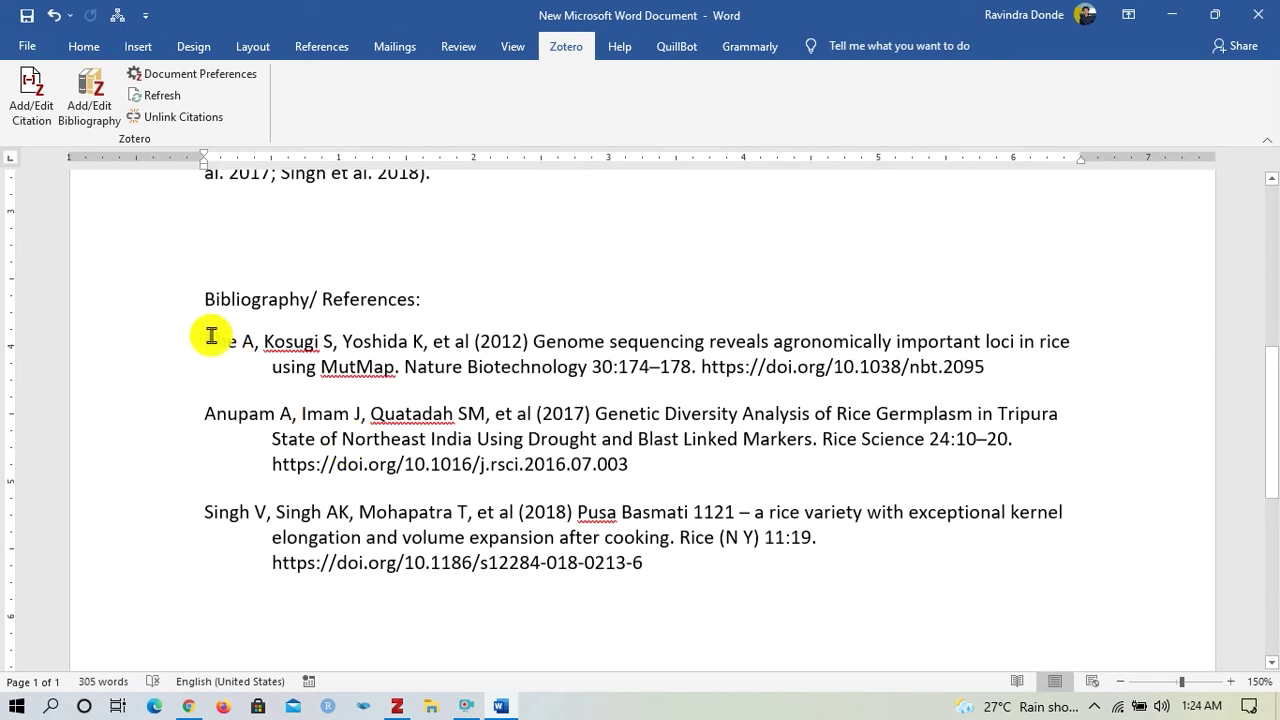
# Make the "Bibliography/ References:" heading bold.
pyautogui.keyDown('shift'); pyautogui.click(426, 302); pyautogui.keyUp('shift')
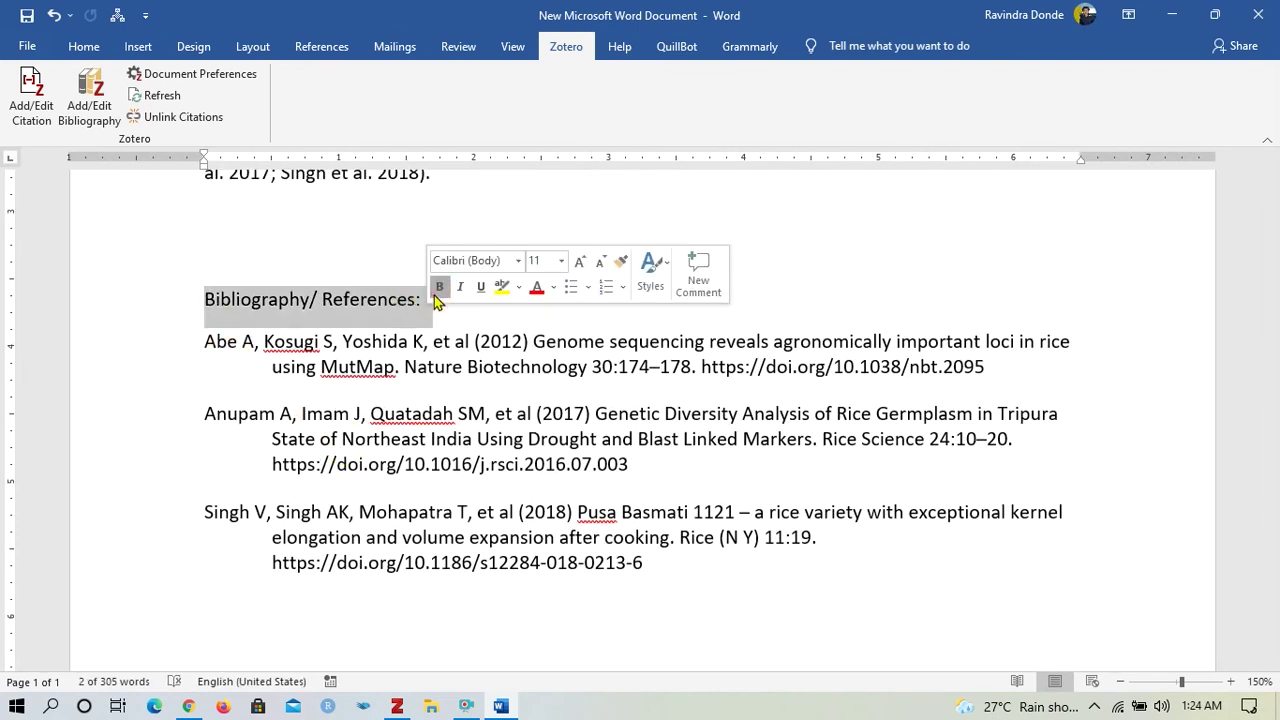
pyautogui.hotkey('ctrl', 'b')
pyautogui.click(425, 515)
# Change the document's citation style to Acta Analytica in the Zotero document preferences.
pyautogui.scroll(3, 305, 518)
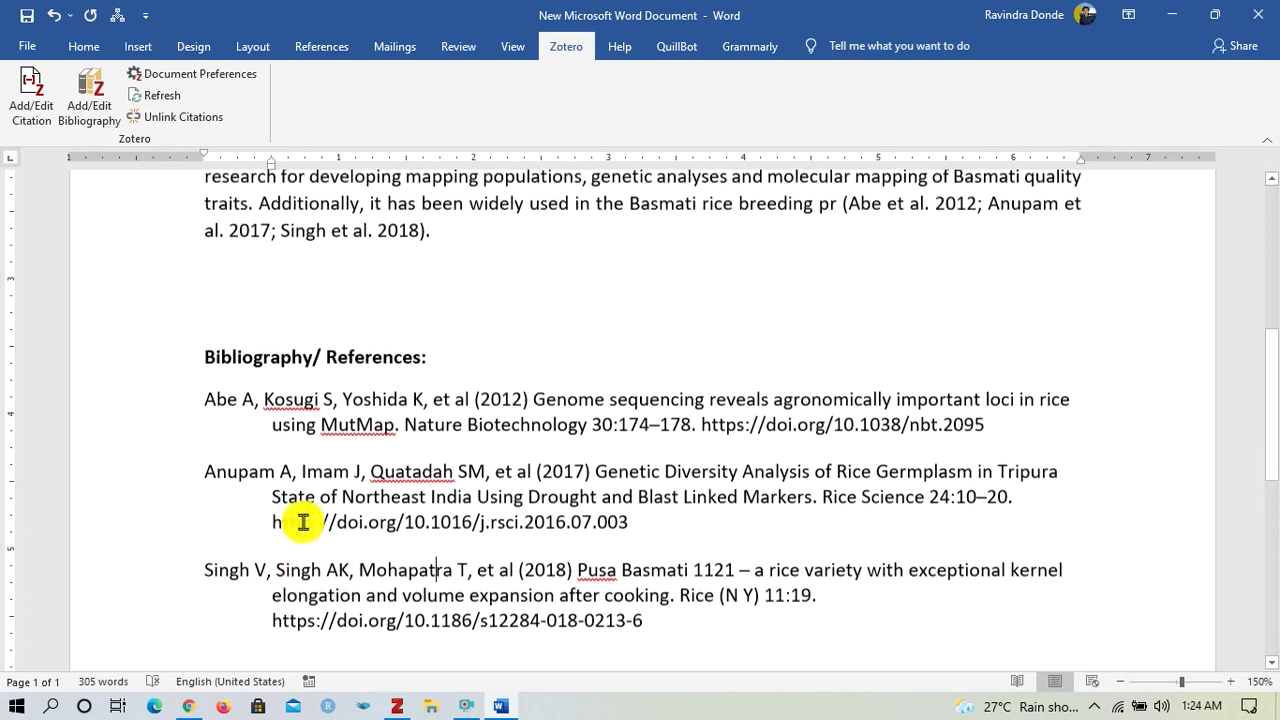
pyautogui.scroll(7, 310, 517)
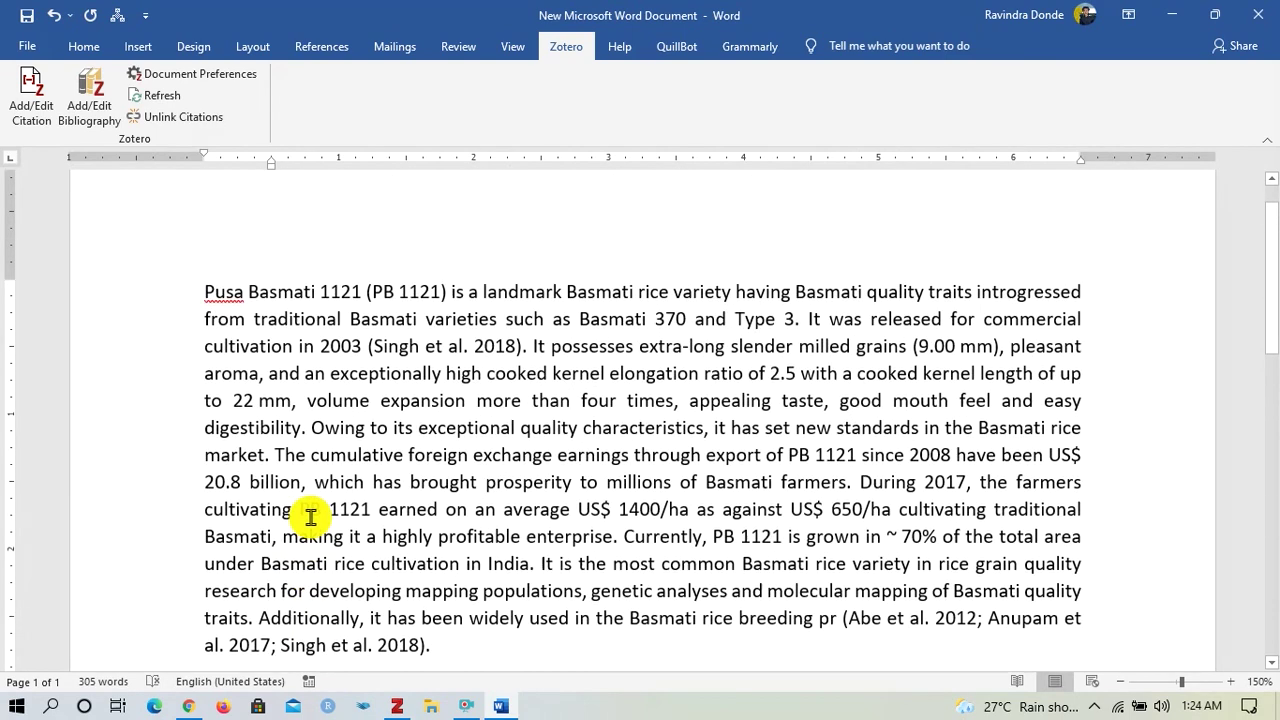
pyautogui.scroll(1, 308, 510)
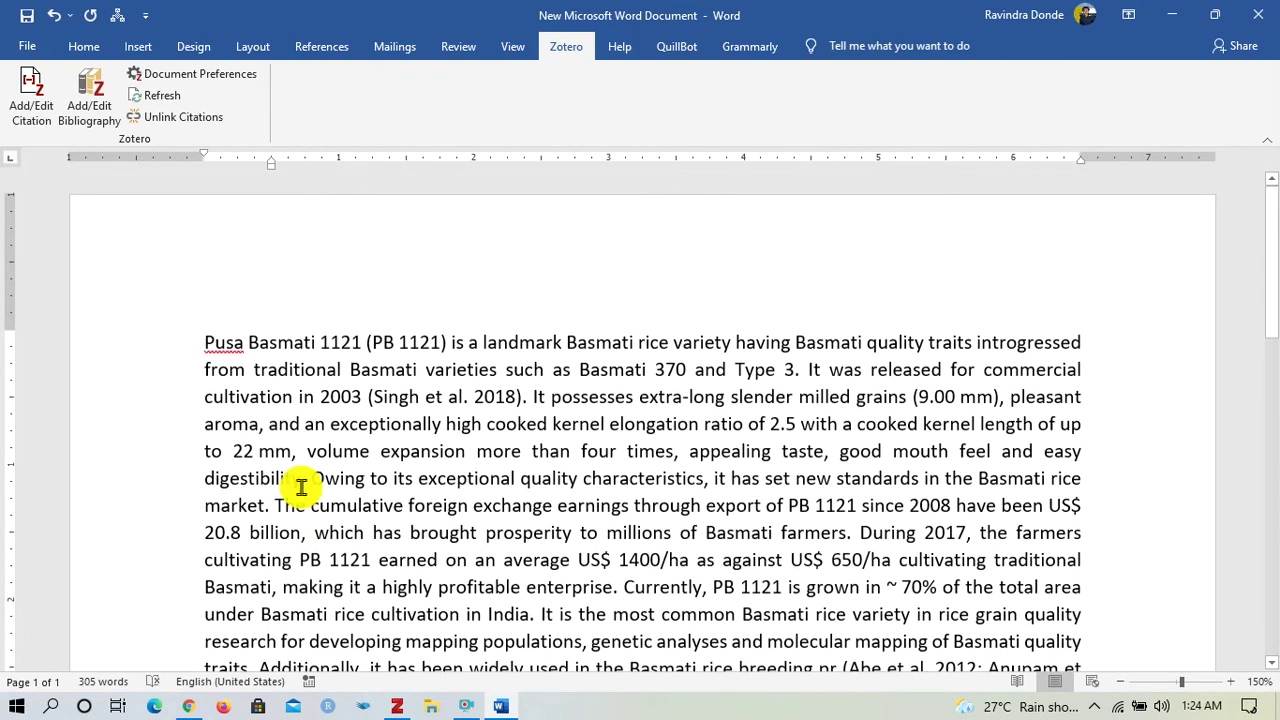
pyautogui.click(205, 80)
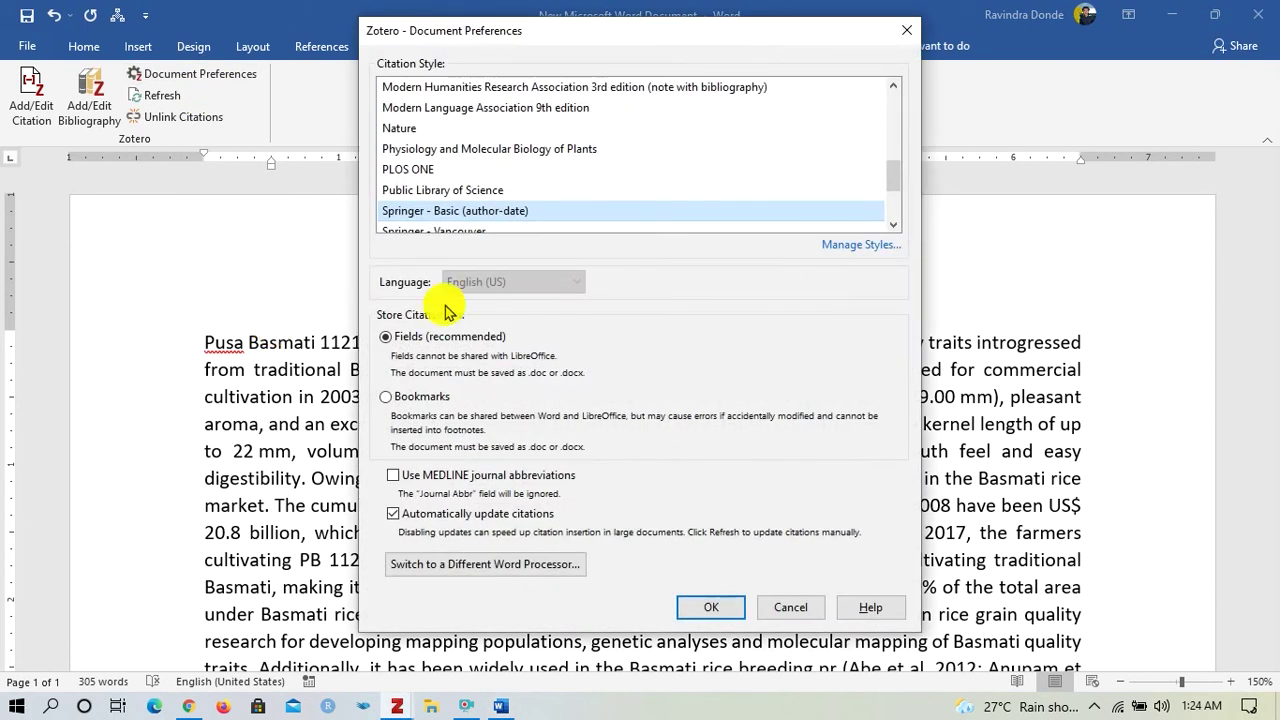
pyautogui.scroll(1, 535, 178)
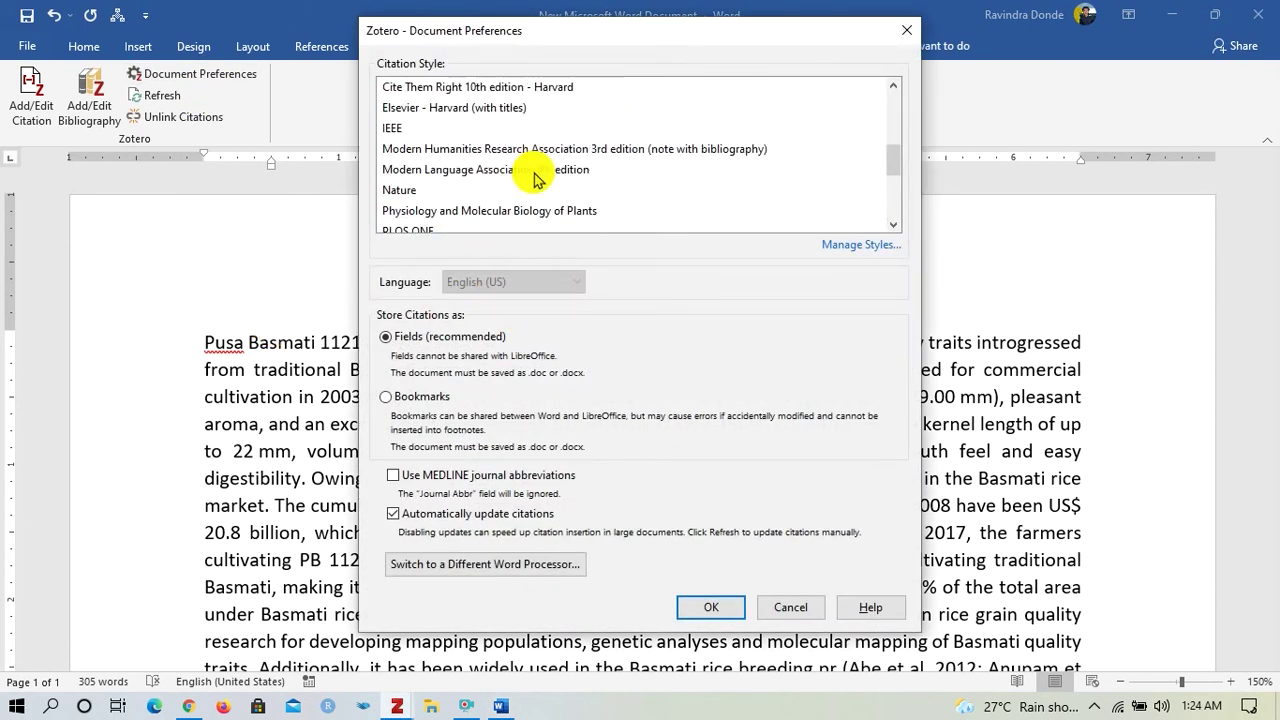
pyautogui.scroll(4, 535, 178)
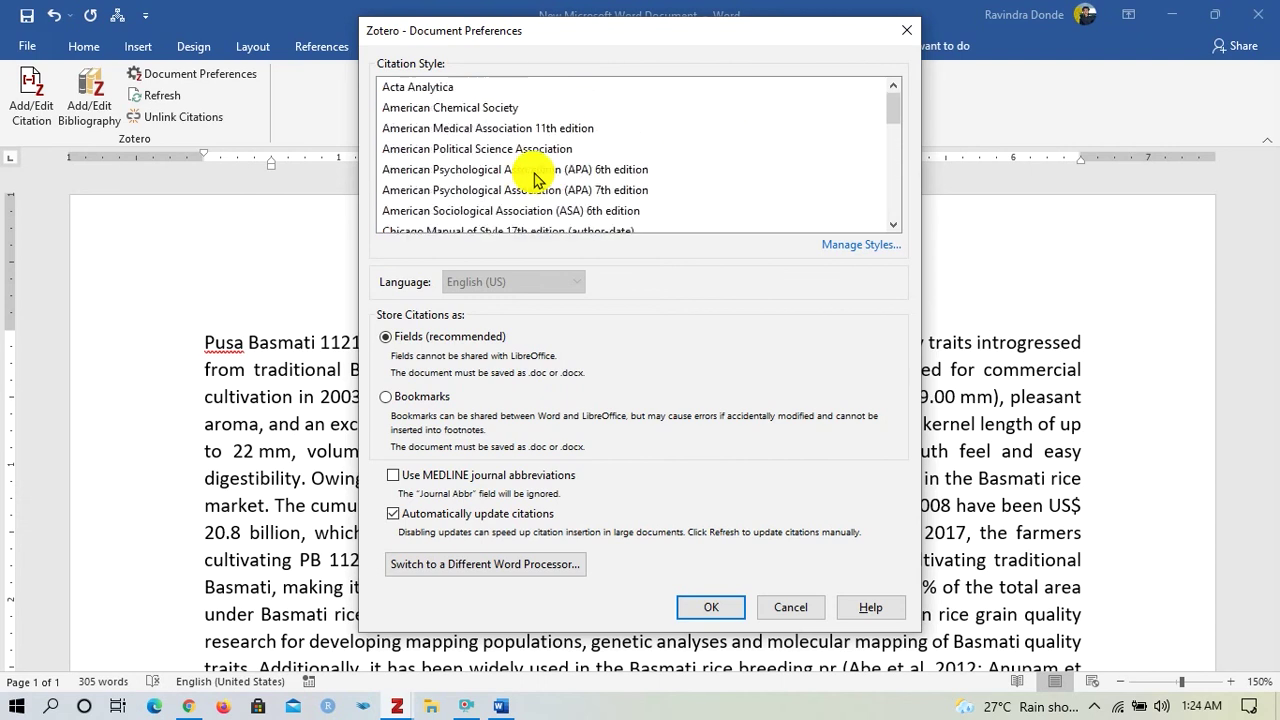
pyautogui.click(437, 89)
pyautogui.click(437, 93)
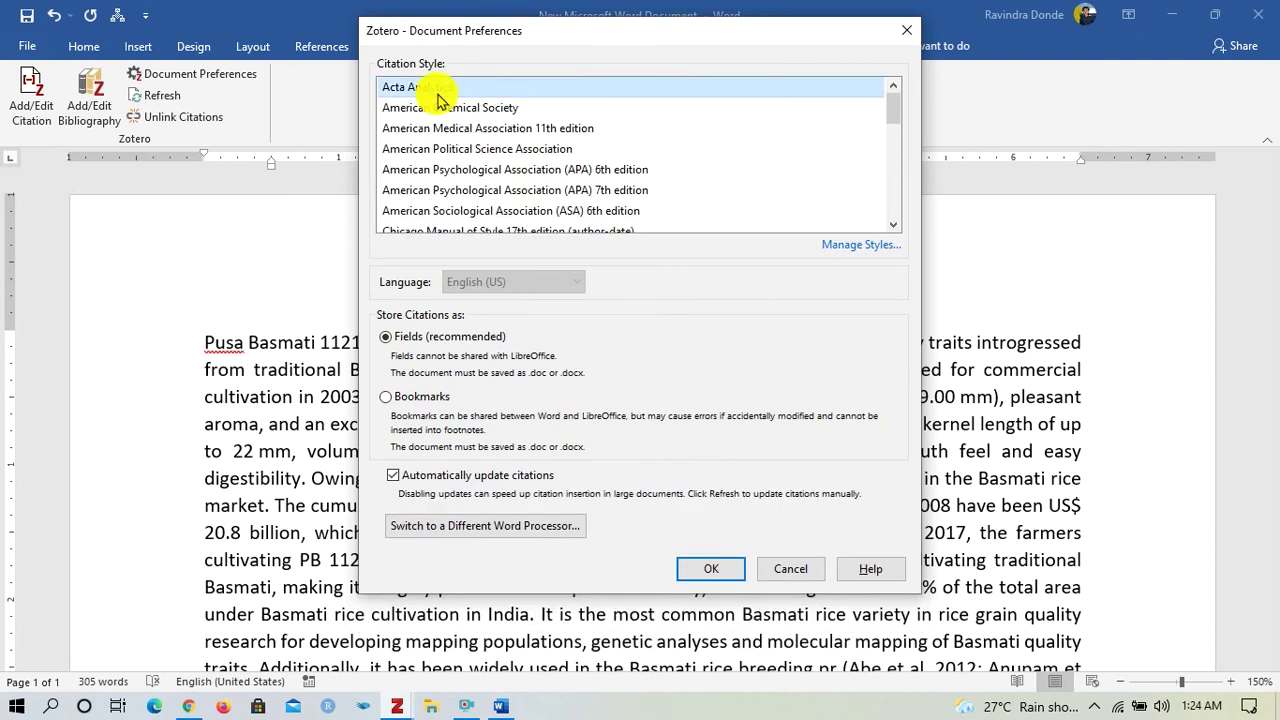
pyautogui.click(705, 566)
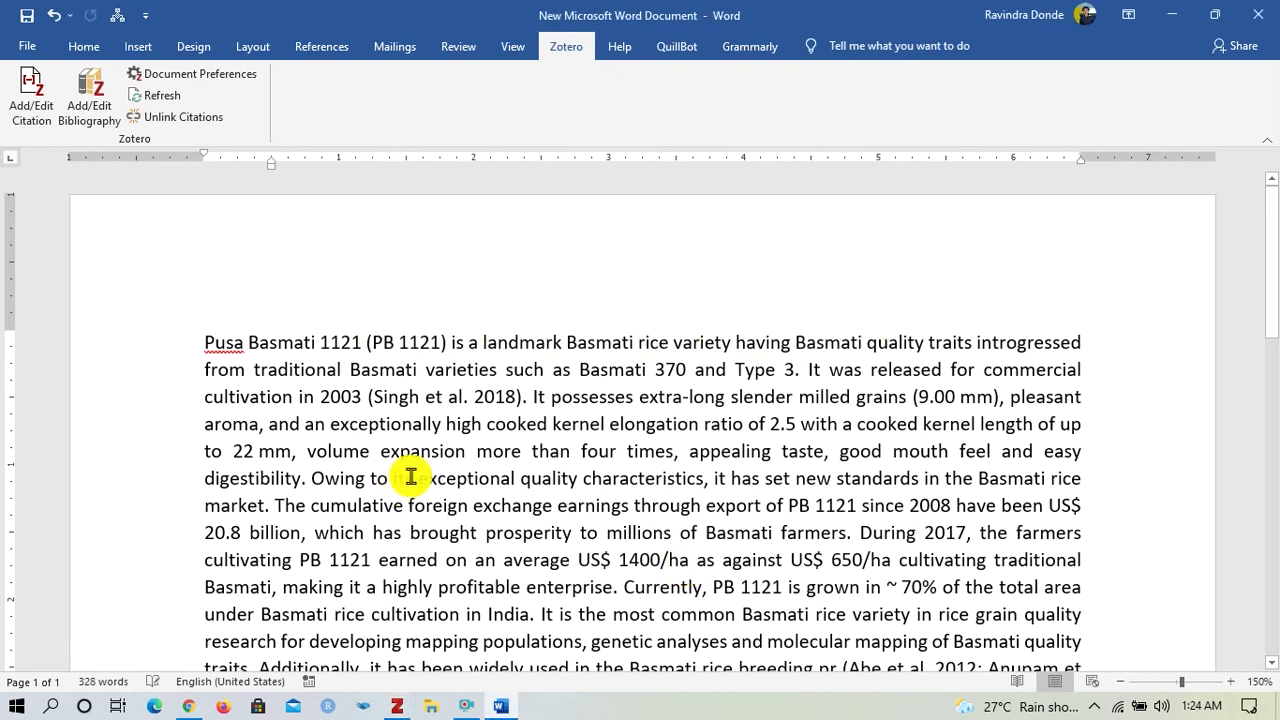
# Examine how the in-text citations and the bibliography entries are formatted in the Acta Analytica style.
pyautogui.scroll(-3, 459, 462)
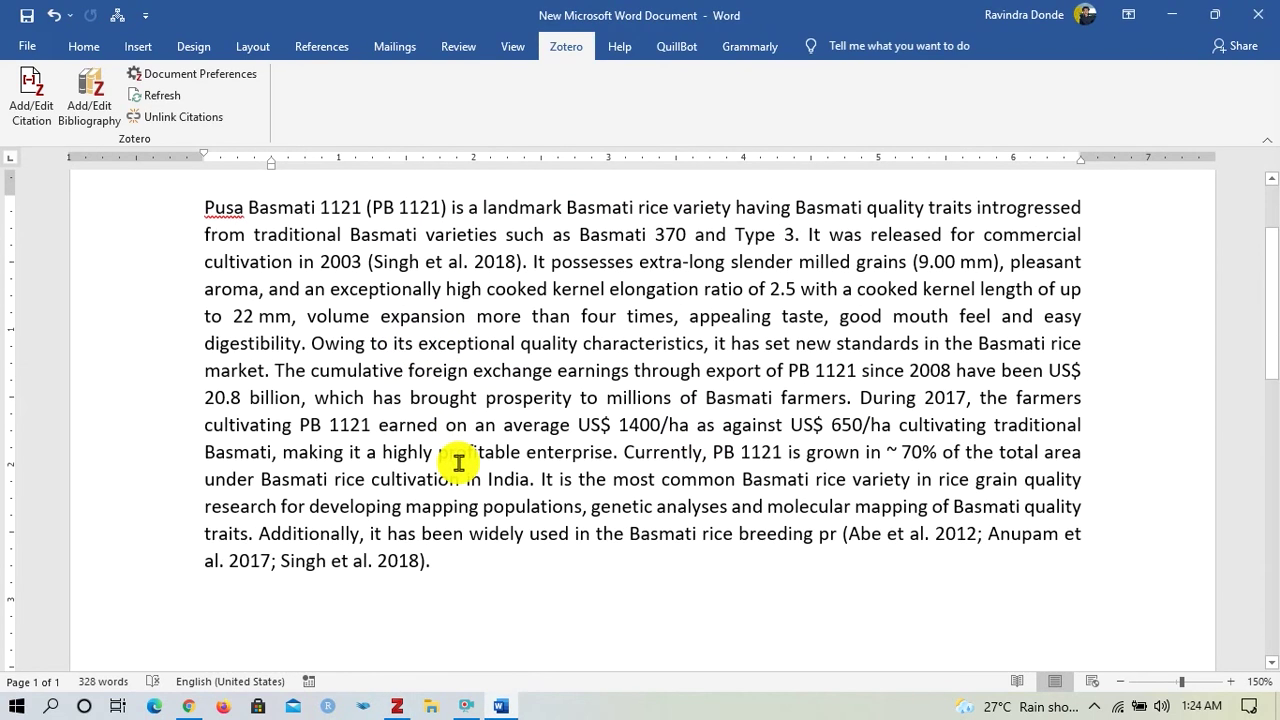
pyautogui.scroll(-4, 459, 462)
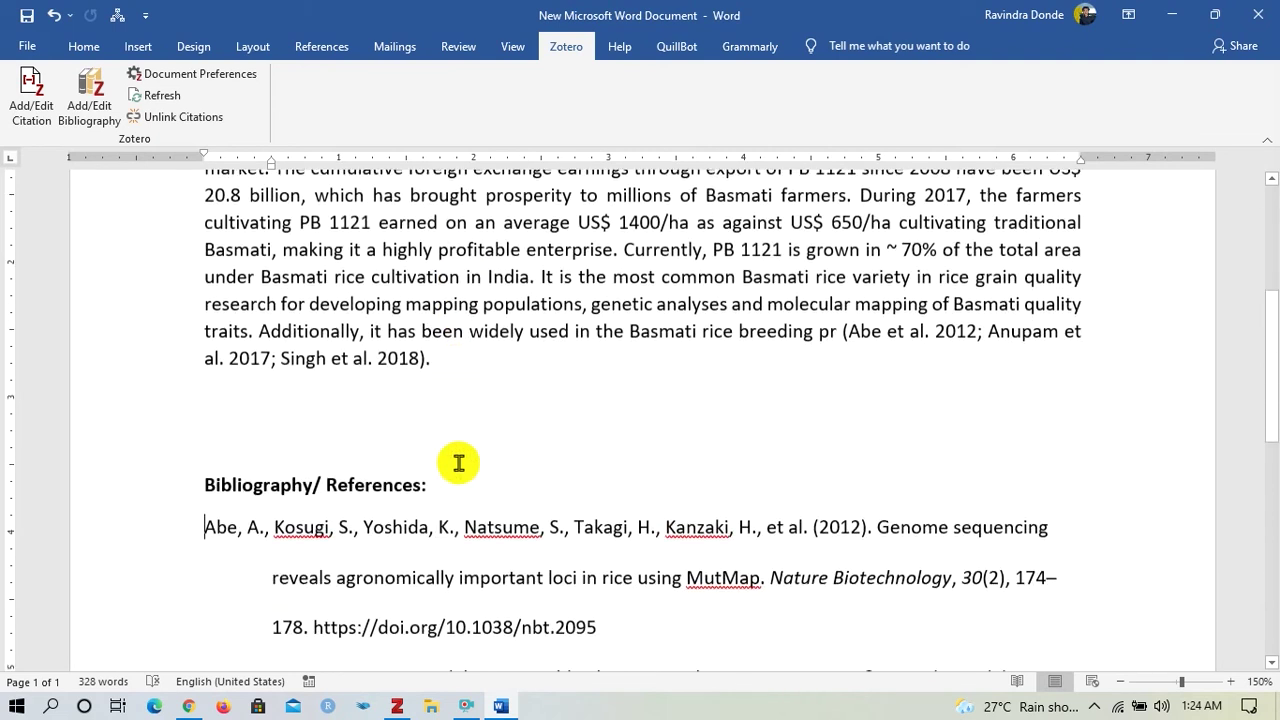
pyautogui.doubleClick(842, 331)
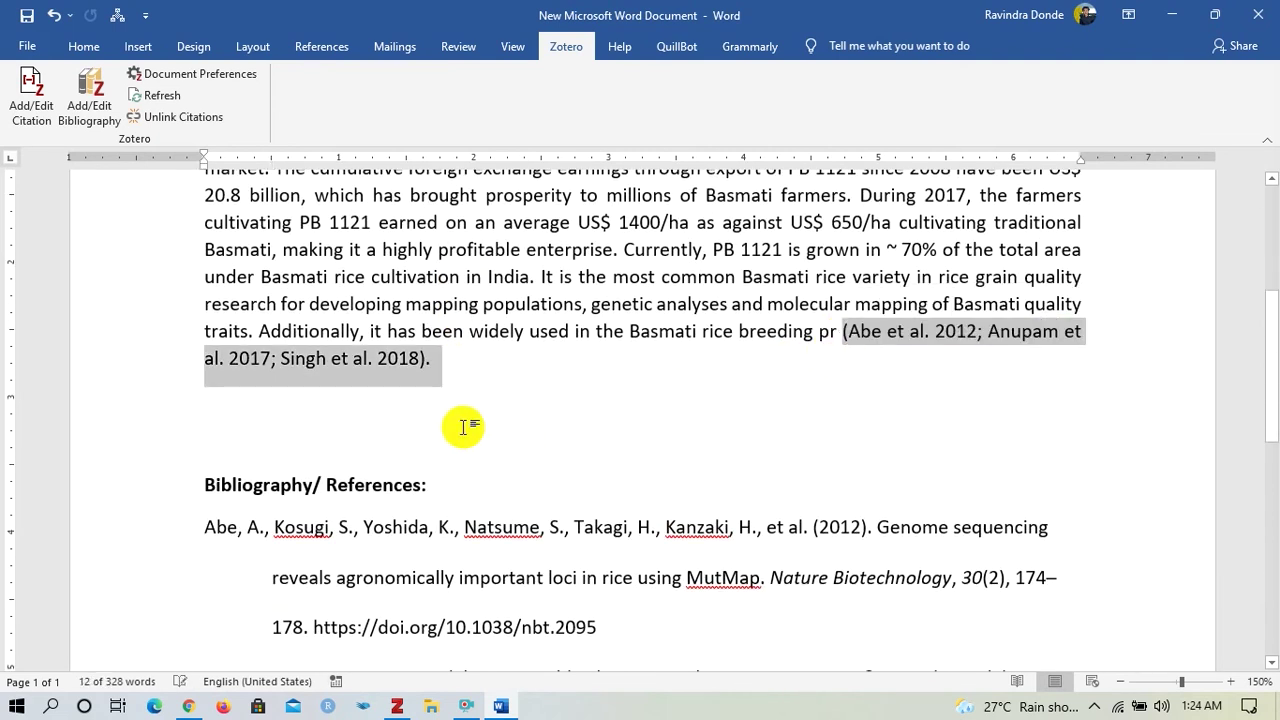
pyautogui.scroll(-5, 457, 423)
pyautogui.scroll(-4, 422, 427)
pyautogui.click(672, 520)
pyautogui.scroll(13, 660, 550)
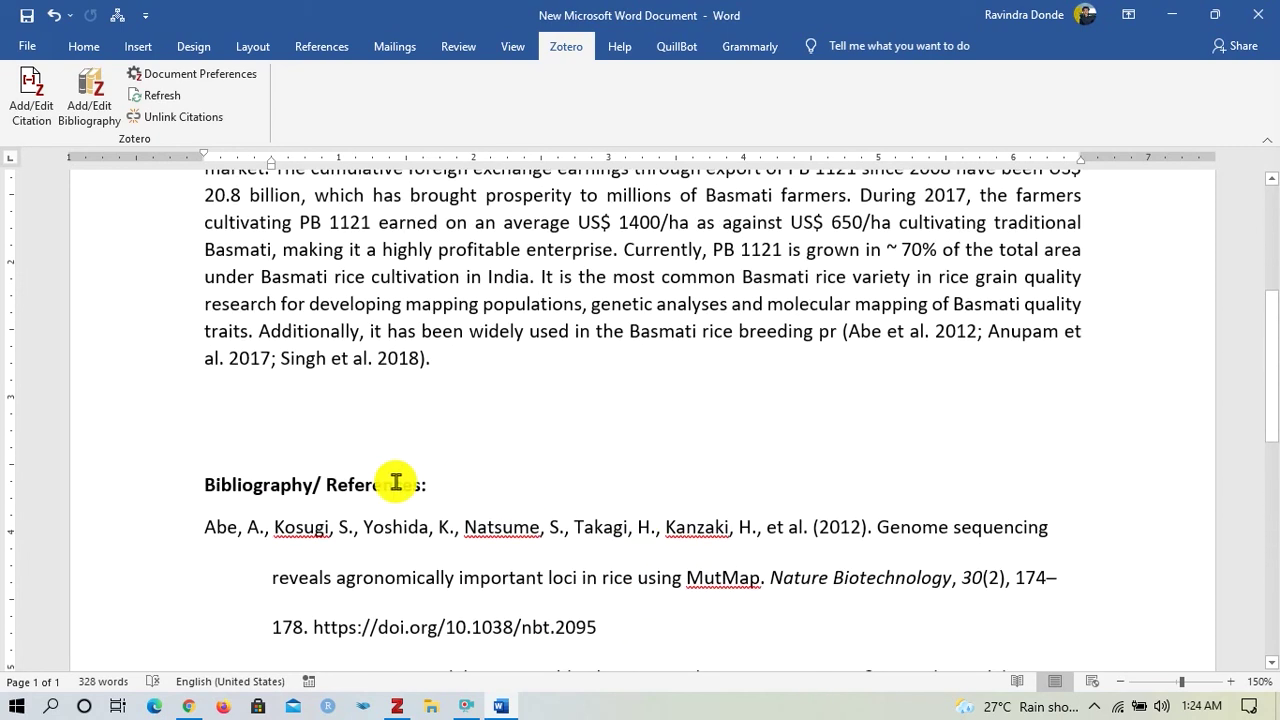
# Change the document's citation style to Nature in the Zotero document preferences.
pyautogui.click(228, 78)
pyautogui.scroll(-3, 440, 180)
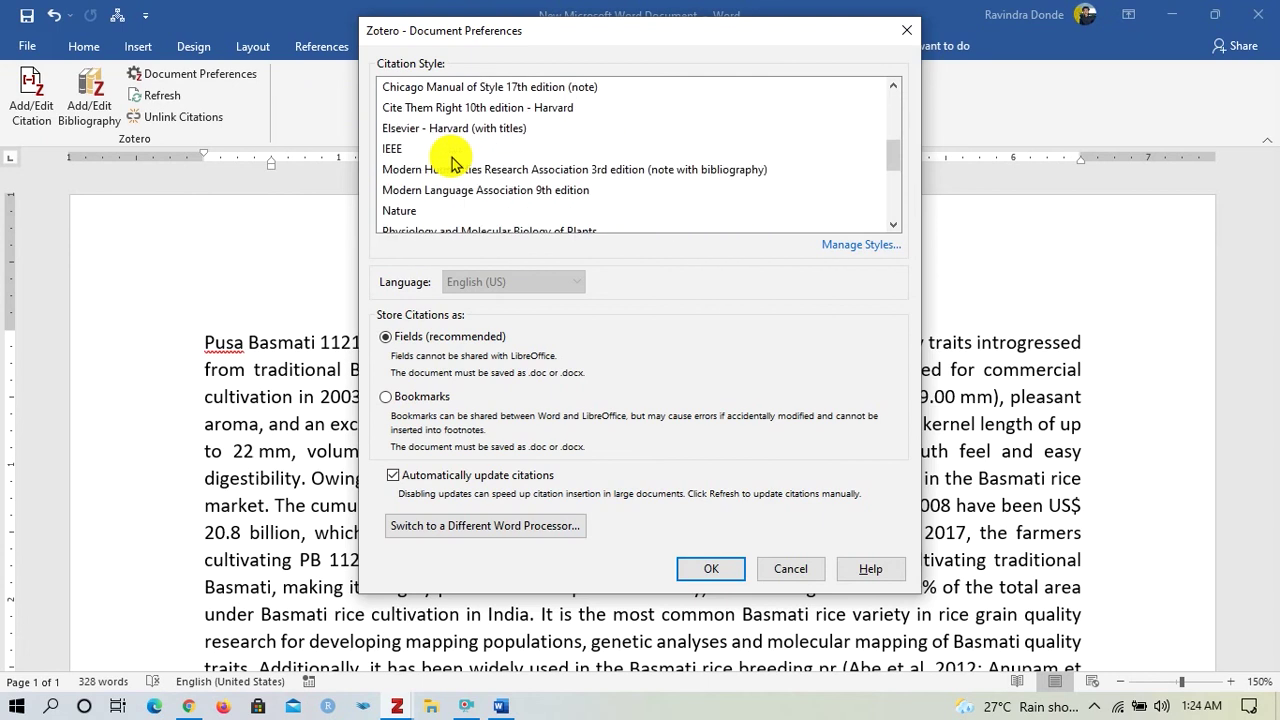
pyautogui.click(431, 211)
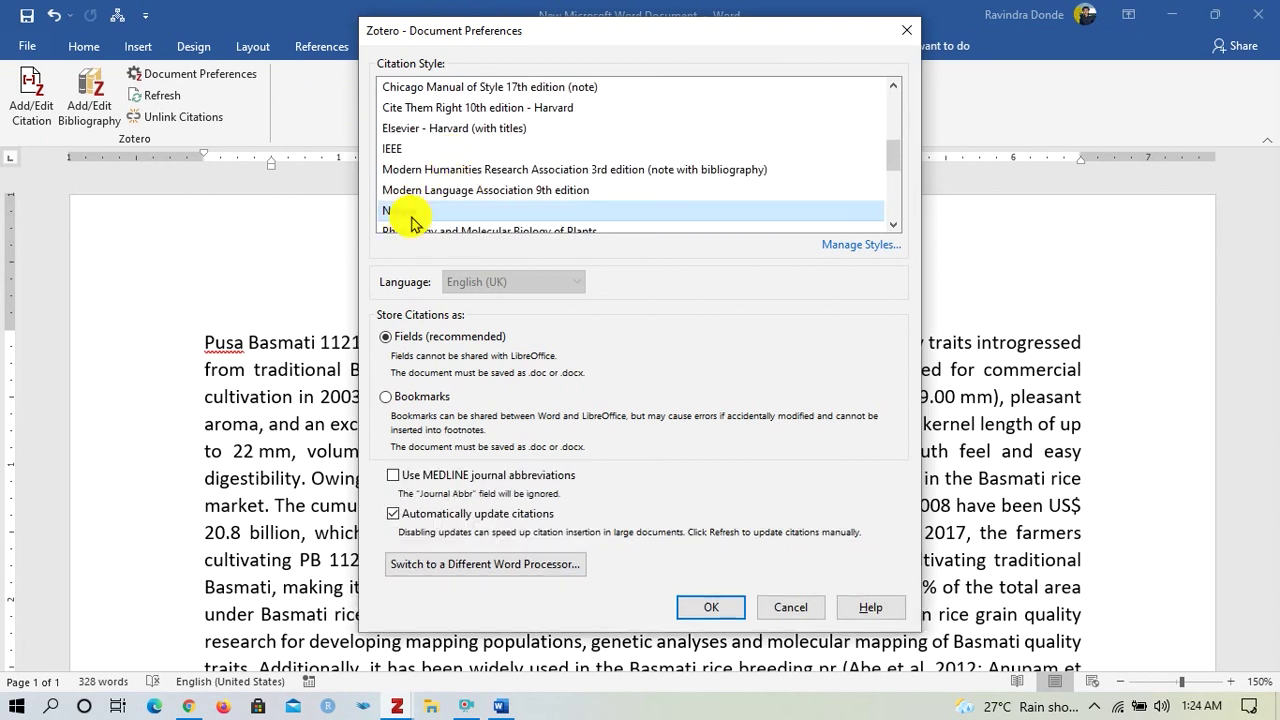
pyautogui.click(707, 614)
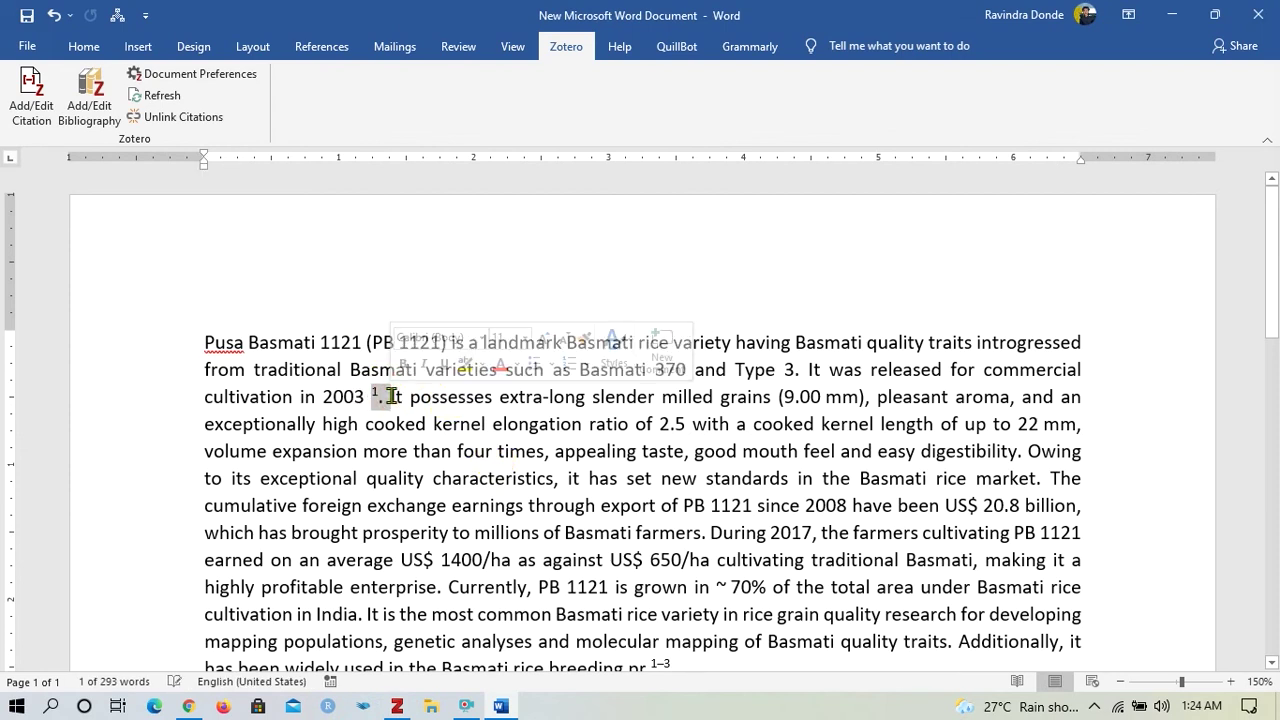
# Examine the in-text citations and the reference list entries as formatted in the Nature style.
pyautogui.scroll(-5, 574, 423)
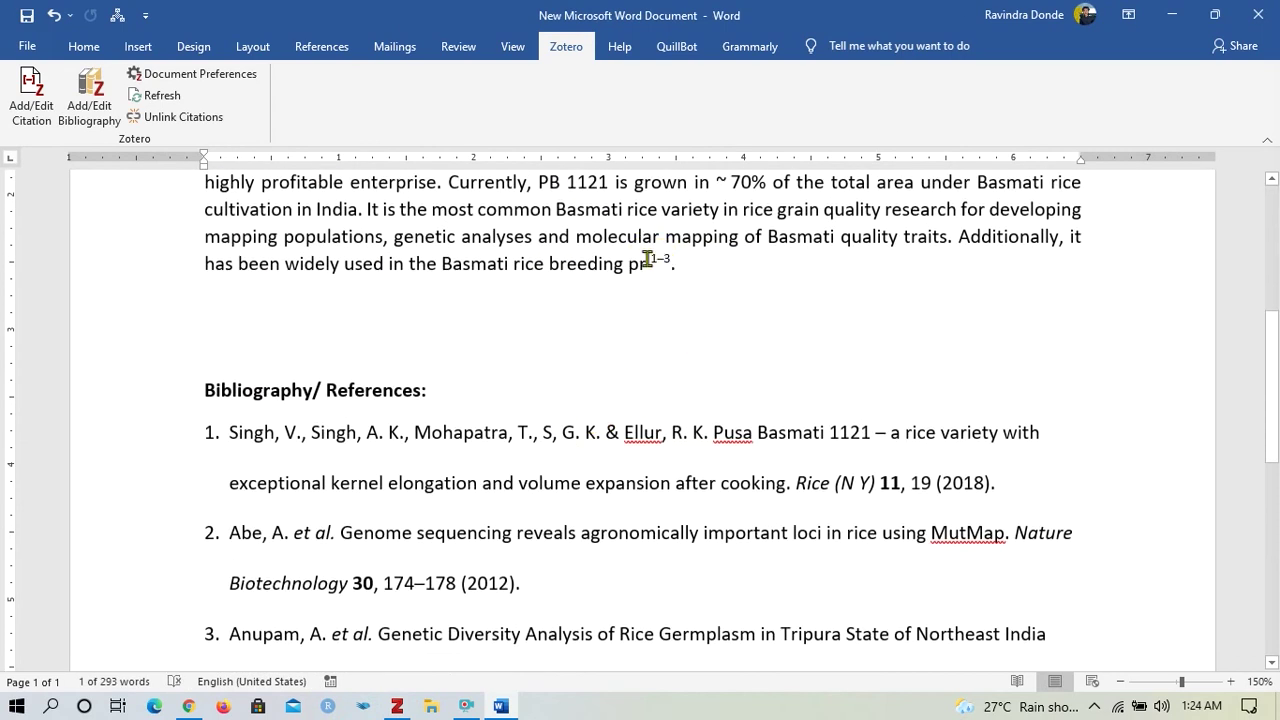
pyautogui.moveTo(650, 264); pyautogui.dragTo(686, 264)
pyautogui.click(672, 345)
pyautogui.scroll(-5, 357, 426)
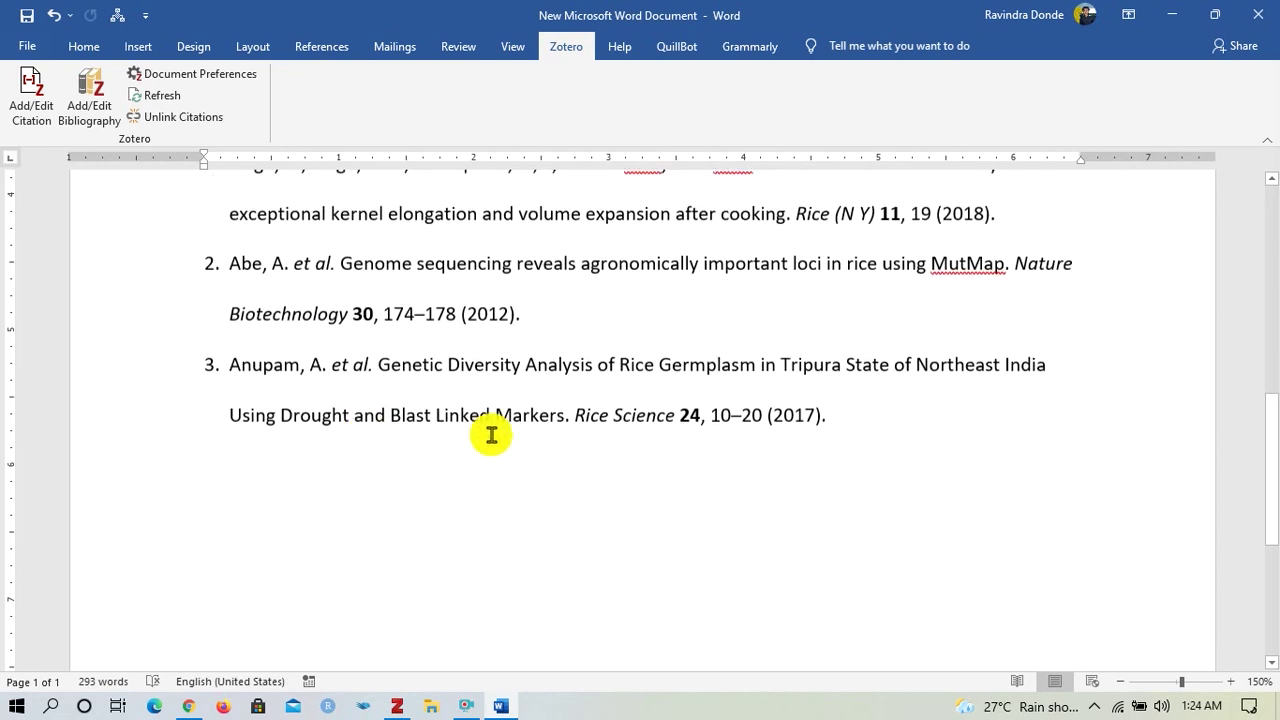
pyautogui.moveTo(877, 423); pyautogui.dragTo(231, 366)
pyautogui.scroll(4, 266, 420)
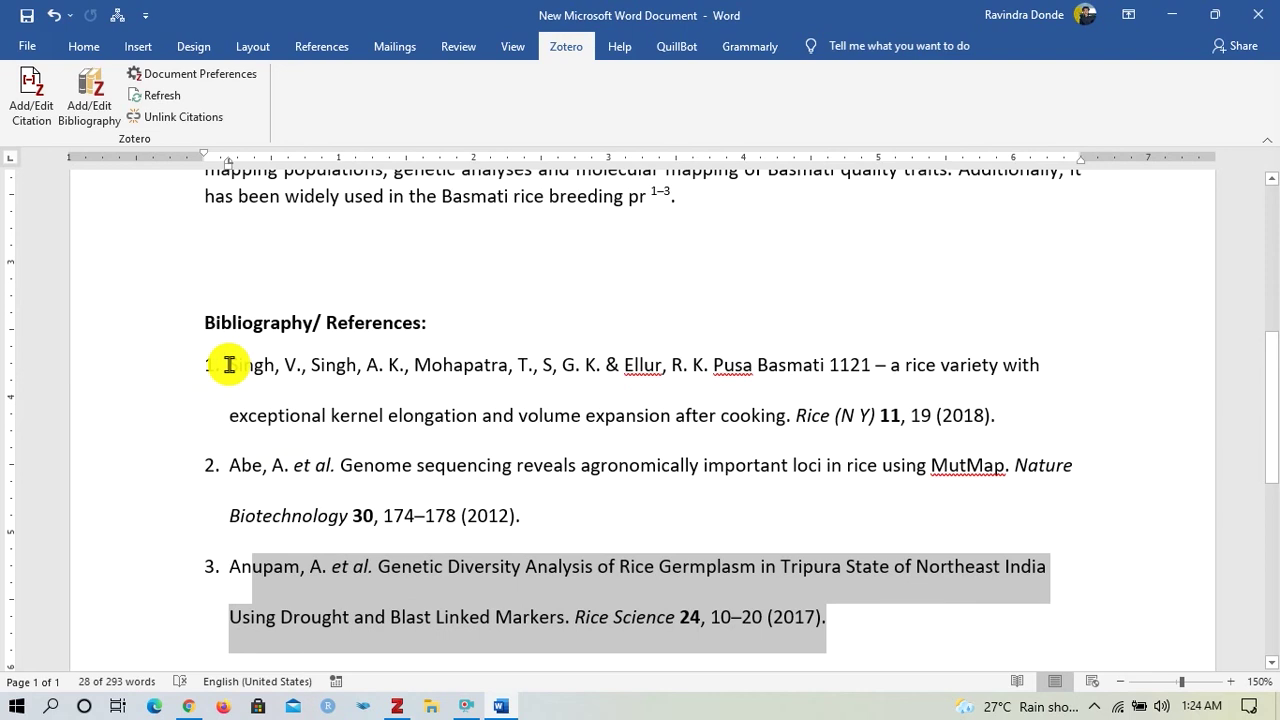
pyautogui.scroll(4, 500, 380)
pyautogui.click(645, 398)
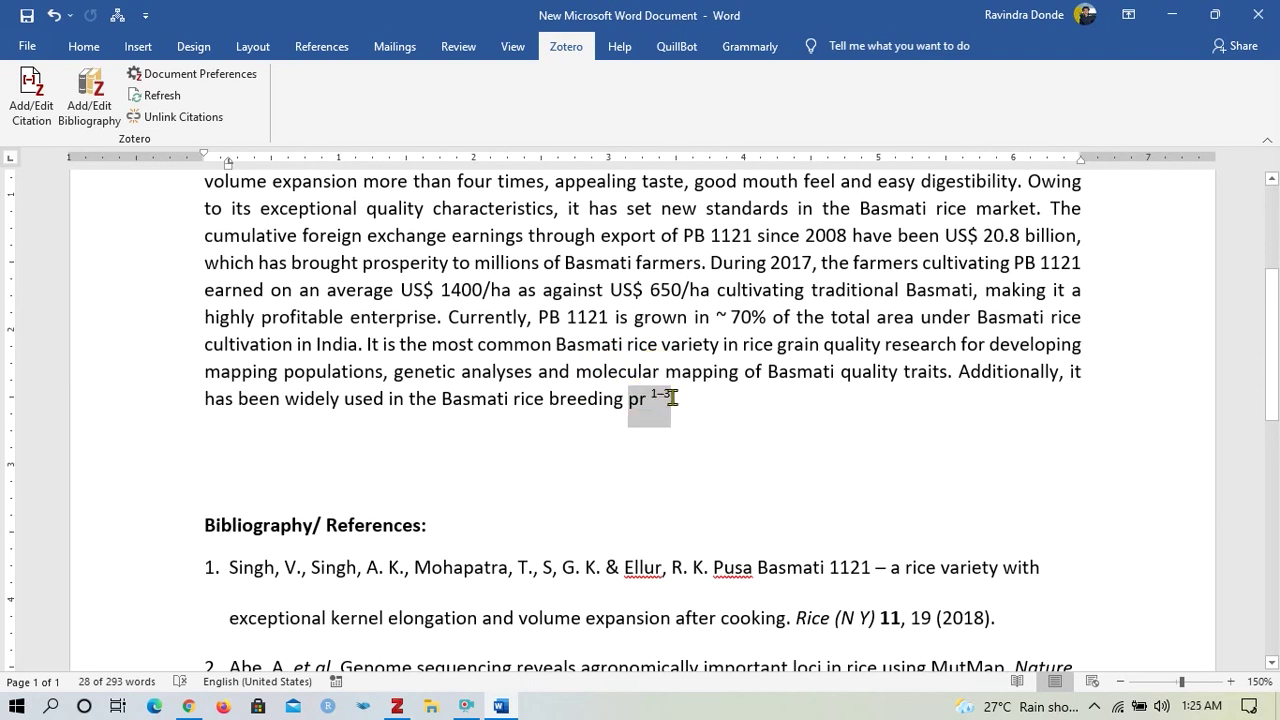
pyautogui.click(700, 451)
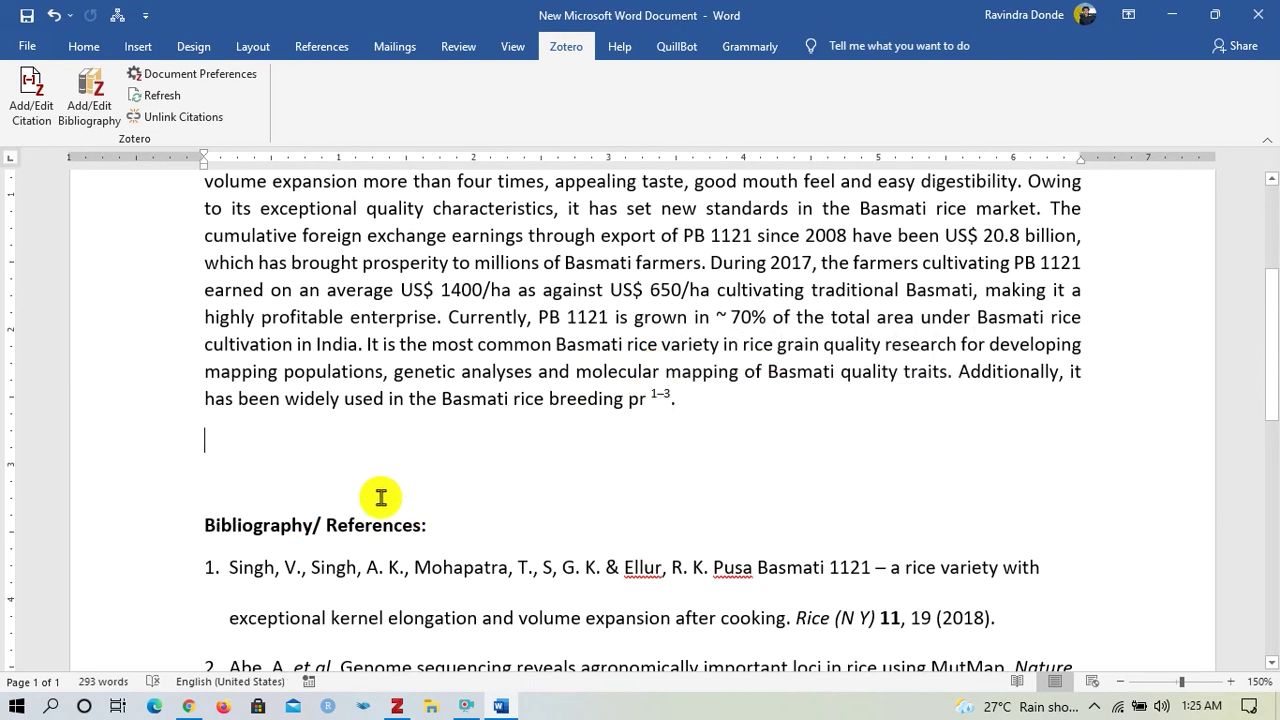